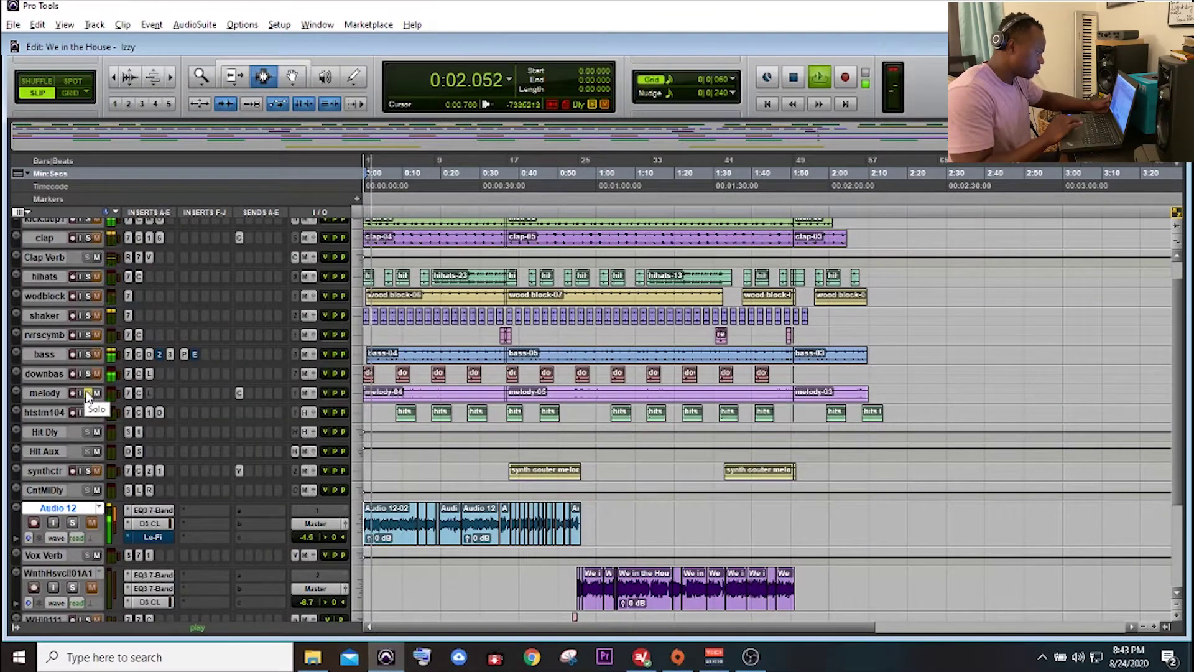
Step: Listen to the soloed melody track at louder system volume and inspect its enlarged waveform, inserts and send
key(XF86AudioRaiseVolume)
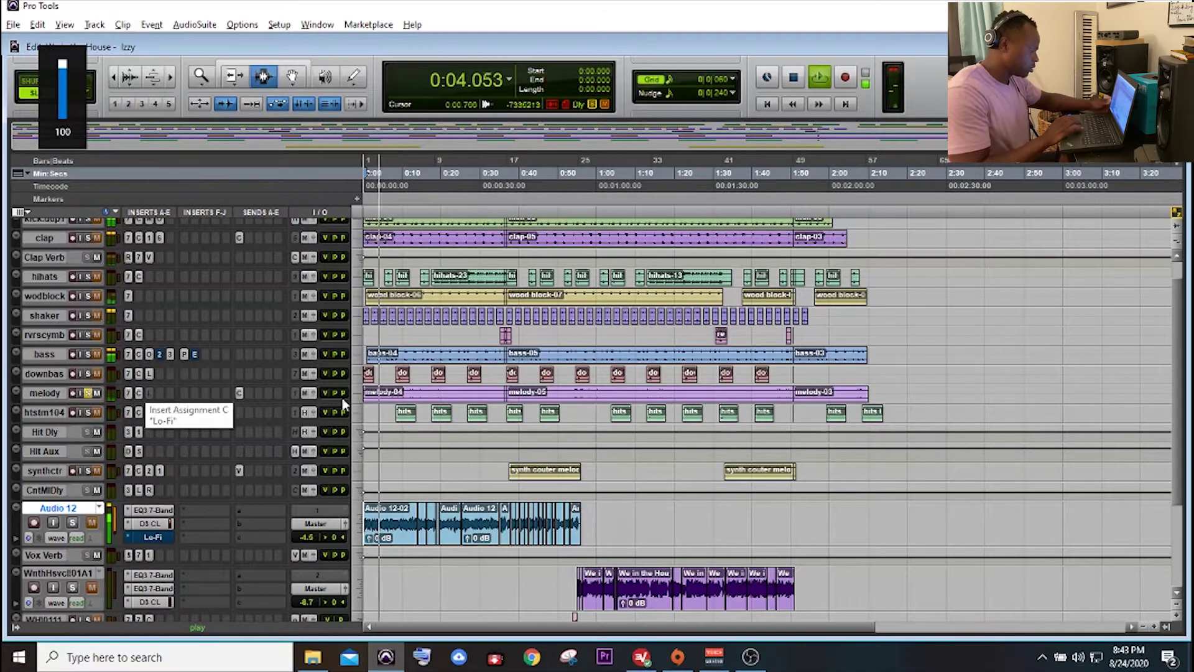
click(42, 395)
key(e)
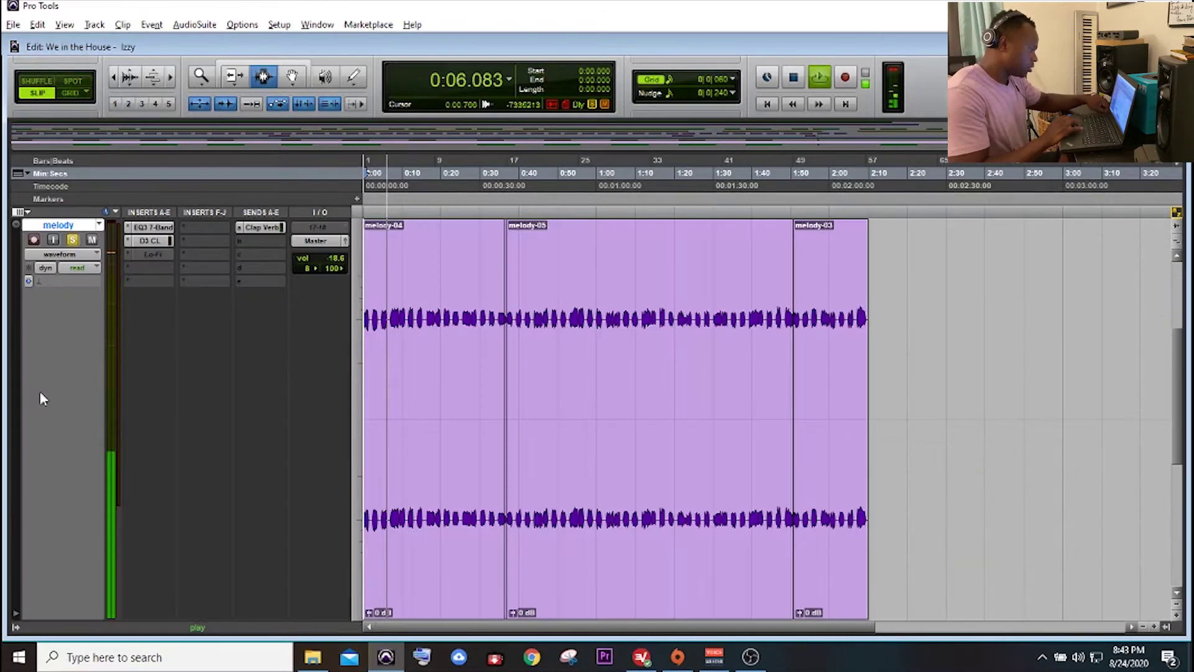
key(ctrl+])
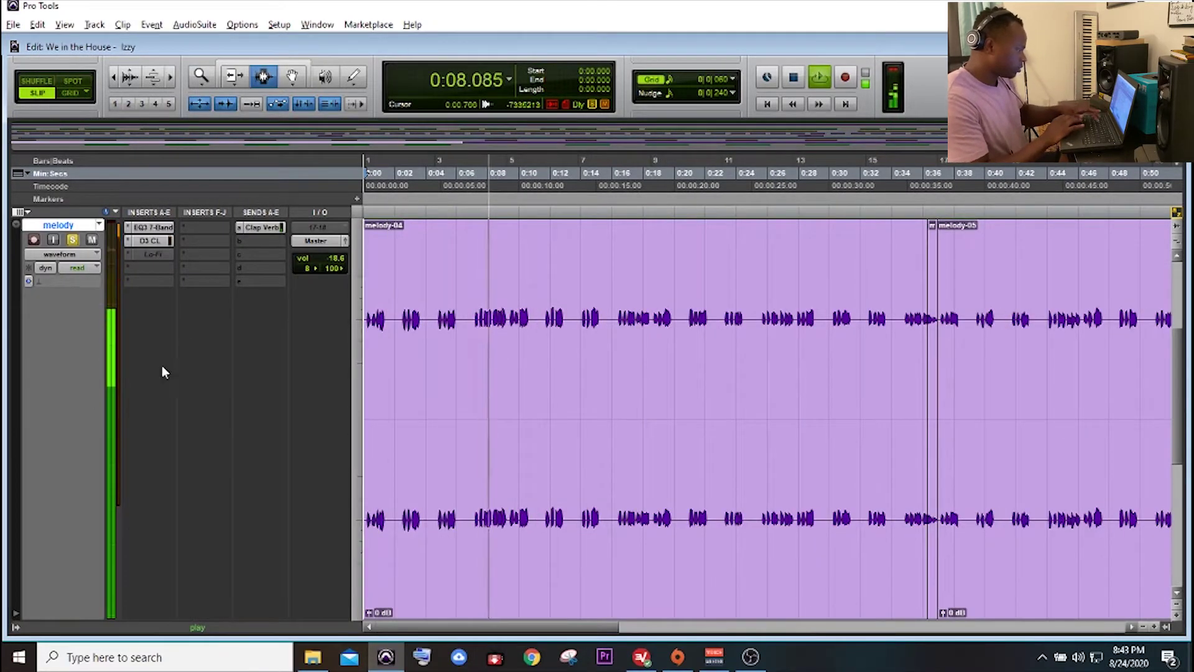
key(ctrl+[)
key(ctrl+[)
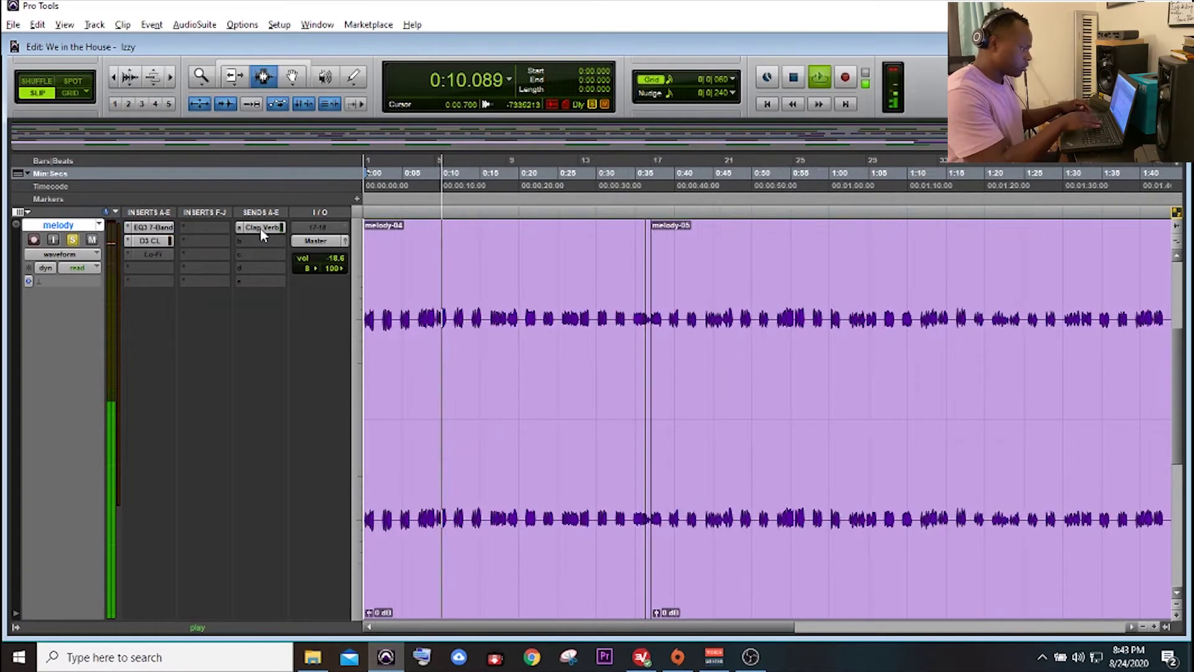
key(e)
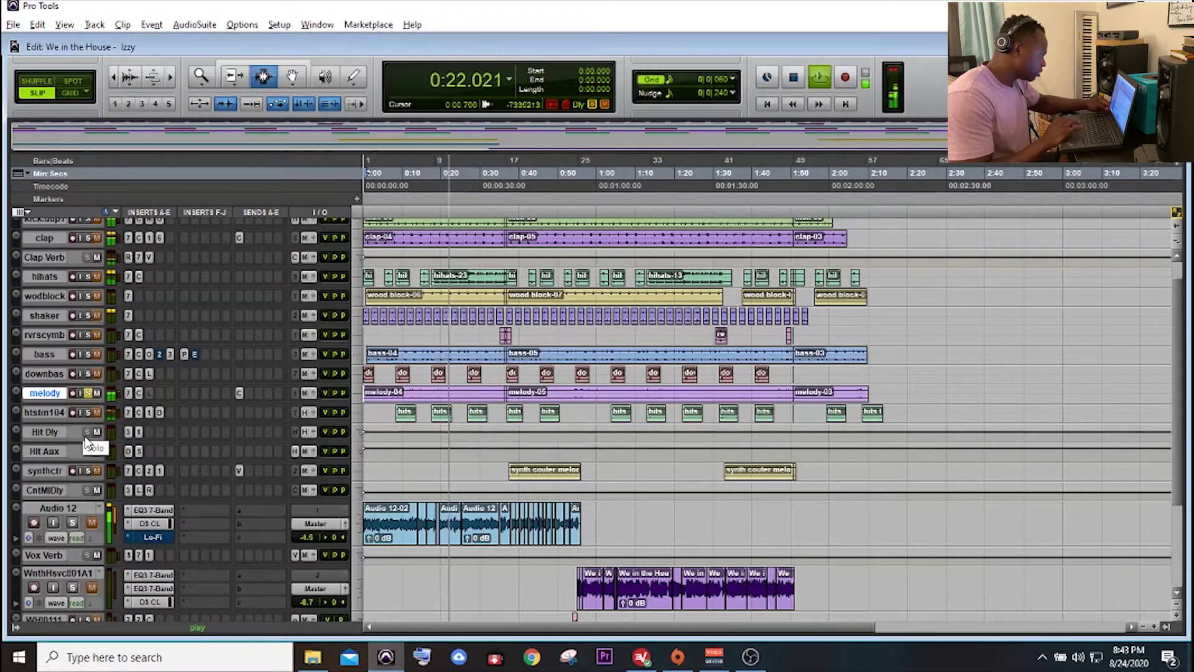
Step: Solo the bass track alongside the melody, examine its enlarged waveform during playback, and stop the transport
click(87, 238)
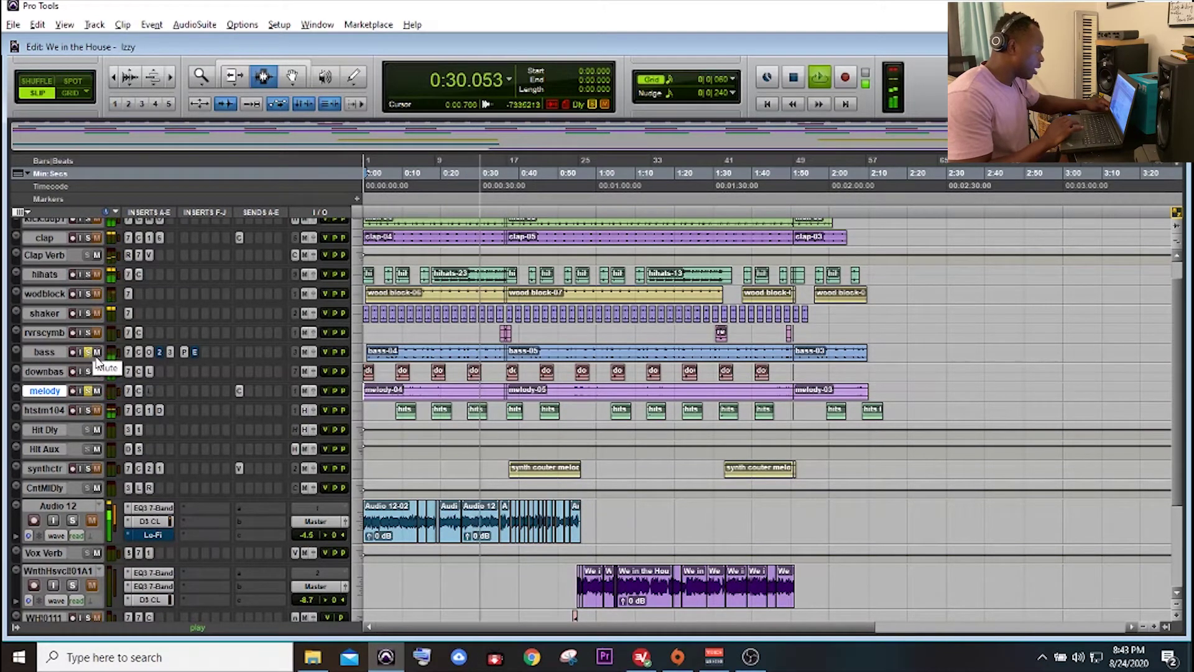
click(50, 351)
key(super+e)
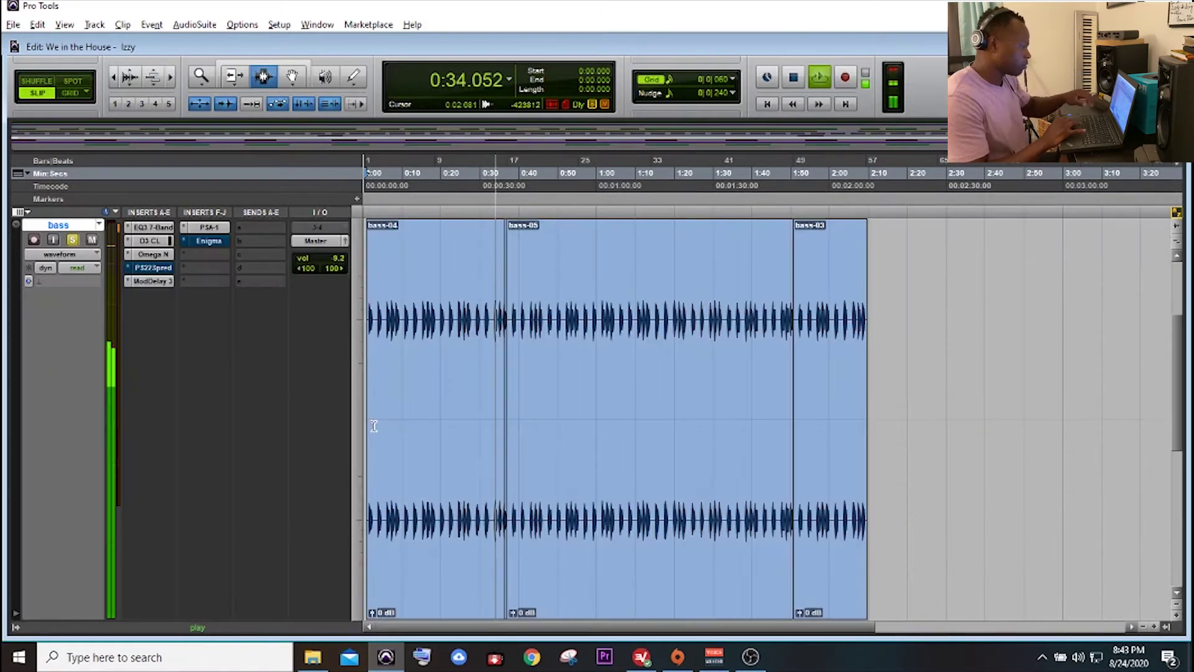
key(ctrl+bracketright)
key(ctrl+bracketright)
key(ctrl+bracketright)
key(ctrl+bracketright)
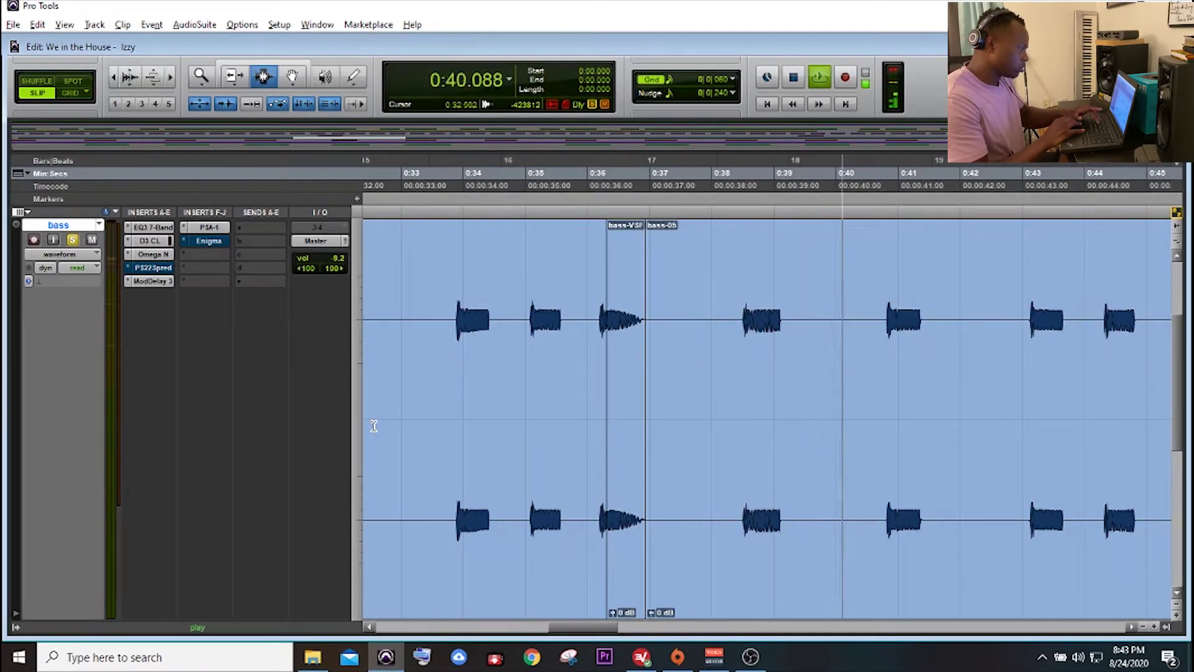
key(space)
key(r)
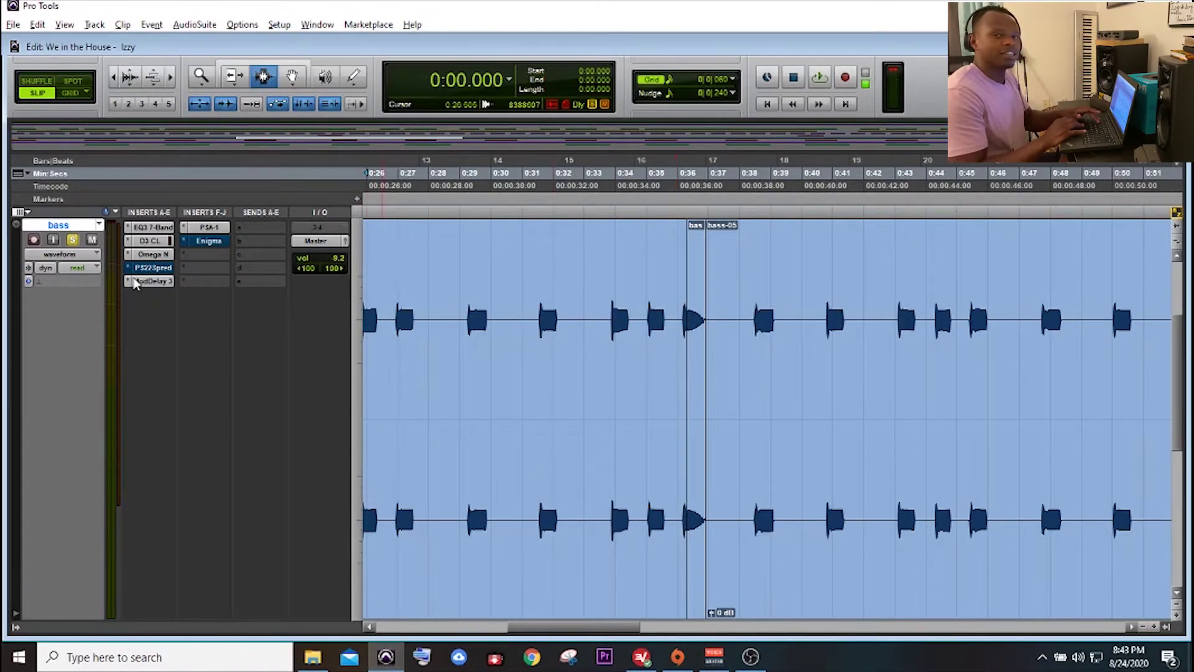
Step: Review the bass track's EQ3 7-Band, Dyn3 Compressor/Limiter, Omega Transformer and Mod Delay III plug-in settings
click(147, 228)
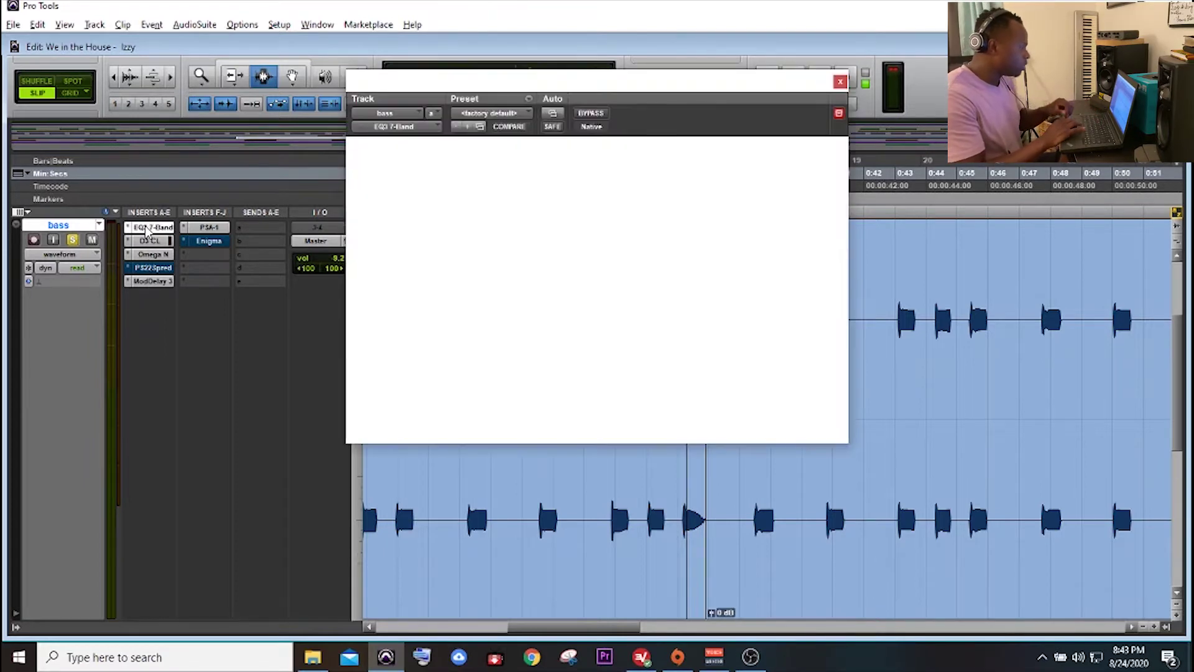
click(151, 242)
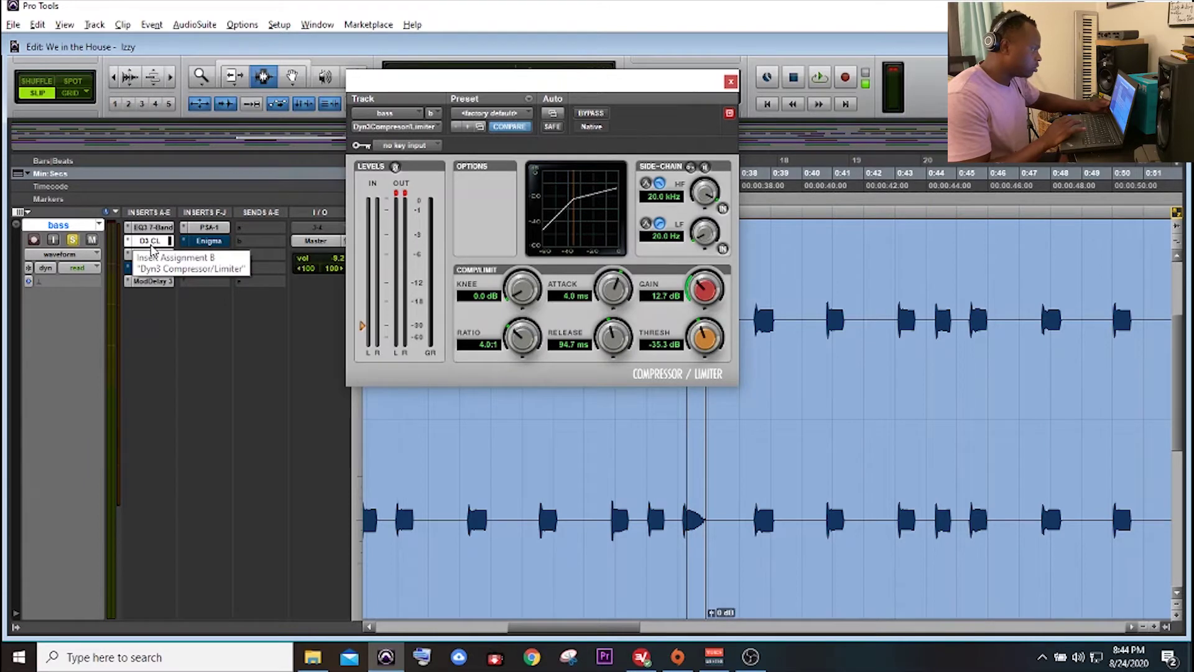
click(153, 255)
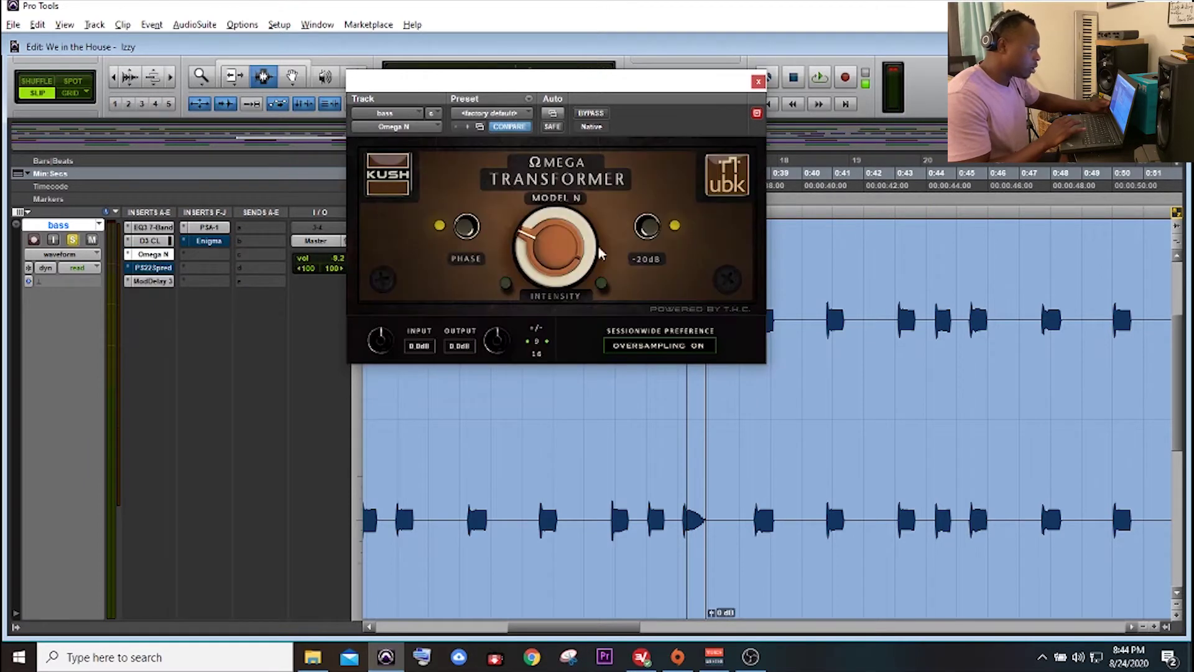
click(150, 281)
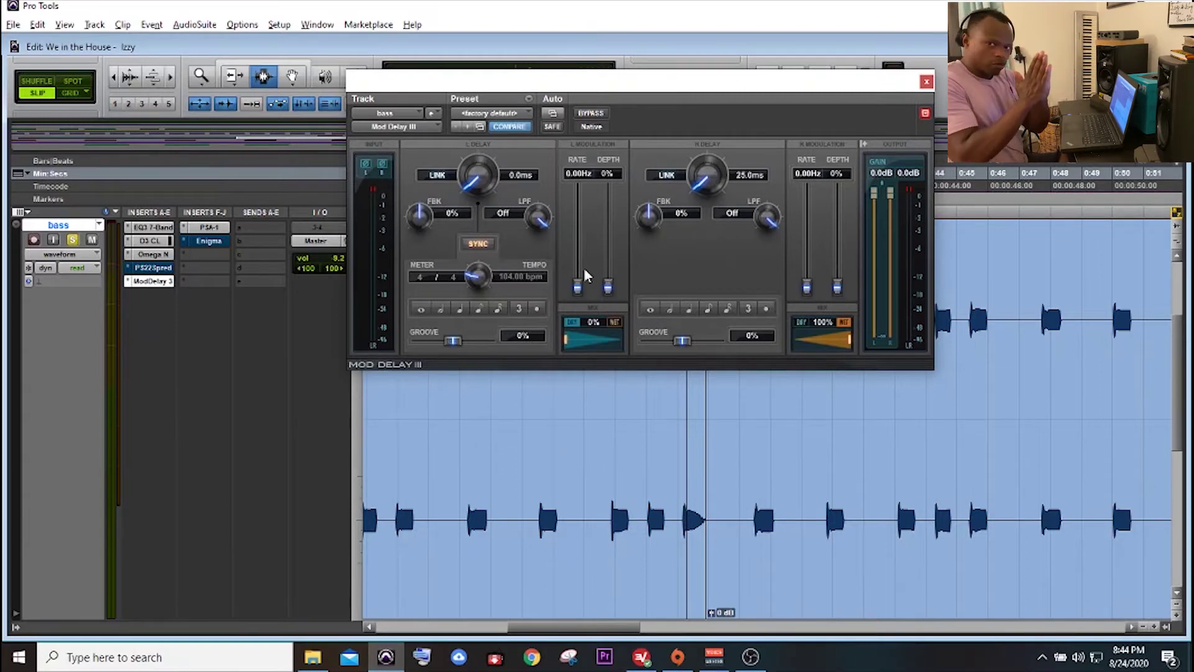
drag(576, 81, 578, 87)
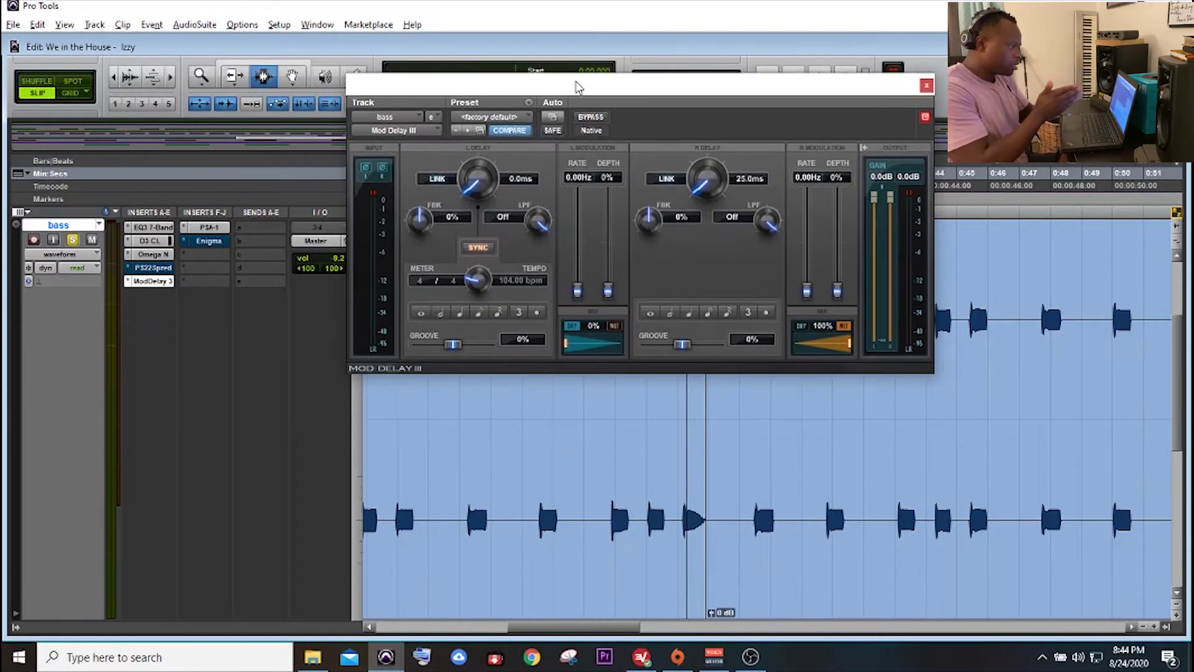
Step: Play from the session start, compare the soloed bass with Mod Delay III bypassed and active, and unsolo the bass
key(Return)
key(space)
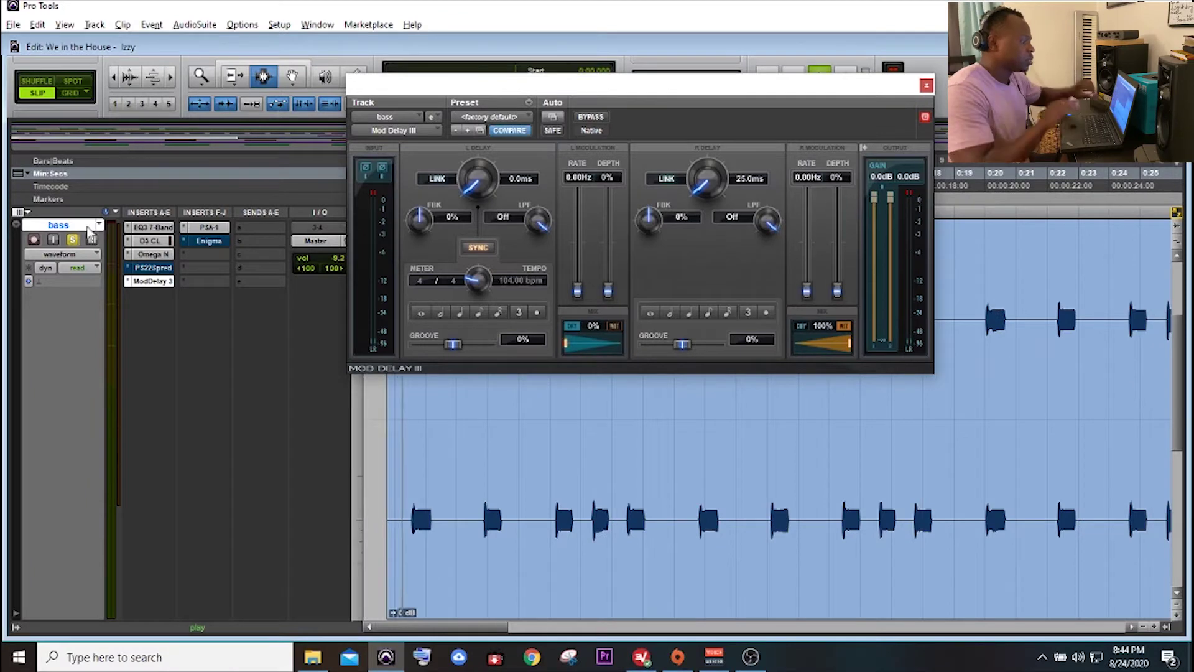
ctrl+click(151, 283)
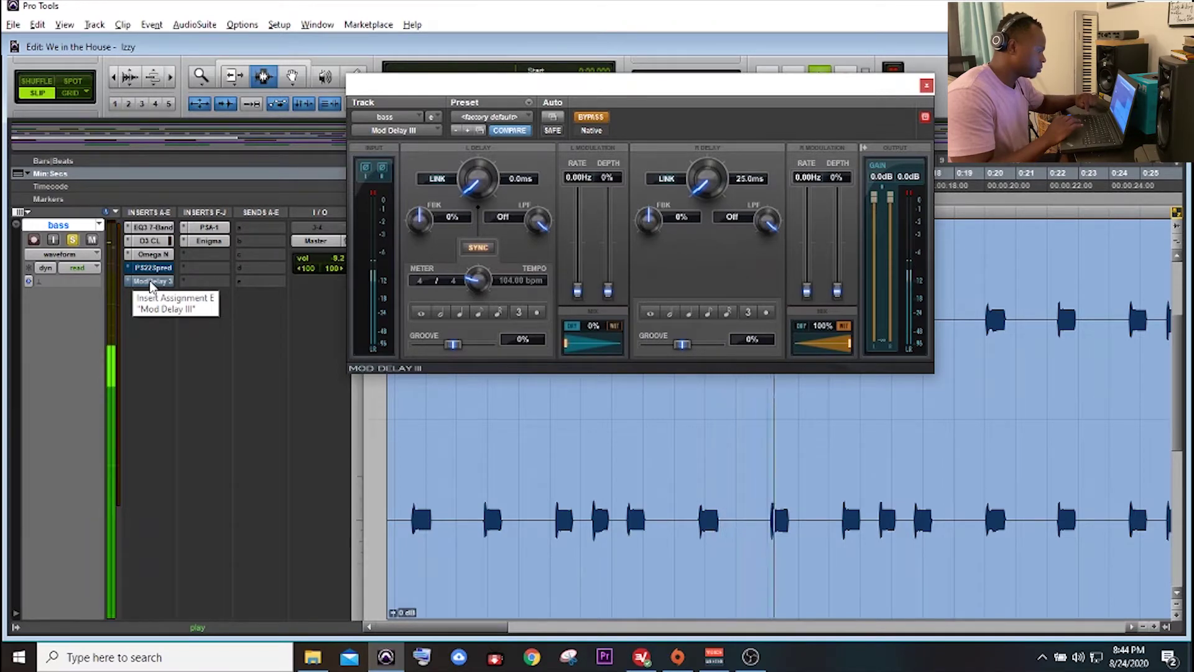
ctrl+click(150, 283)
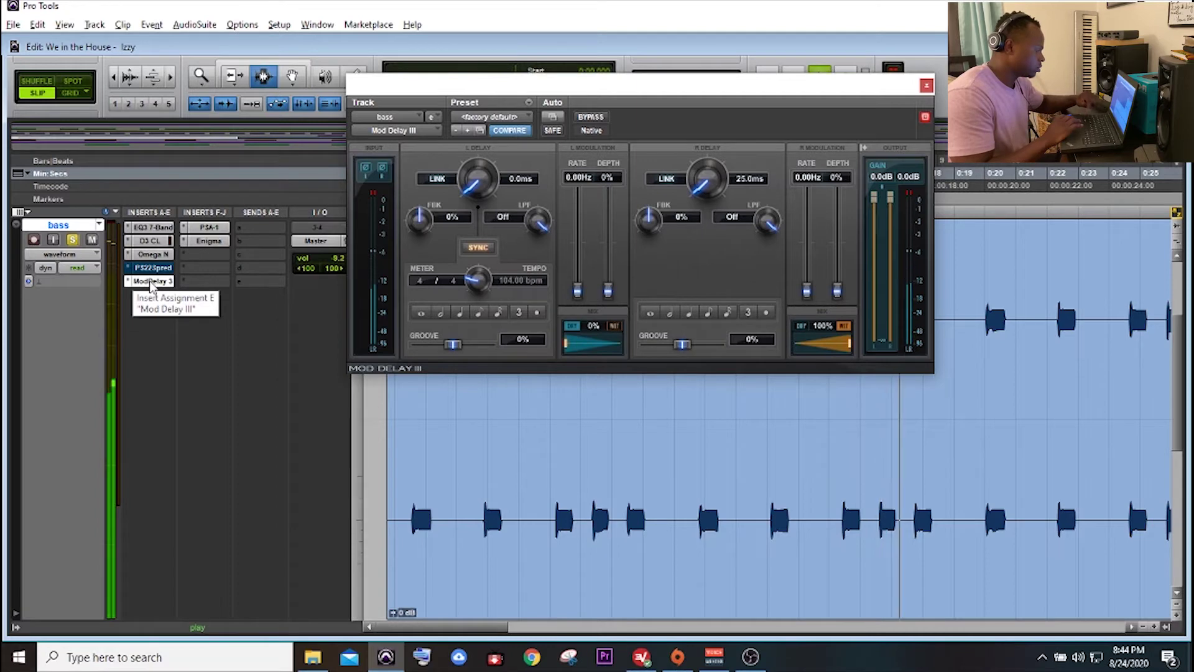
click(72, 241)
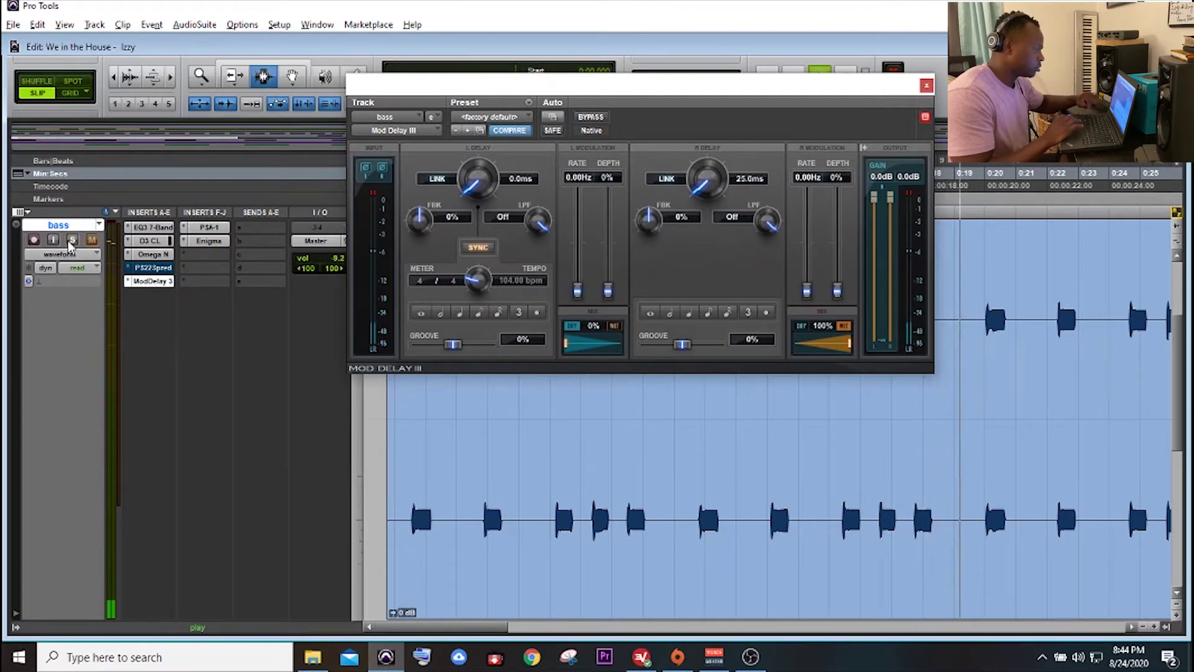
Step: Review the bass track's SansAmp PSA-1 and Enigma plug-in settings, close the plug-in window, and return to the all-tracks overview
click(202, 228)
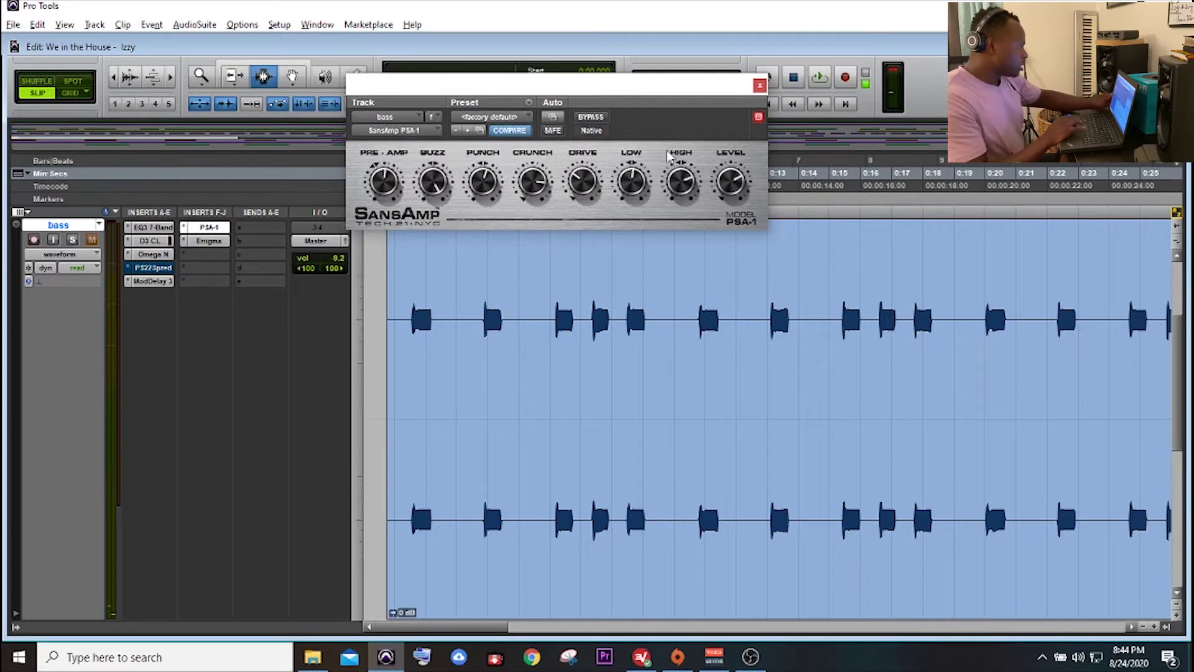
click(208, 241)
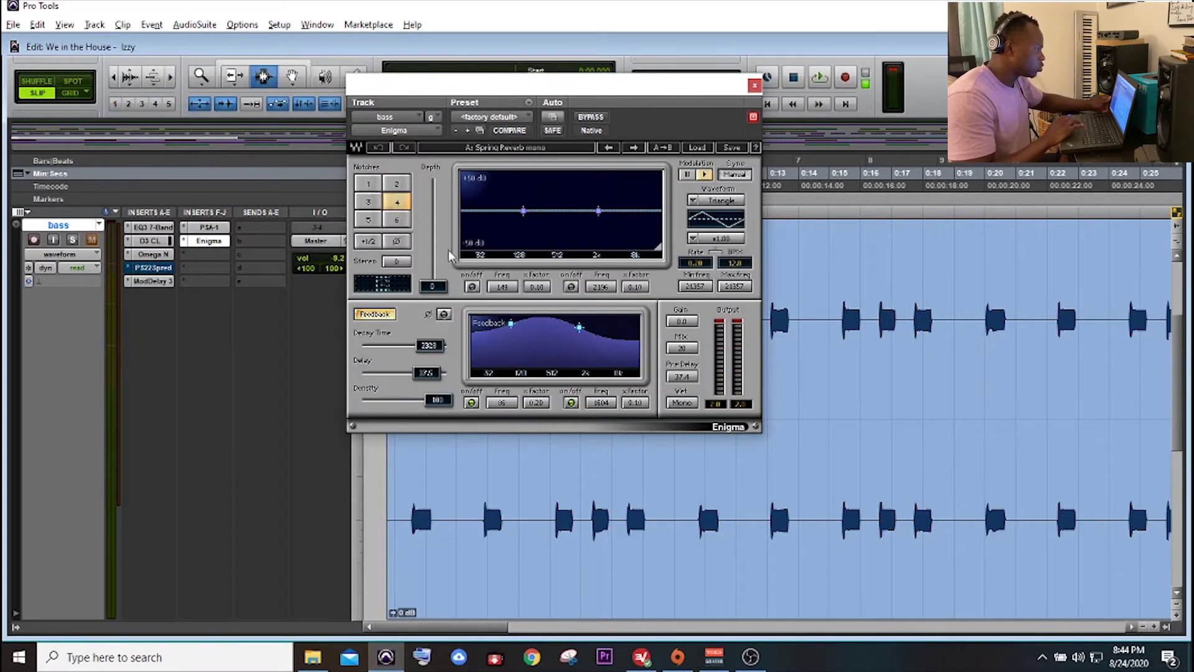
click(754, 86)
key(super+e)
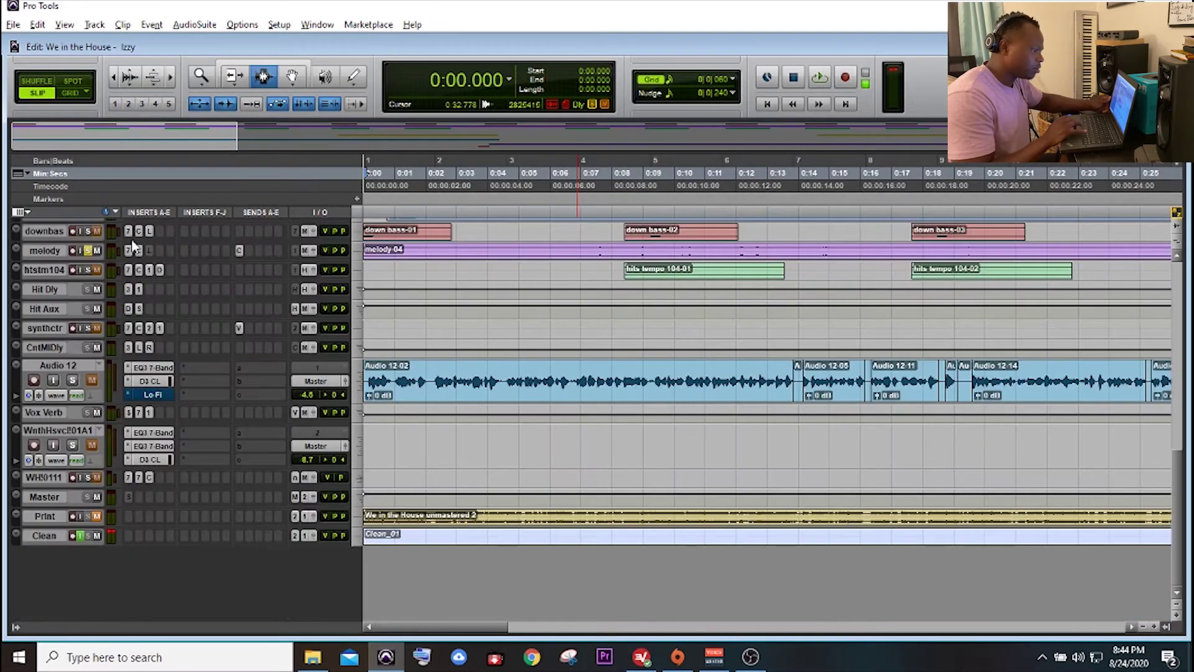
key(super+e)
key(super+e)
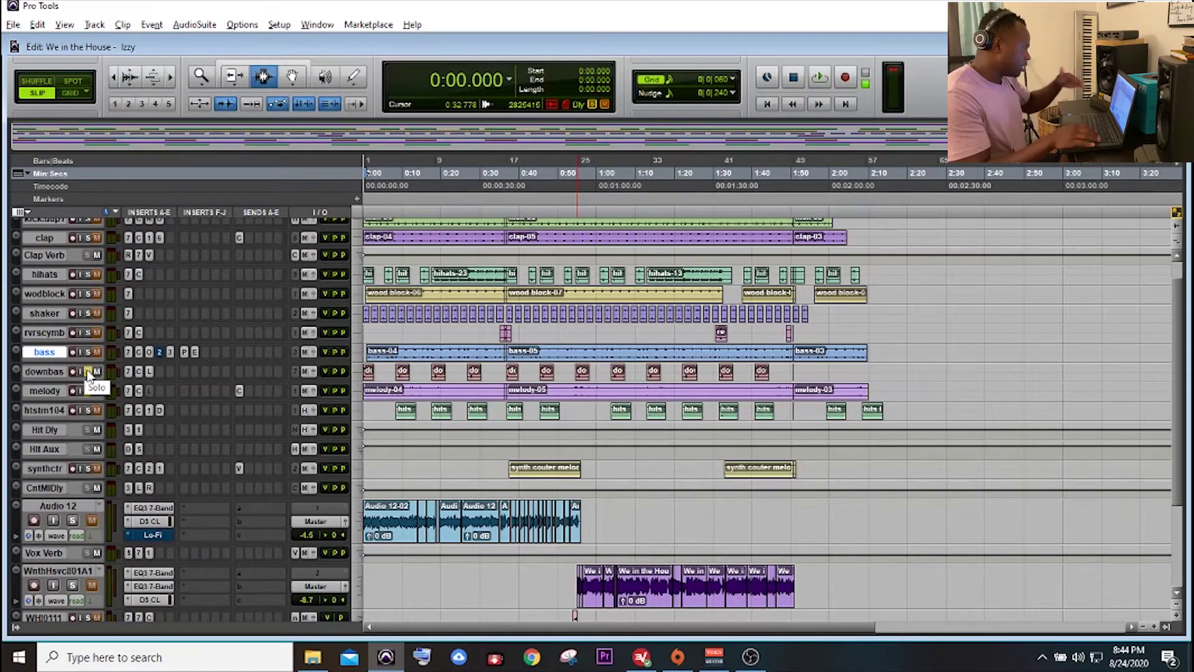
Step: Play the session and examine the enlarged waveform and inserts of the soloed hits tempo 104 track
key(space)
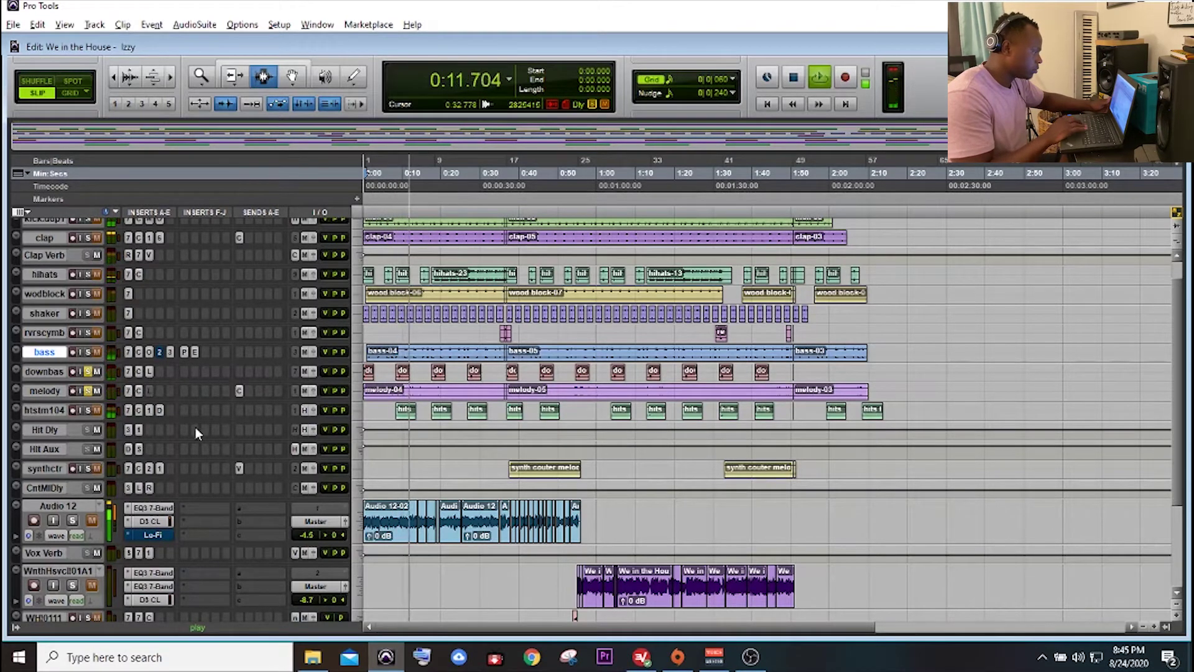
click(44, 410)
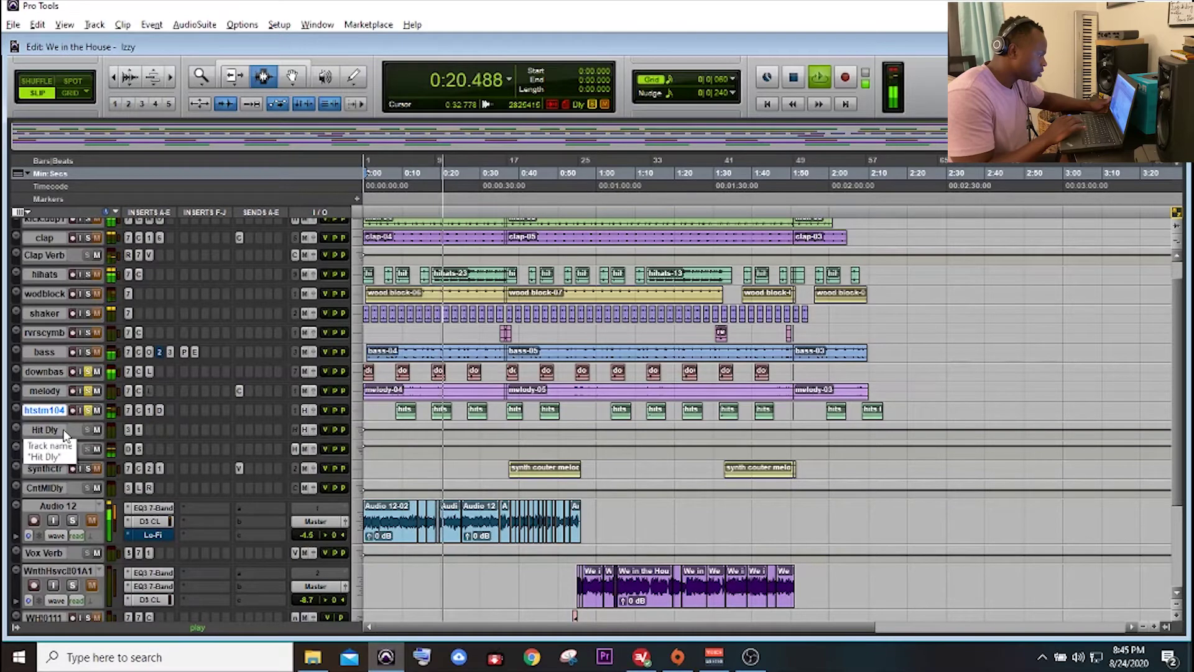
key(super+e)
key(ctrl+])
key(ctrl+])
key(ctrl+])
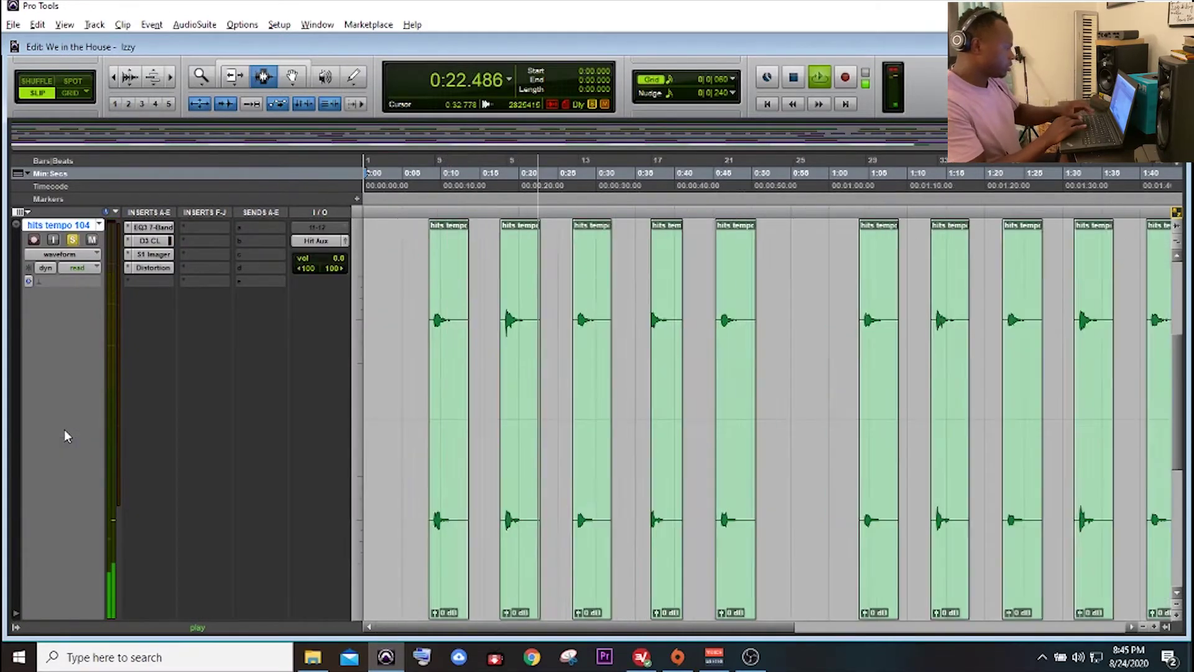
key(ctrl+[)
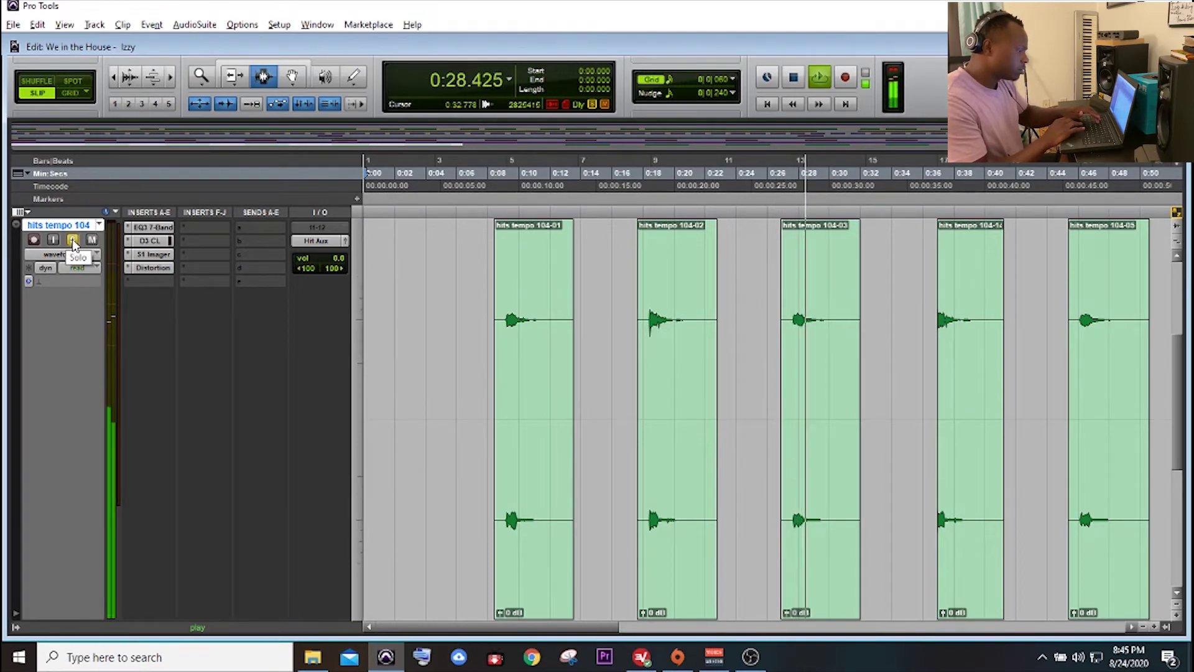
Step: Return to the all-tracks overview, listen to the soloed kick, bass, melody and hits tracks together, and stop playback
key(ctrl+Down)
key(ctrl+[)
key(ctrl+[)
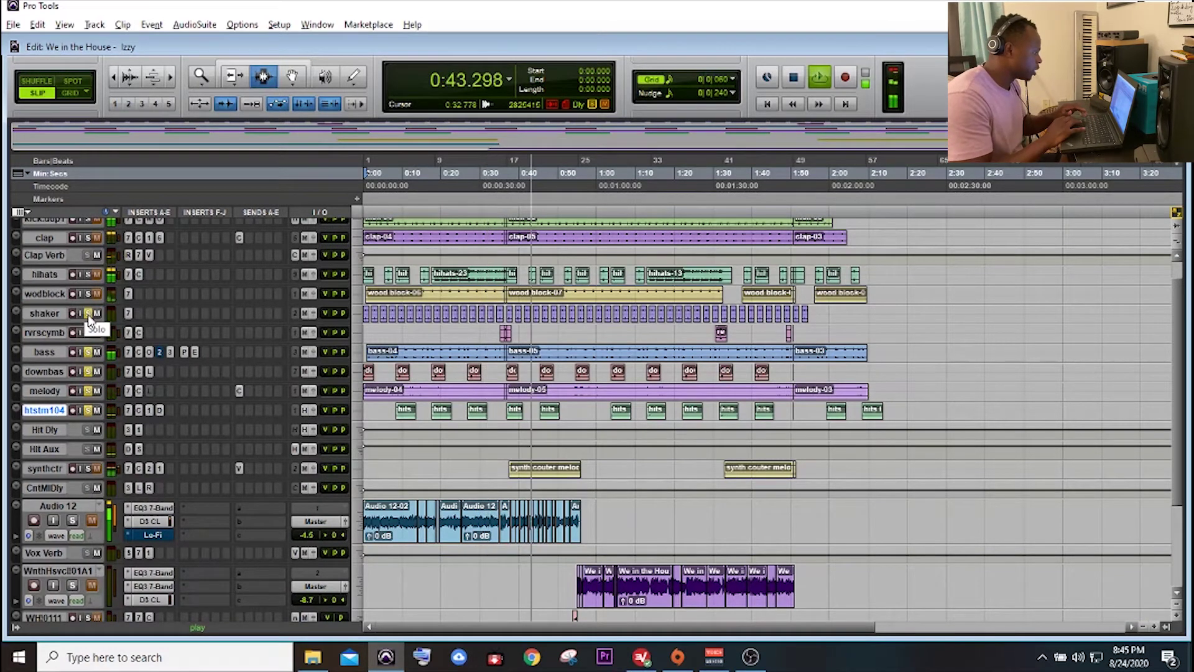
click(159, 352)
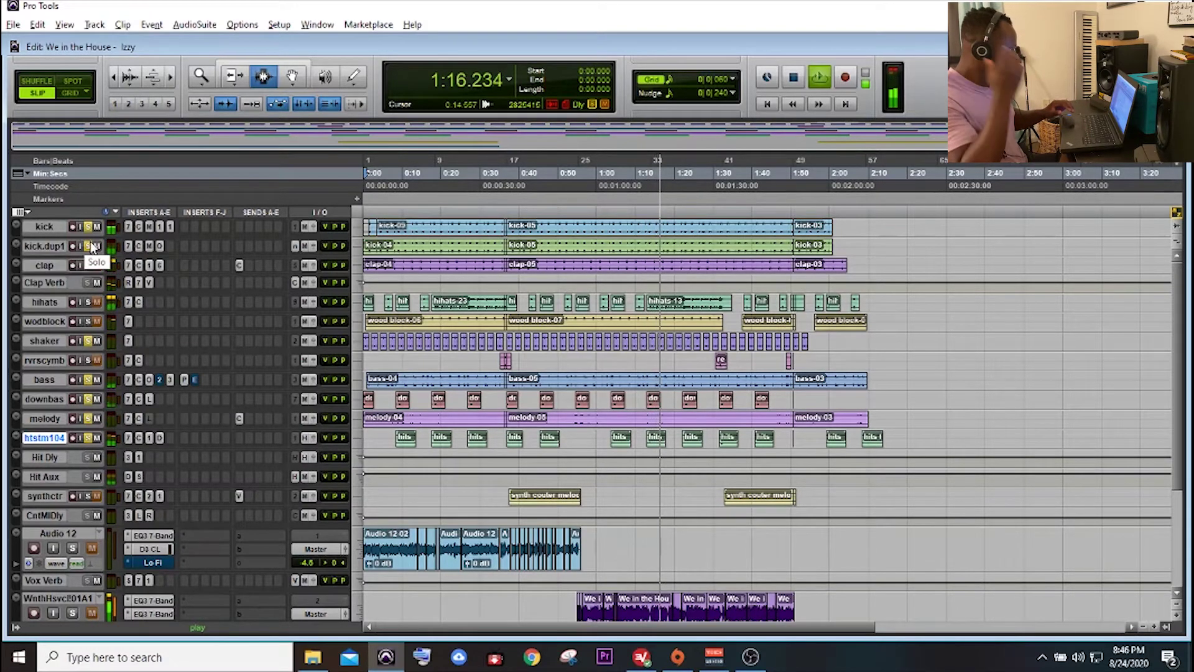
key(space)
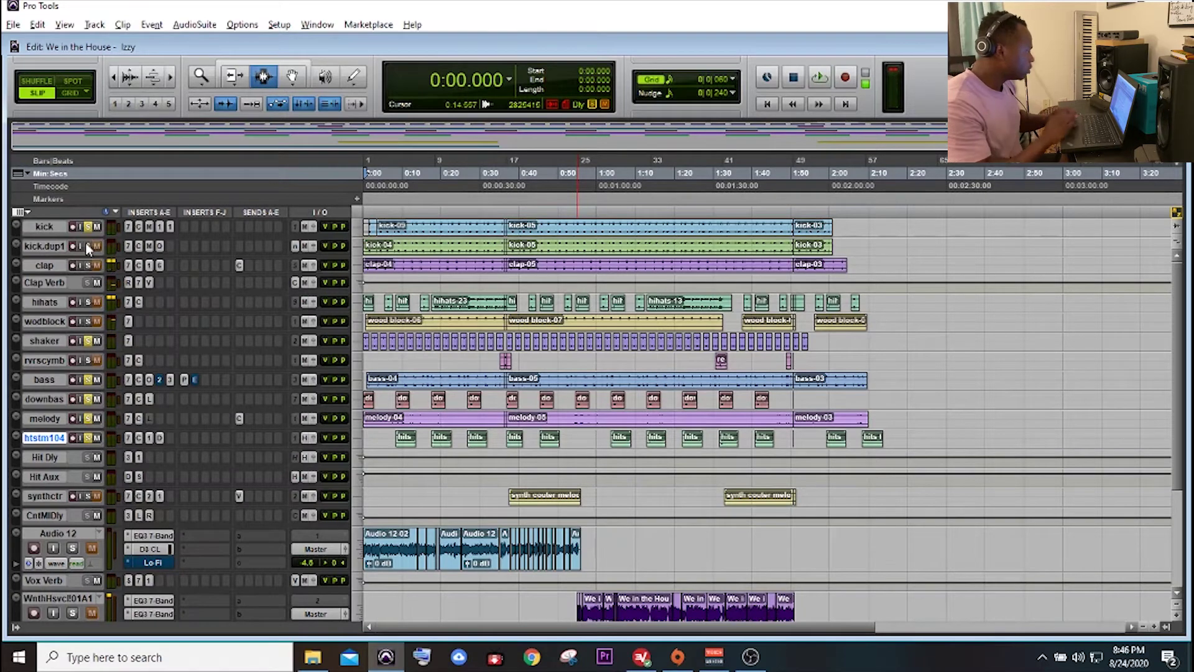
Step: Enlarge the kick track, examine its waveform, and audition a short passage starting at about 0:06.8
key(ctrl+alt+bracketleft)
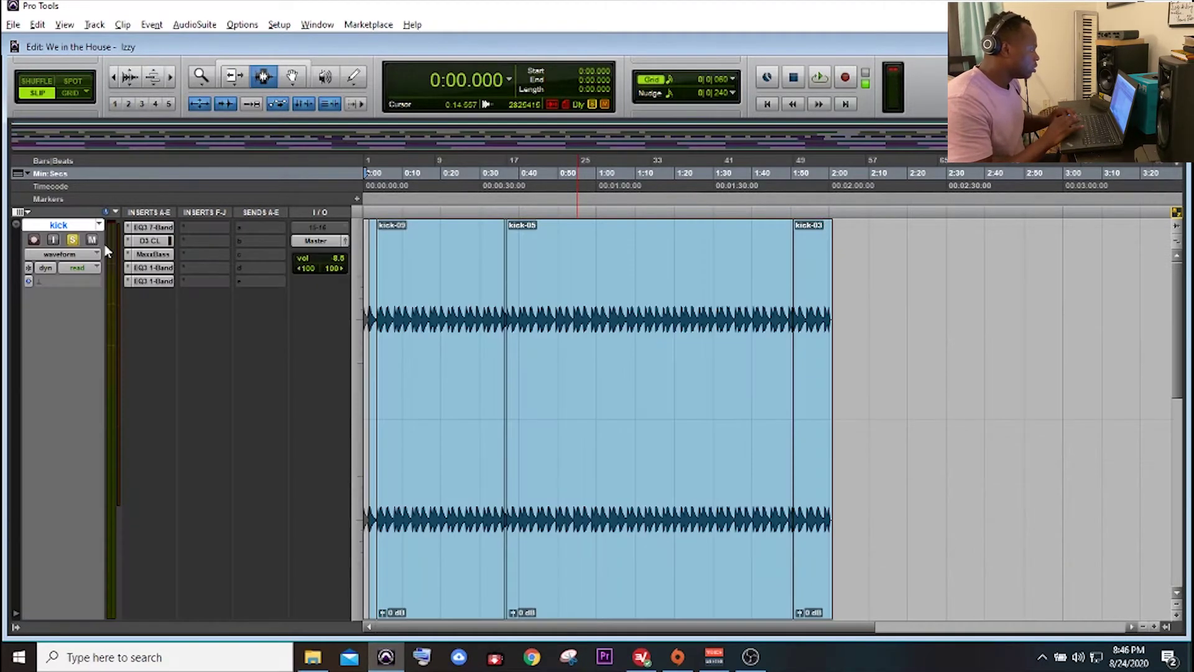
key(ctrl+[)
key(ctrl+])
key(ctrl+])
key(ctrl+])
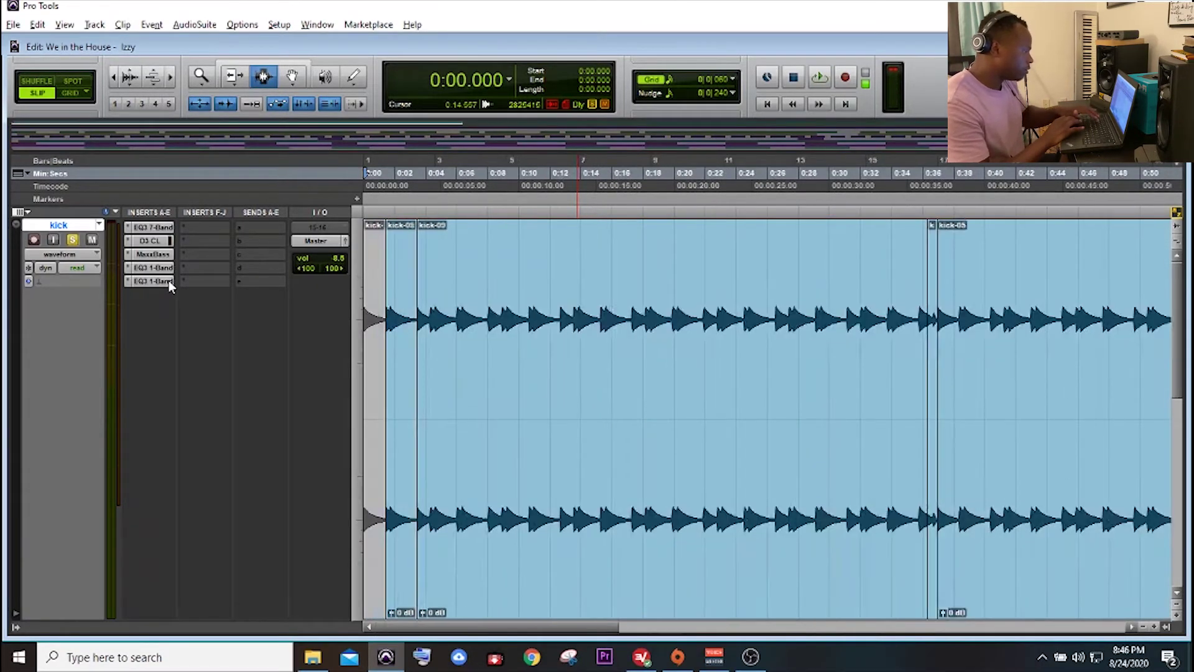
key(ctrl+])
click(577, 320)
key(space)
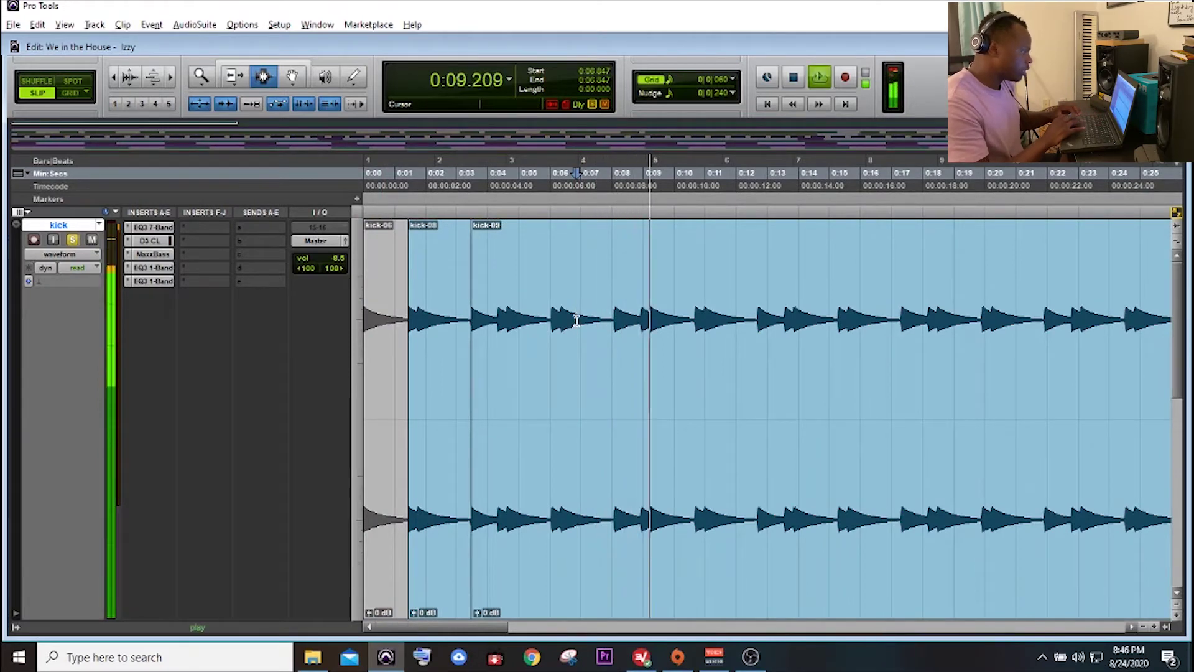
key(space)
Step: Select the kick.dup1 track and restore the overview of all tracks across the full song length
scroll(457, 298, down, 1)
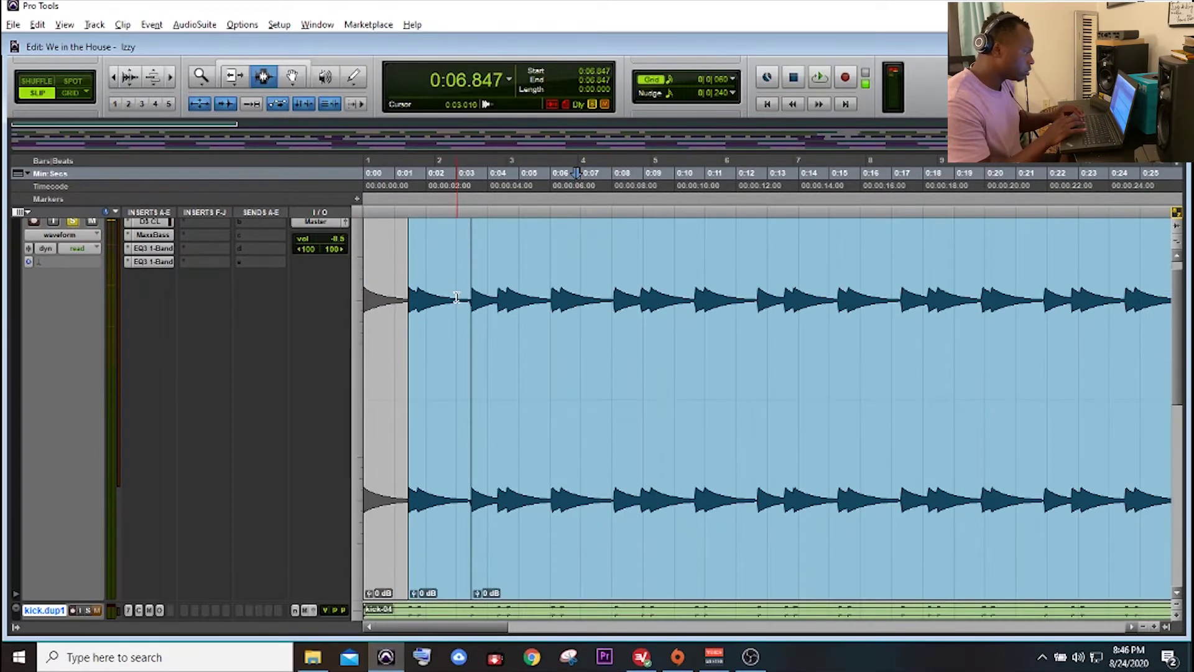
key(e)
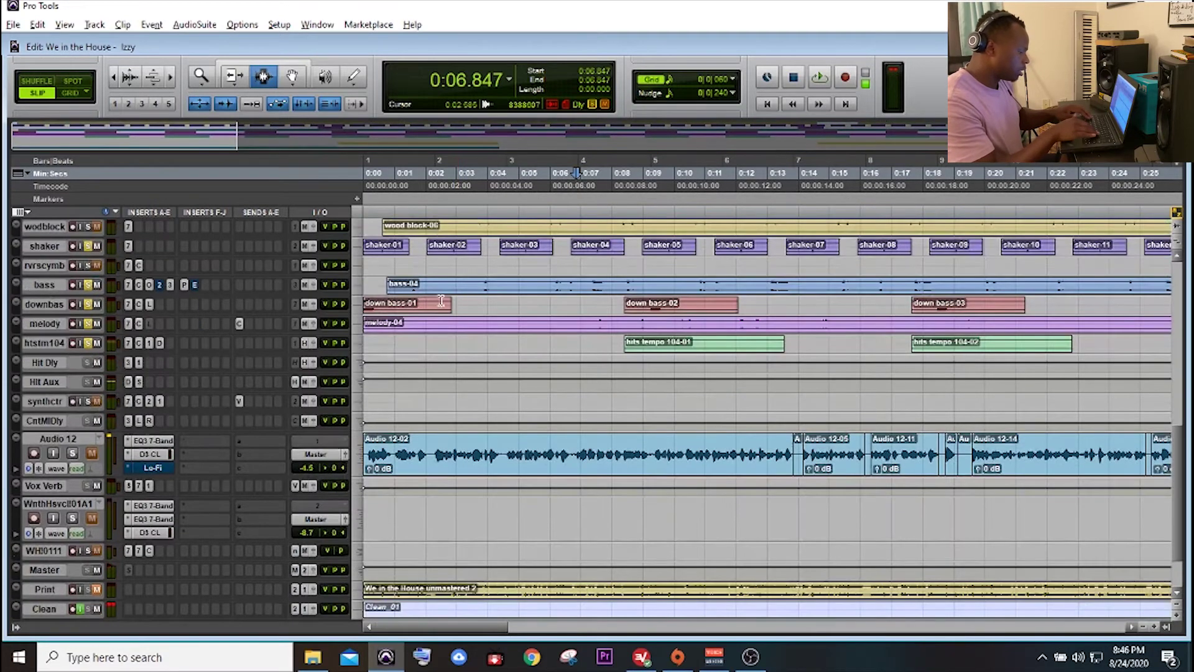
key(e)
key(e)
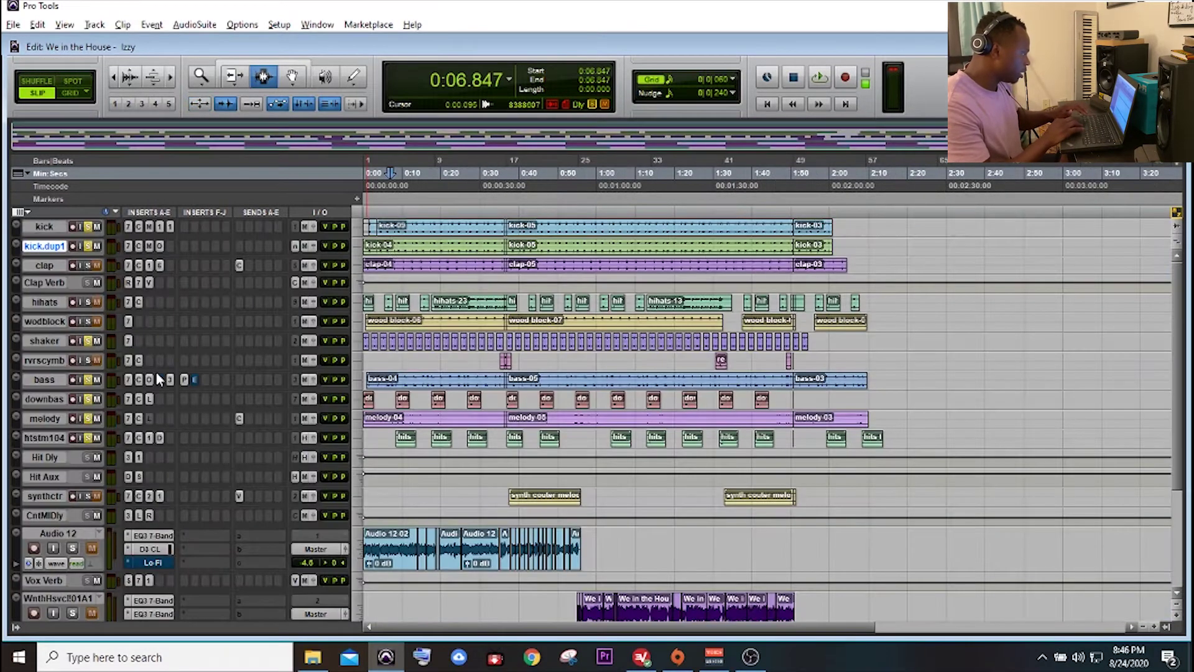
Step: Play a short passage of the soloed tracks, stop, and enlarge the kick.dup1 track to examine its waveform at closer range
key(space)
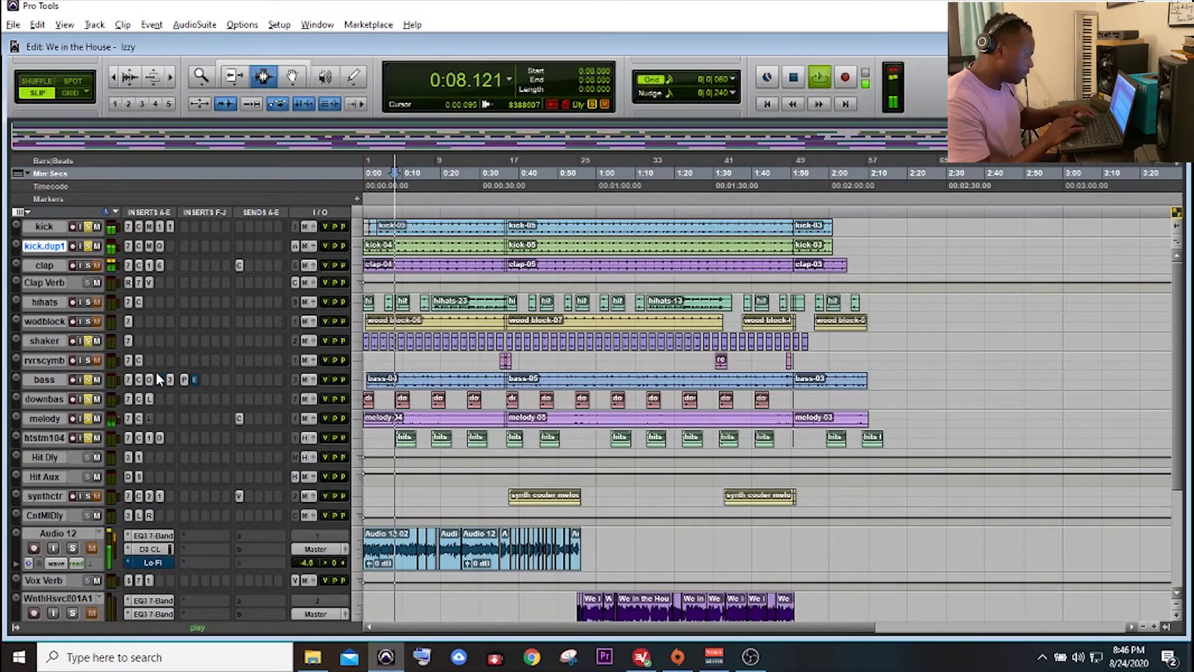
key(space)
key(e)
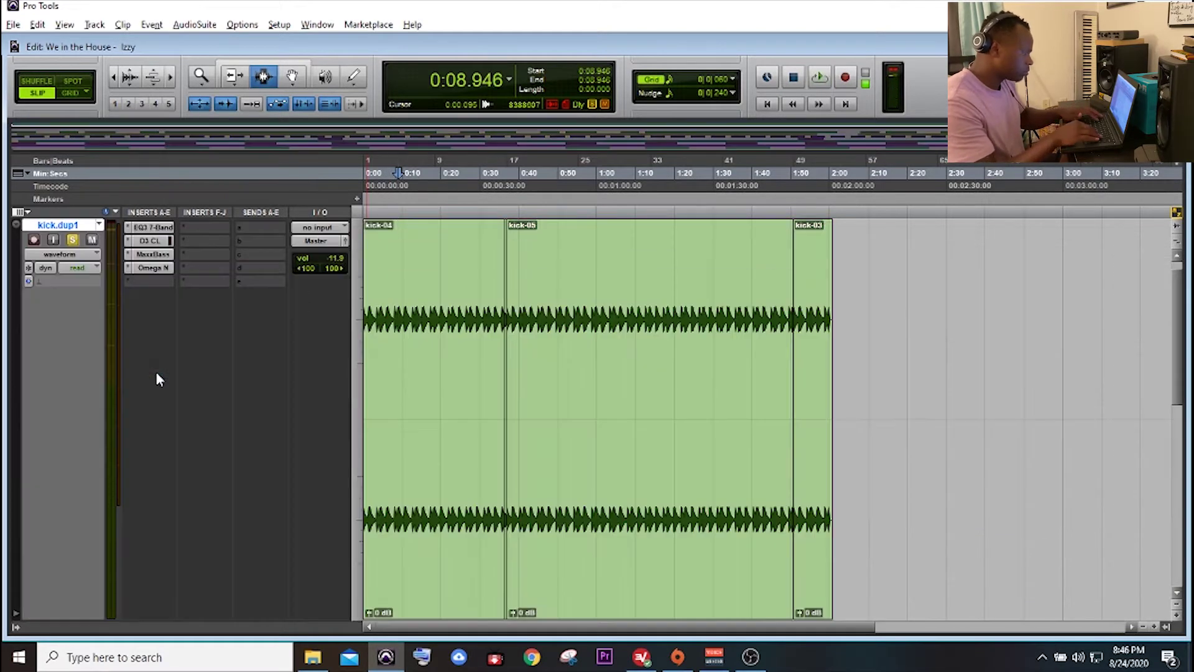
key(r)
key(r)
key(t)
key(t)
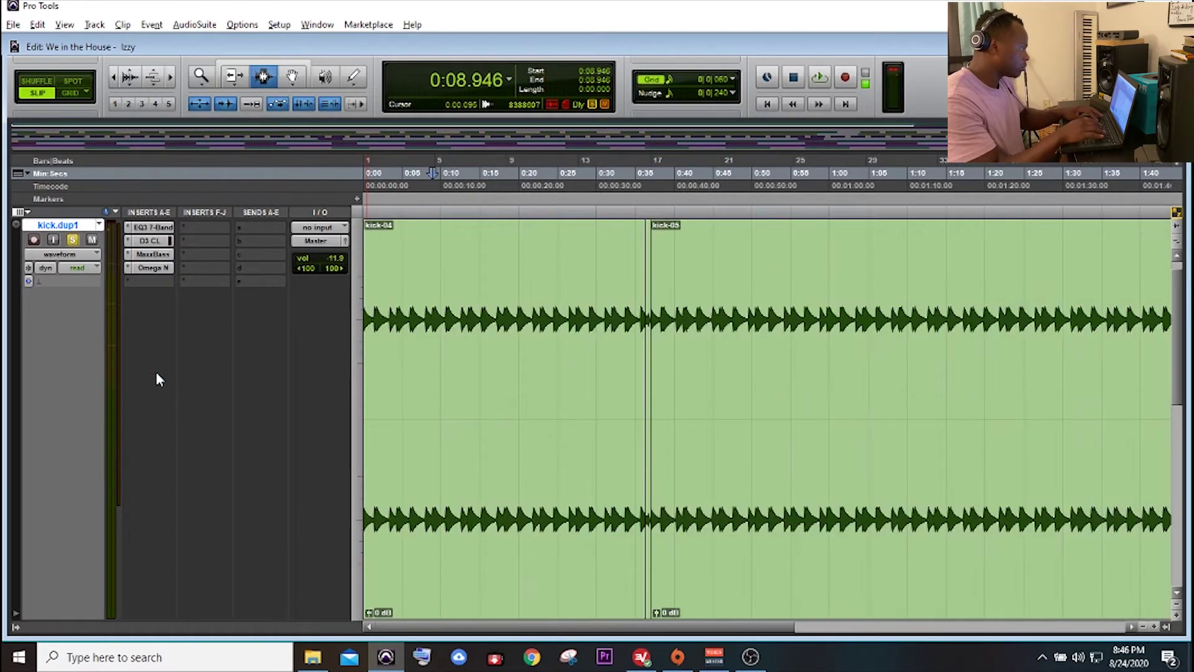
Step: Examine the MaxxBass insert on the kick.dup1 track, close it, and restore the overview of all tracks
click(159, 255)
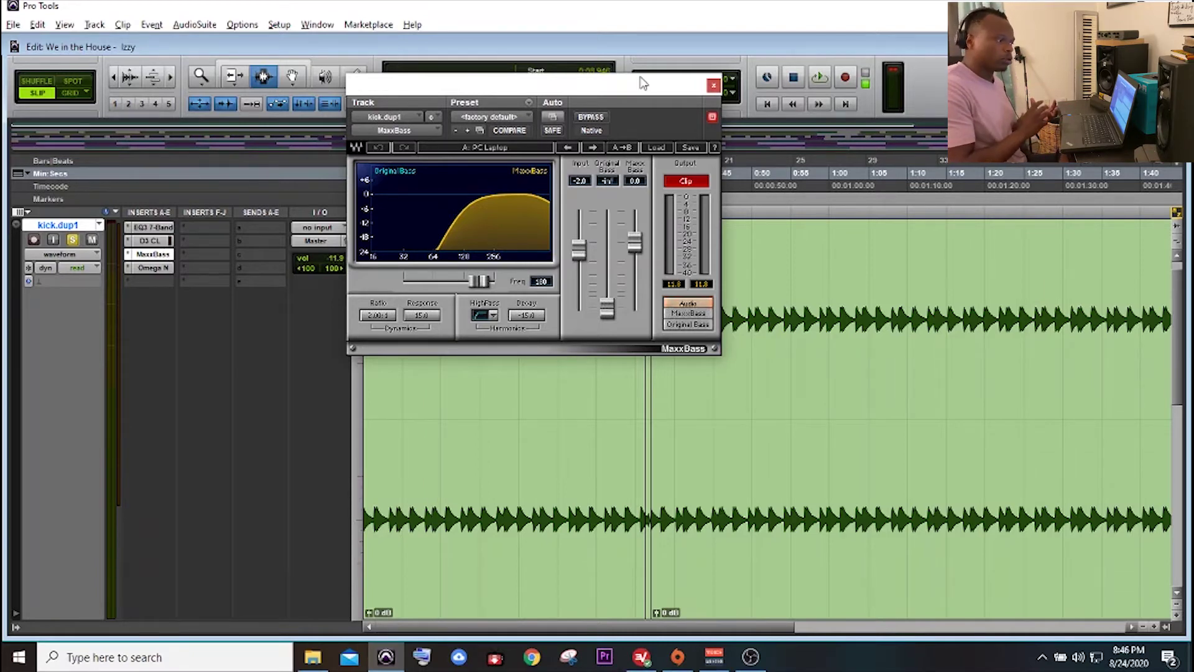
click(714, 85)
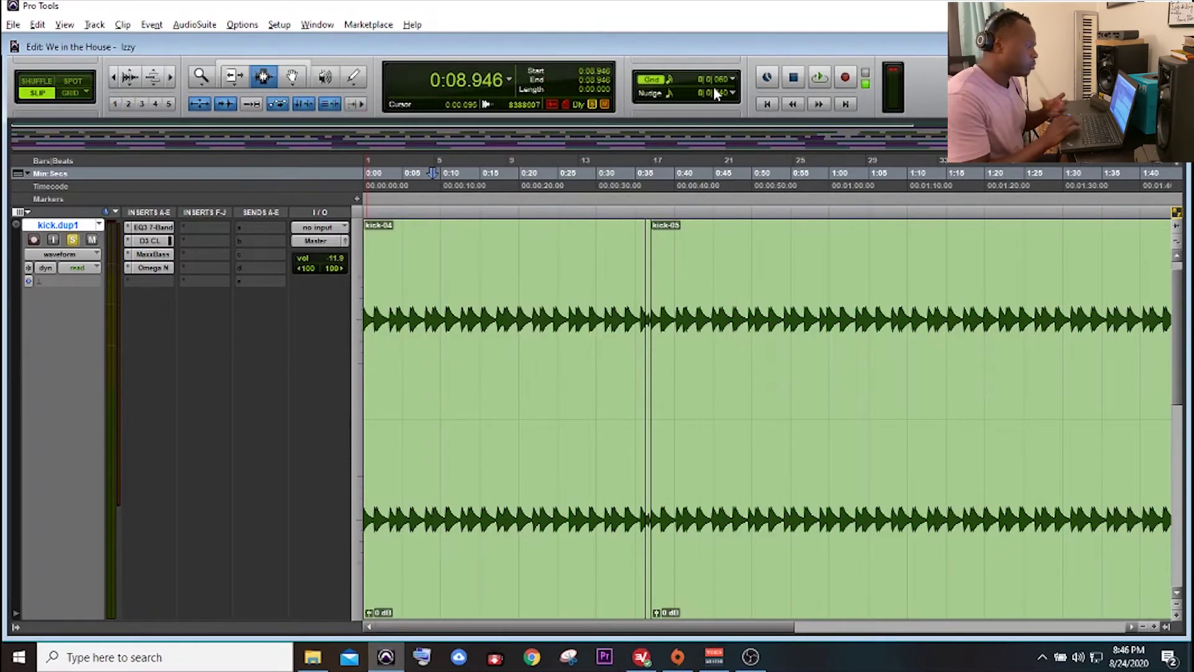
key(e)
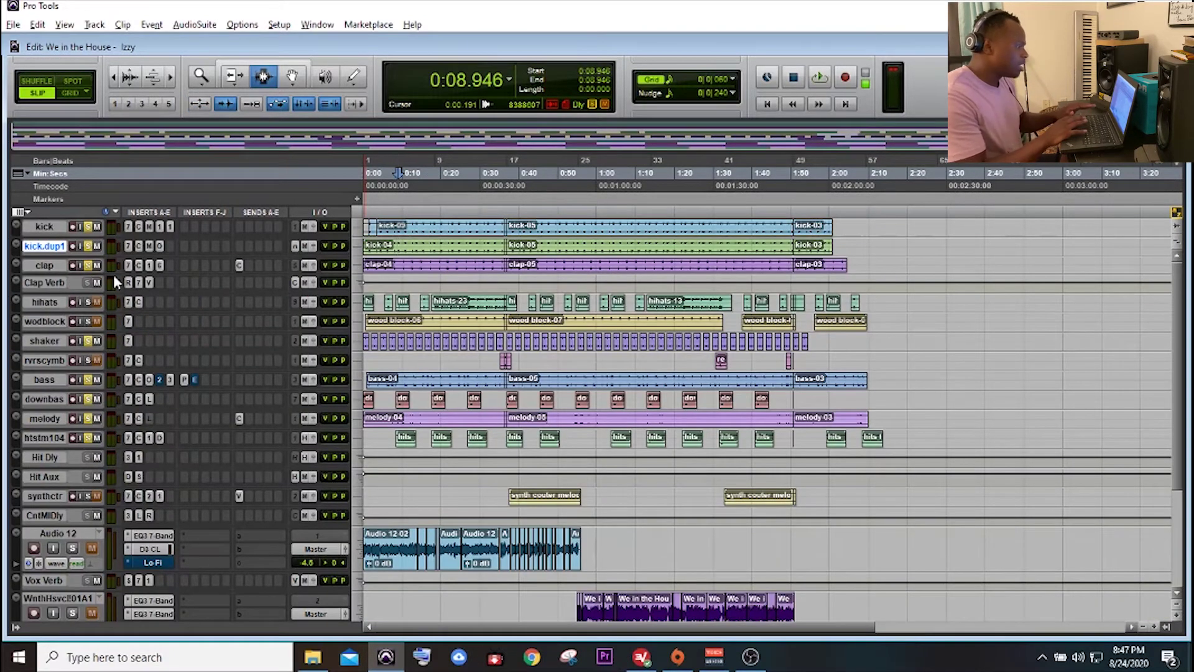
Step: Play the session while examining the clap track's EQ3 7-Band, compressor, Klanghelm and REQ 6 inserts, and dismiss the CPU power warning
key(space)
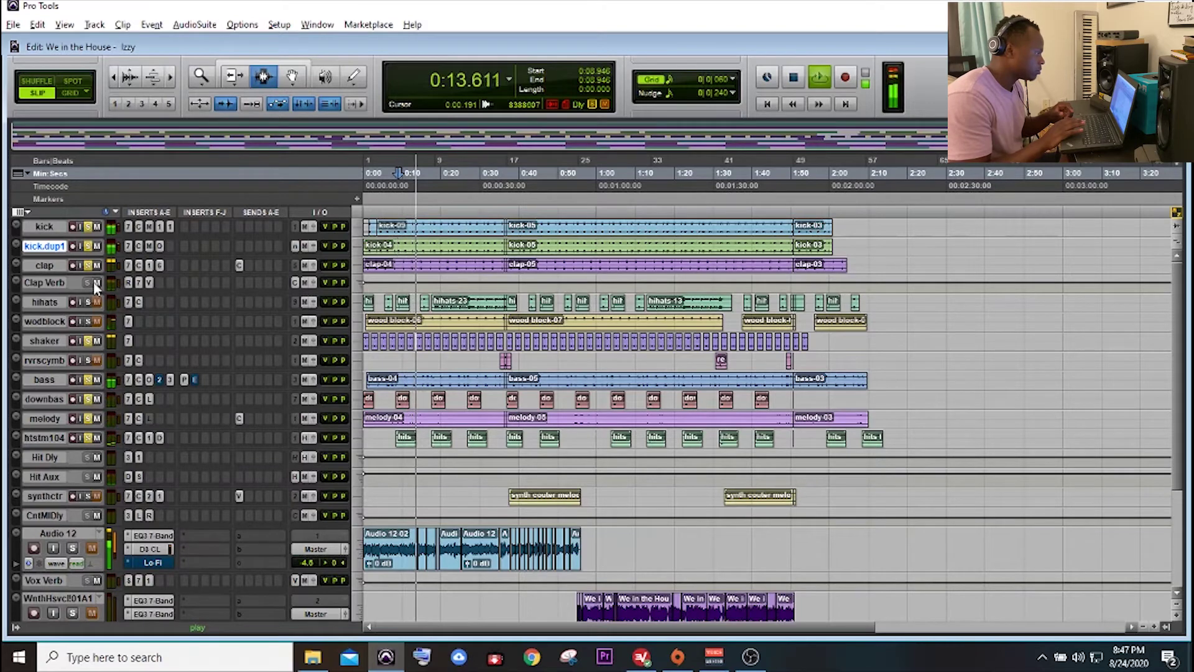
click(129, 265)
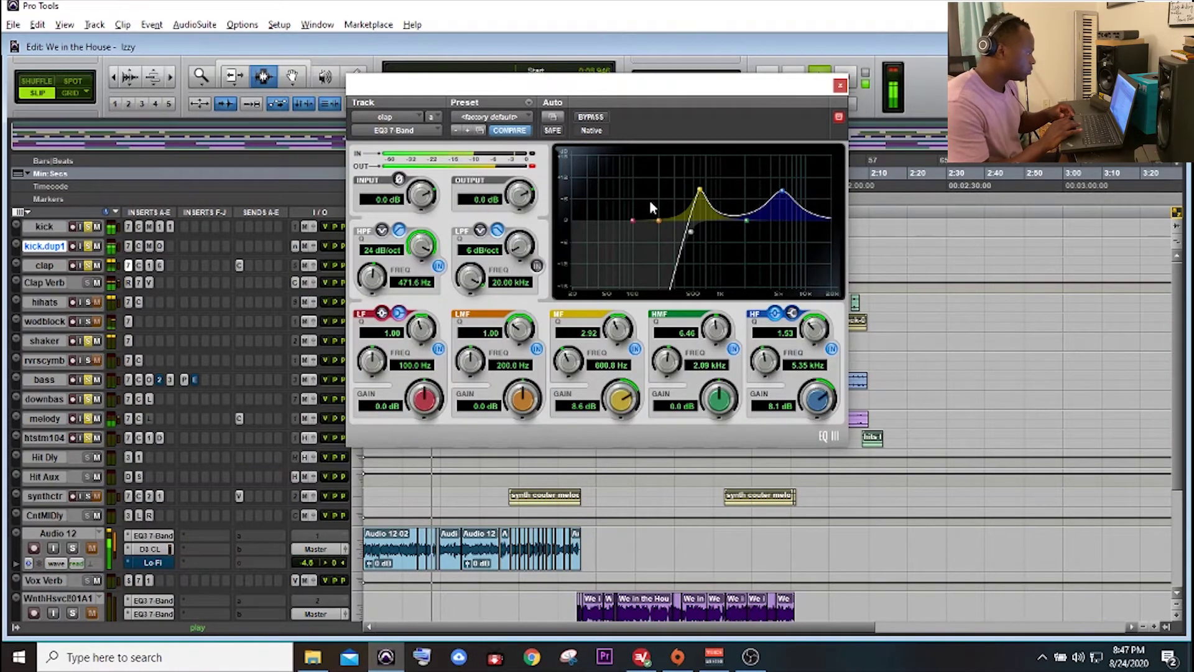
click(139, 265)
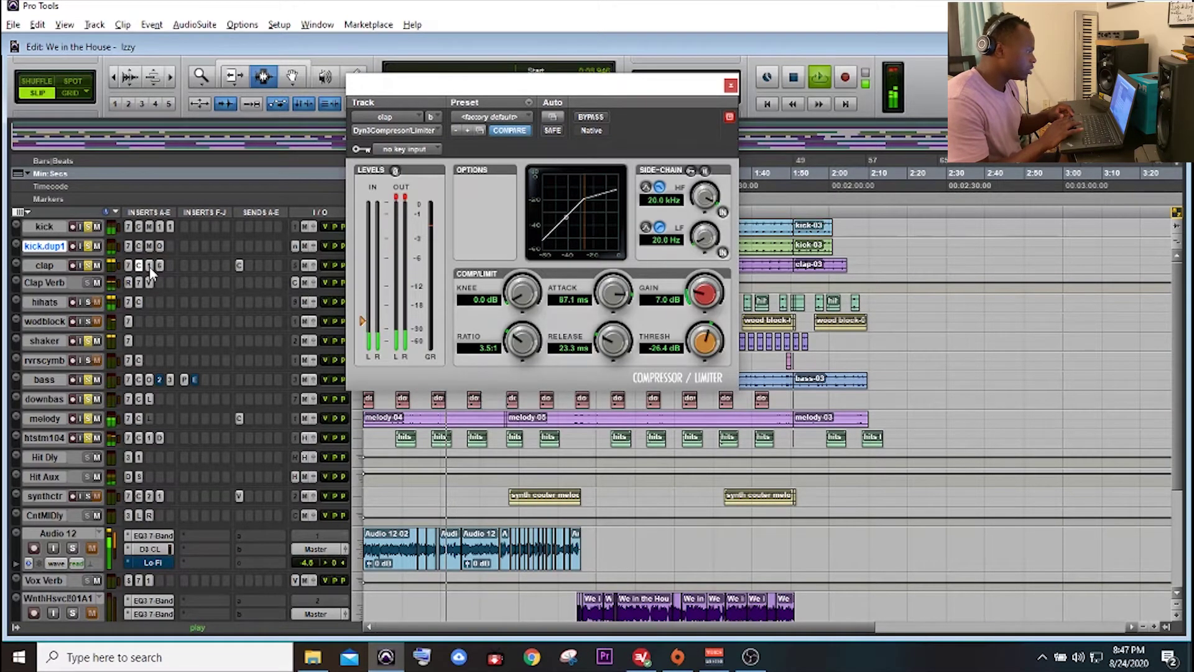
click(150, 266)
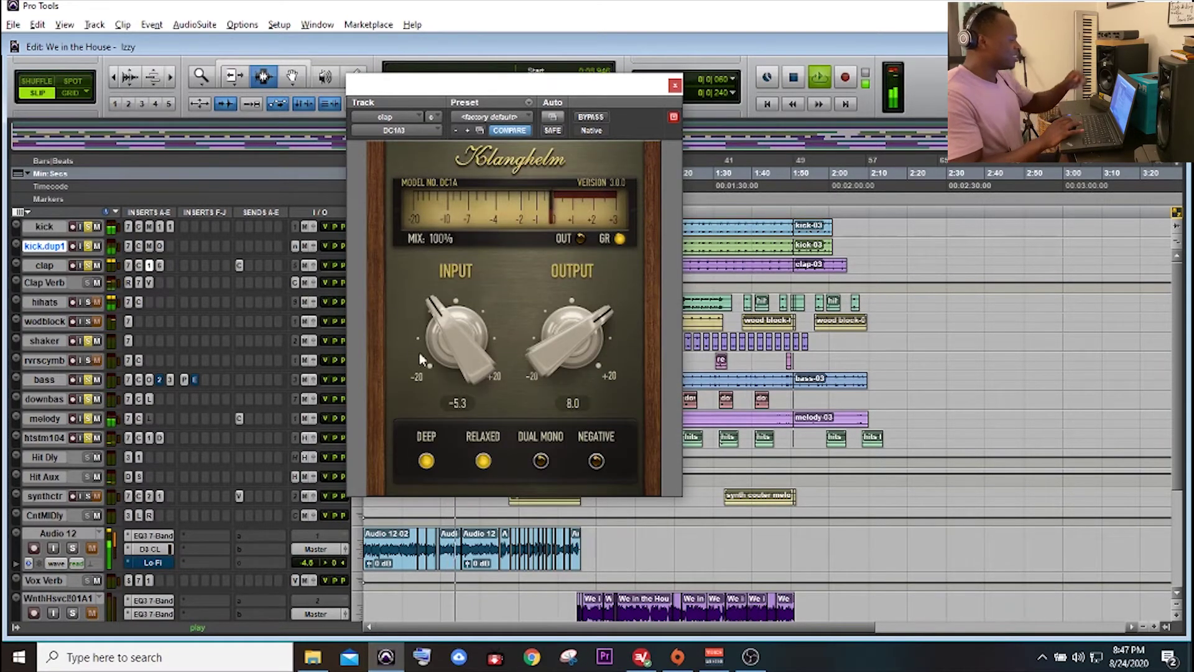
click(161, 265)
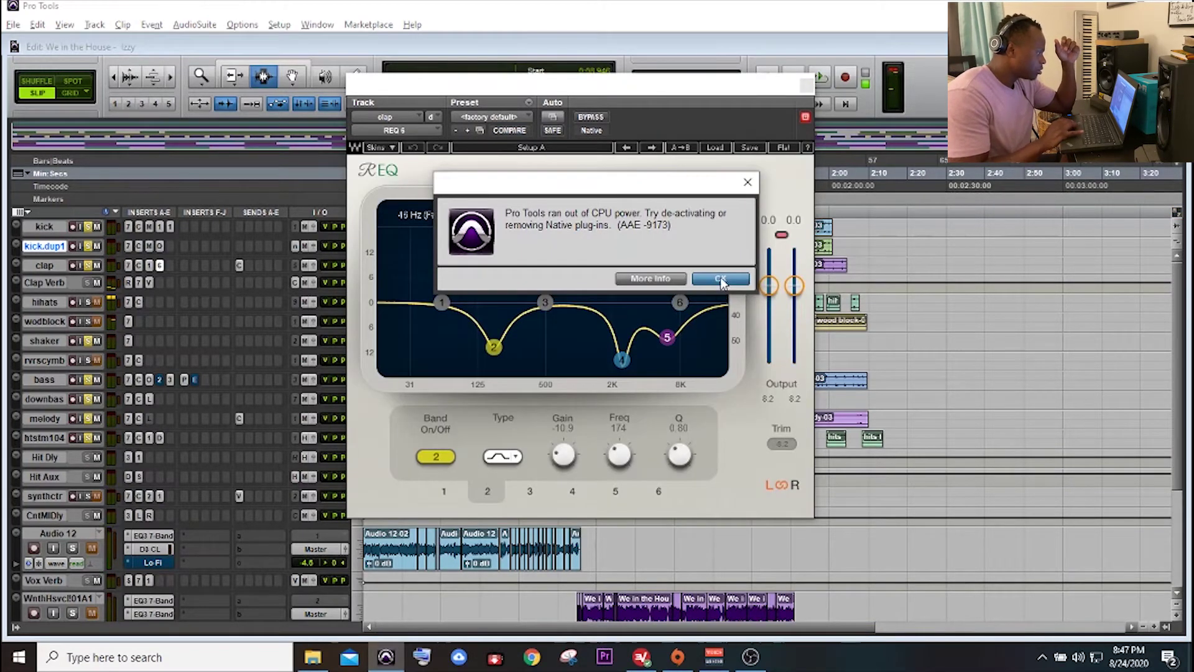
click(720, 279)
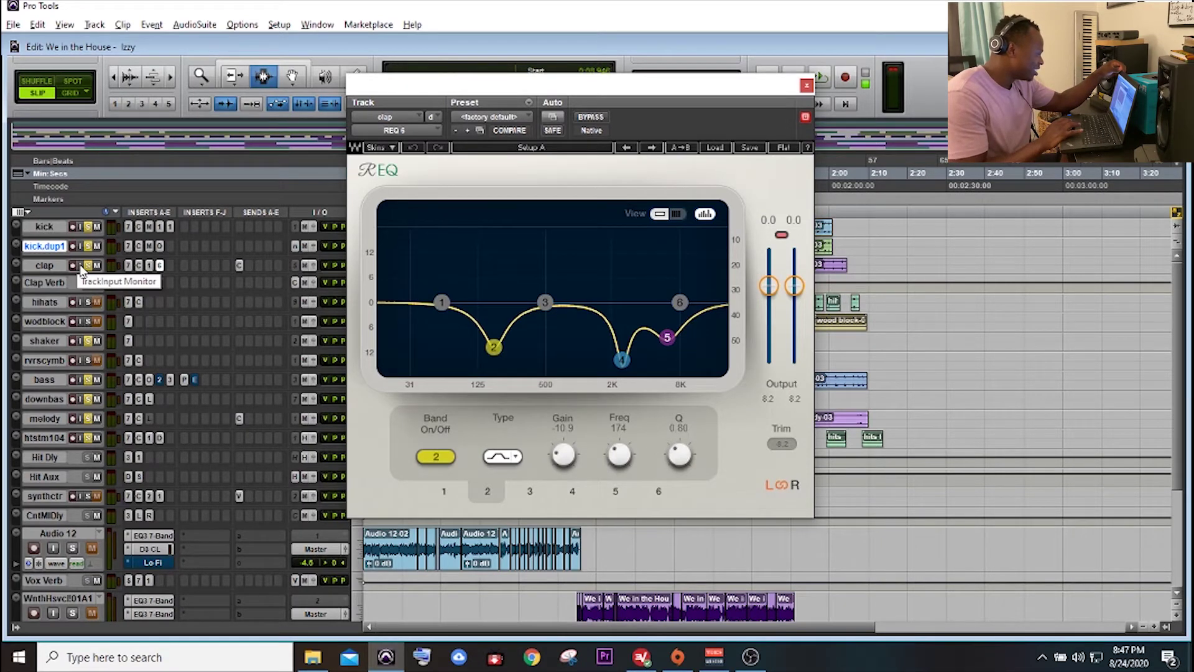
Step: Resume playback and compare the clap sound with the REQ 6 equalizer bypassed and active
key(space)
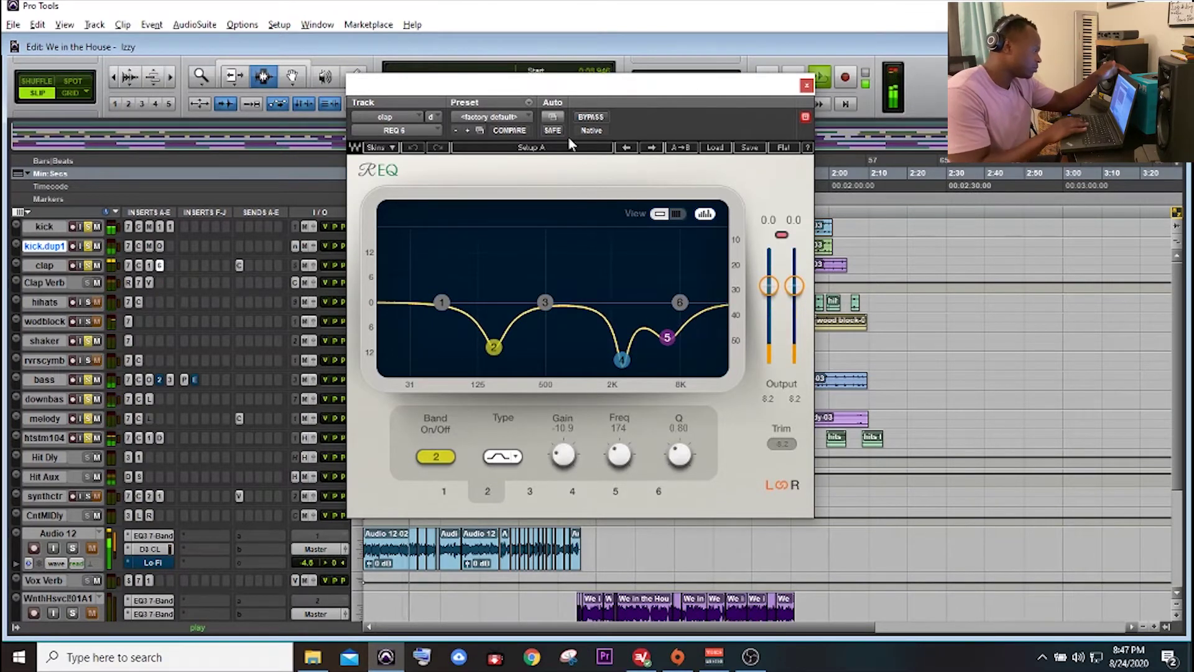
click(591, 118)
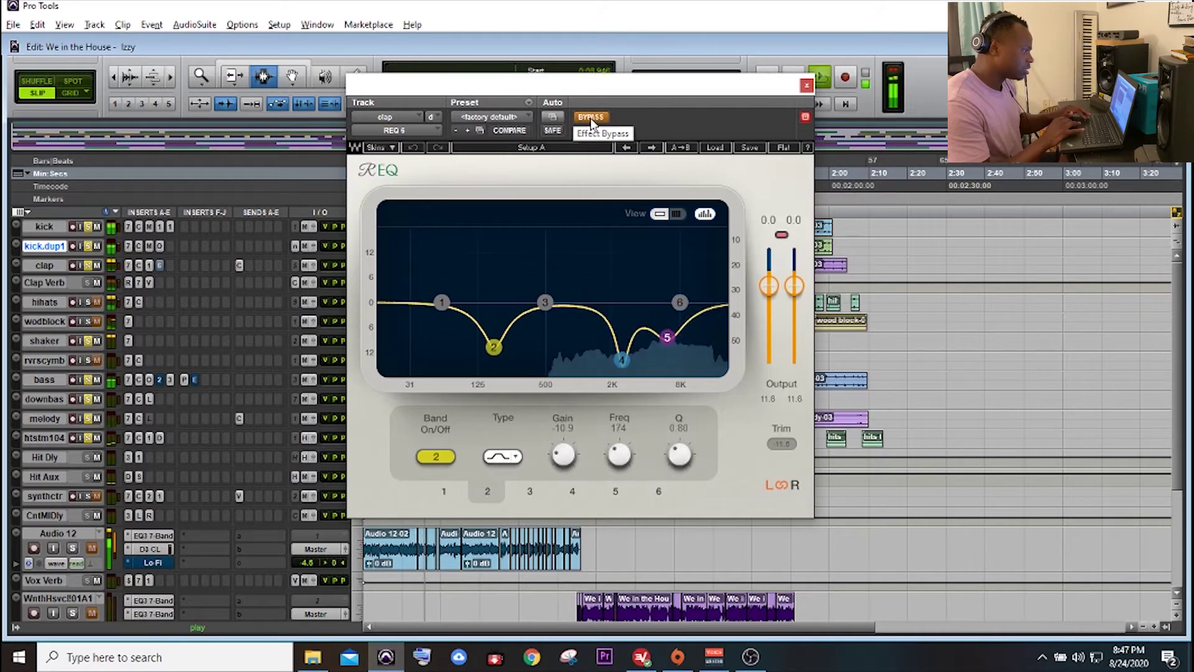
click(591, 117)
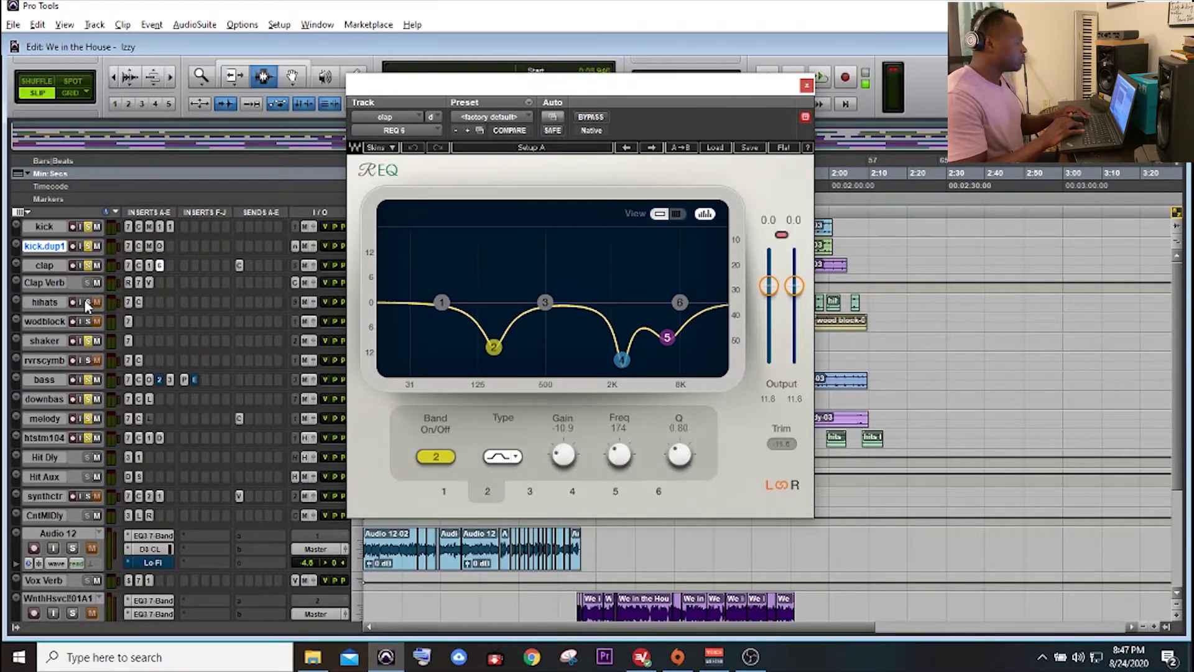
Step: Clear the solos on all soloed tracks from kick through htstm104 and move the track selection down to the WnthHsvc801A1 vocal track
key(p)
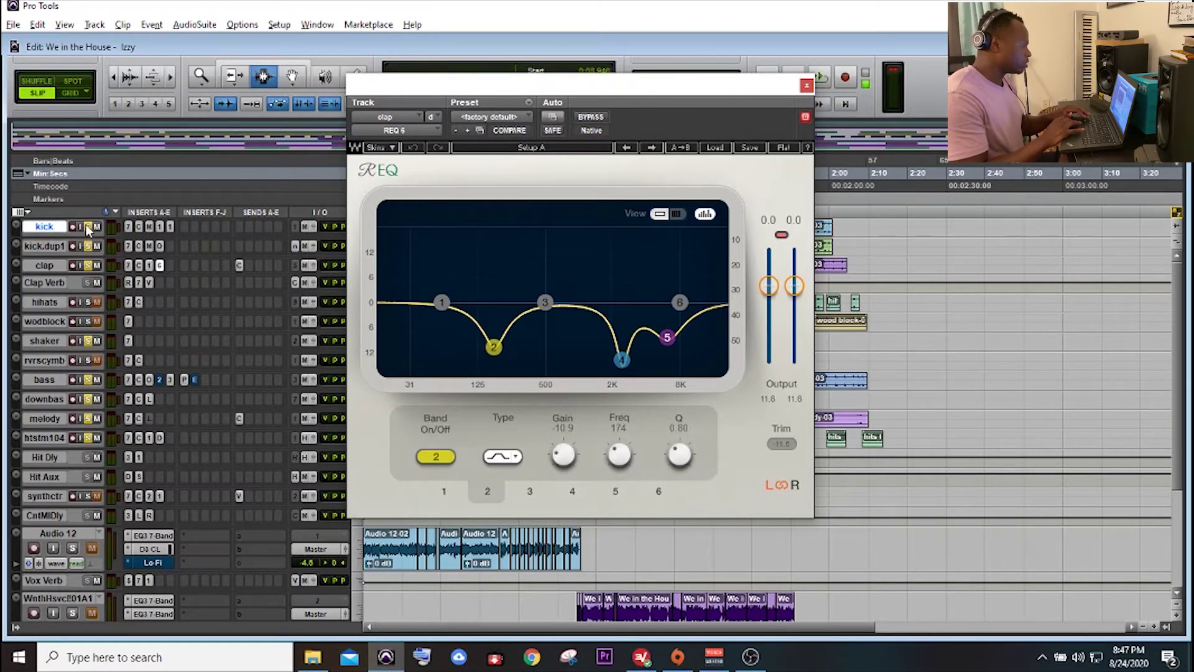
key(semicolon)
key(semicolon)
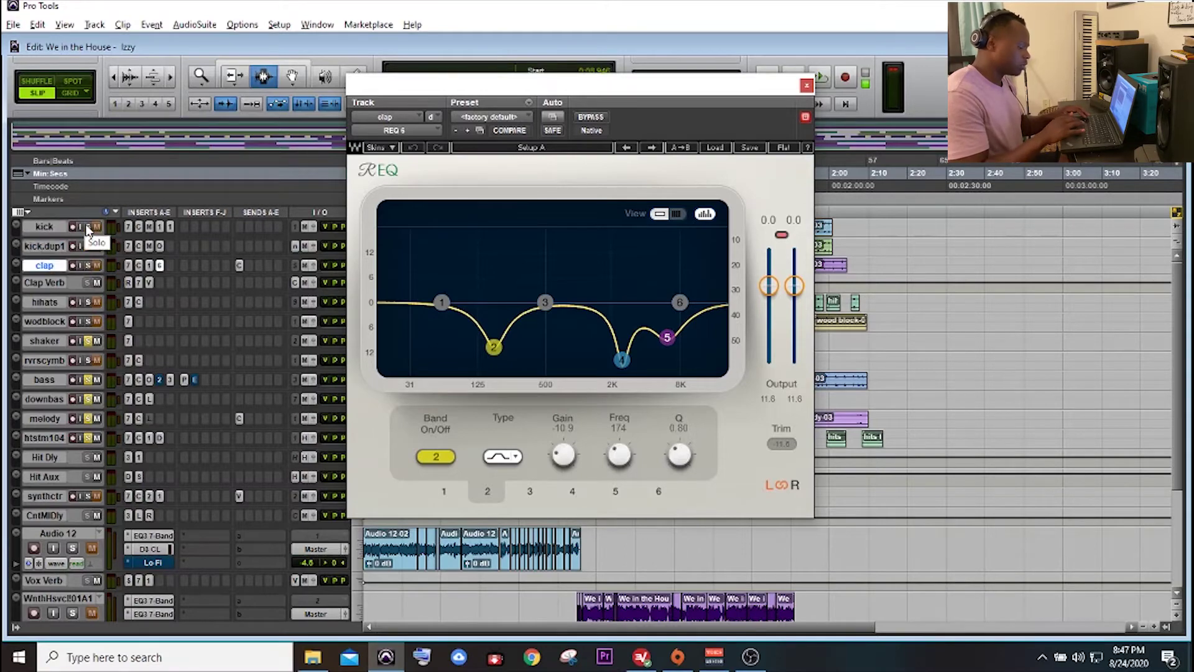
key(semicolon)
key(semicolon)
key(semicolon)
key(semicolon)
key(semicolon)
key(semicolon)
key(semicolon)
key(semicolon)
key(semicolon)
key(semicolon)
key(semicolon)
key(semicolon)
key(semicolon)
key(semicolon)
key(semicolon)
key(semicolon)
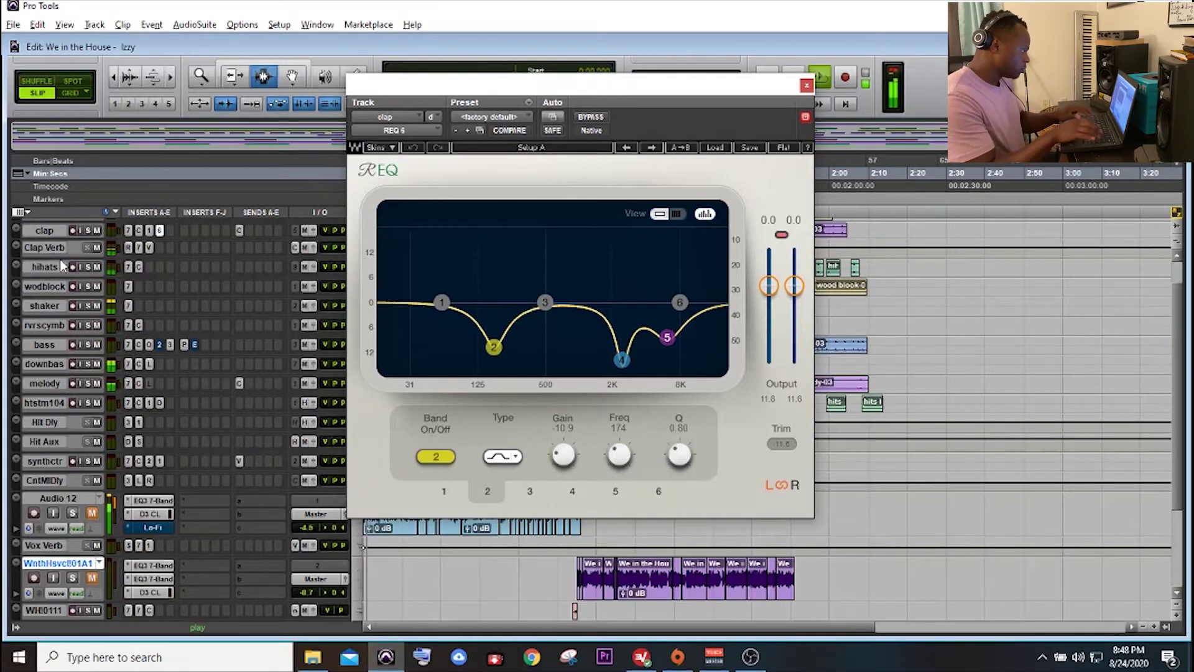
Step: Play from the start, soloing the wodblock, hihats, shaker and clap tracks, and move the REQ 6 window clear of the track list
key(space)
click(88, 286)
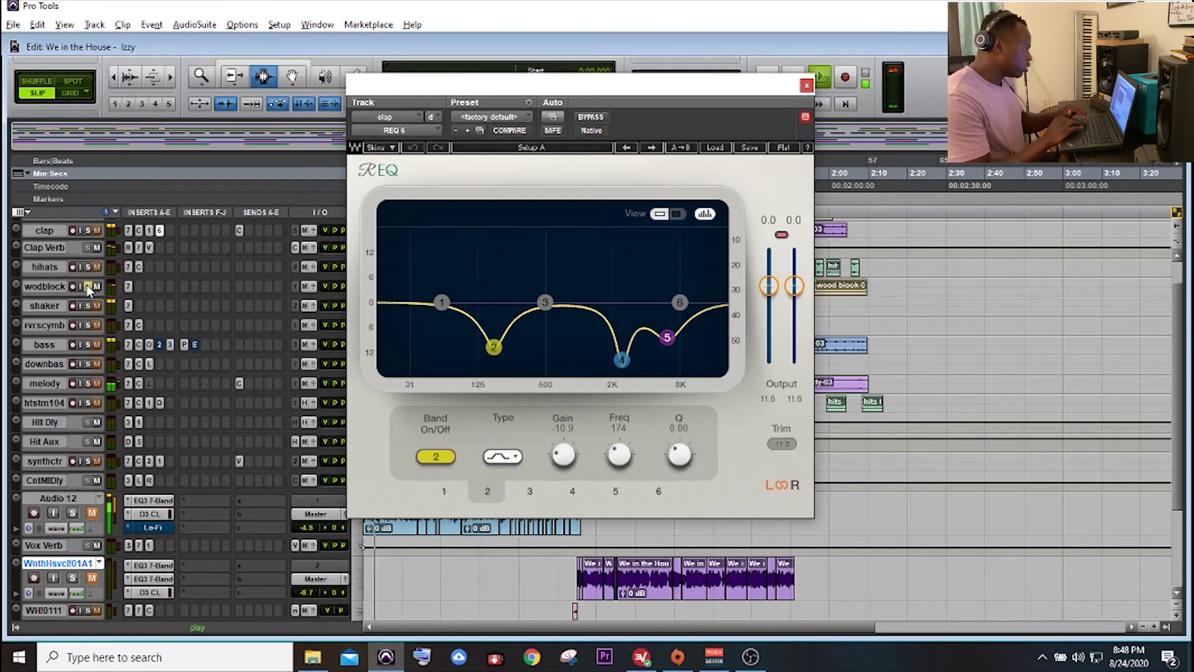
drag(688, 82, 1064, 61)
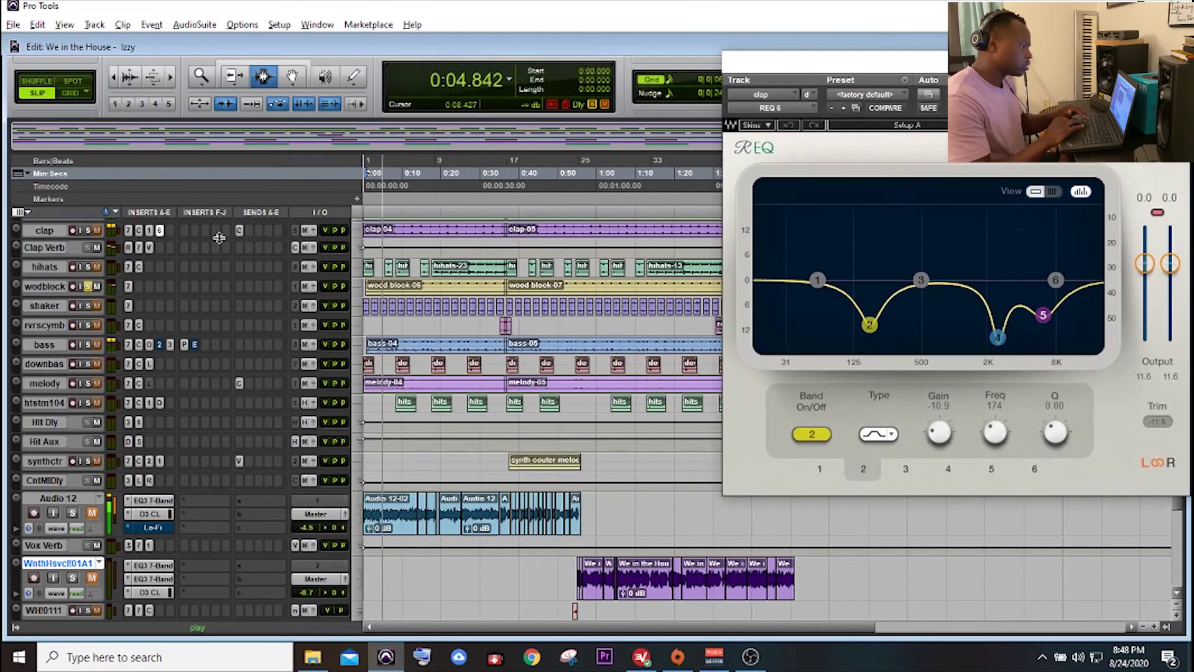
click(87, 267)
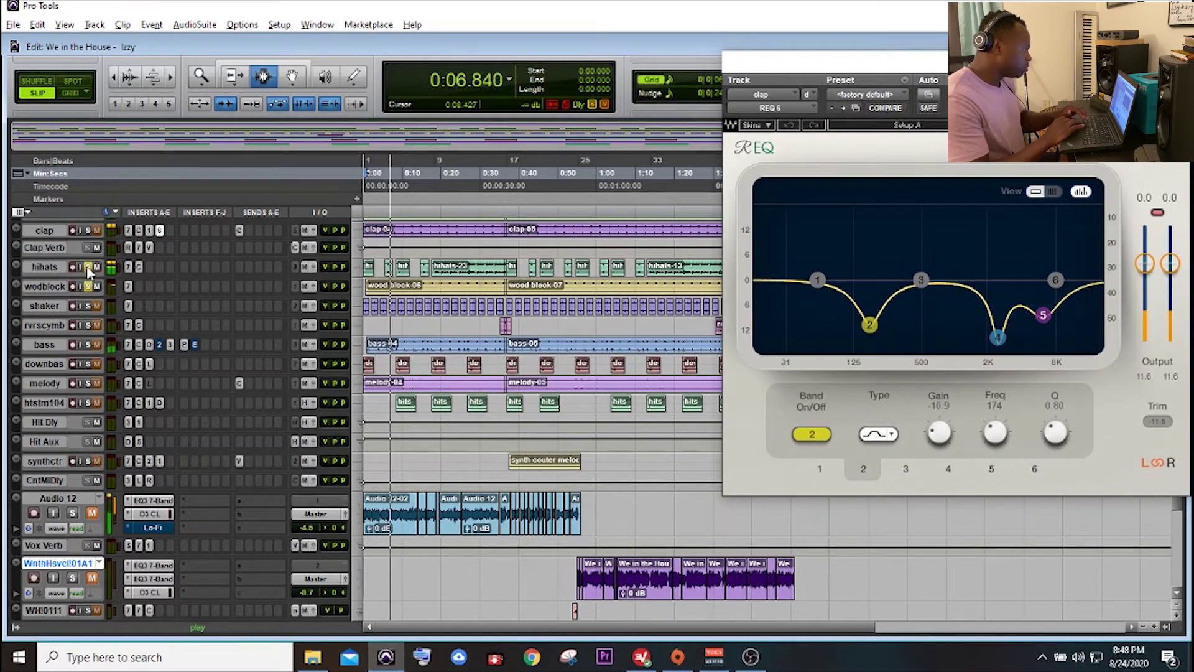
click(88, 232)
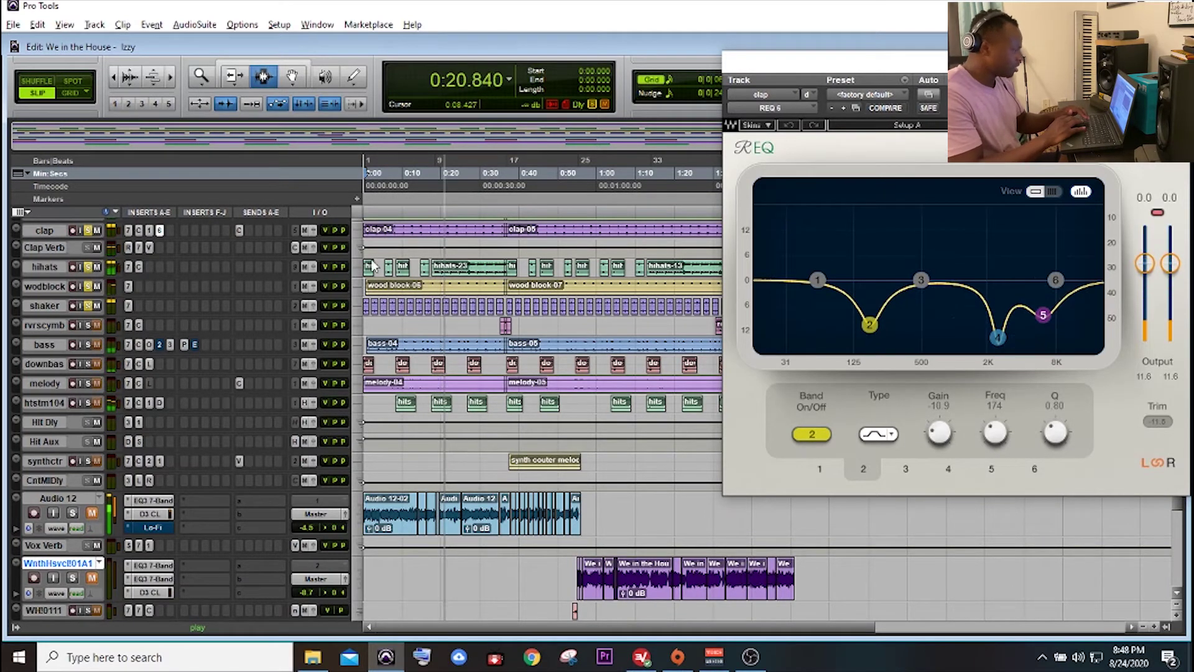
Step: Select the hihats-23 clip, examine the enlarged hihats waveform with the REQ 6 window closed, then restore the overview and stop playback
click(480, 270)
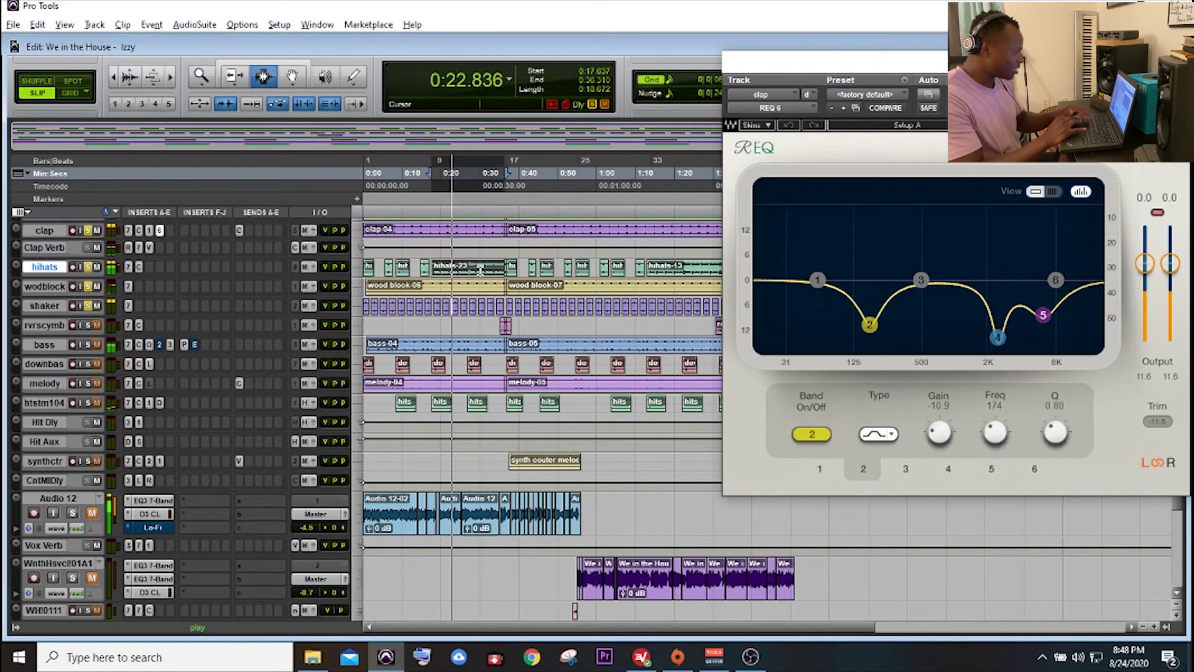
key(e)
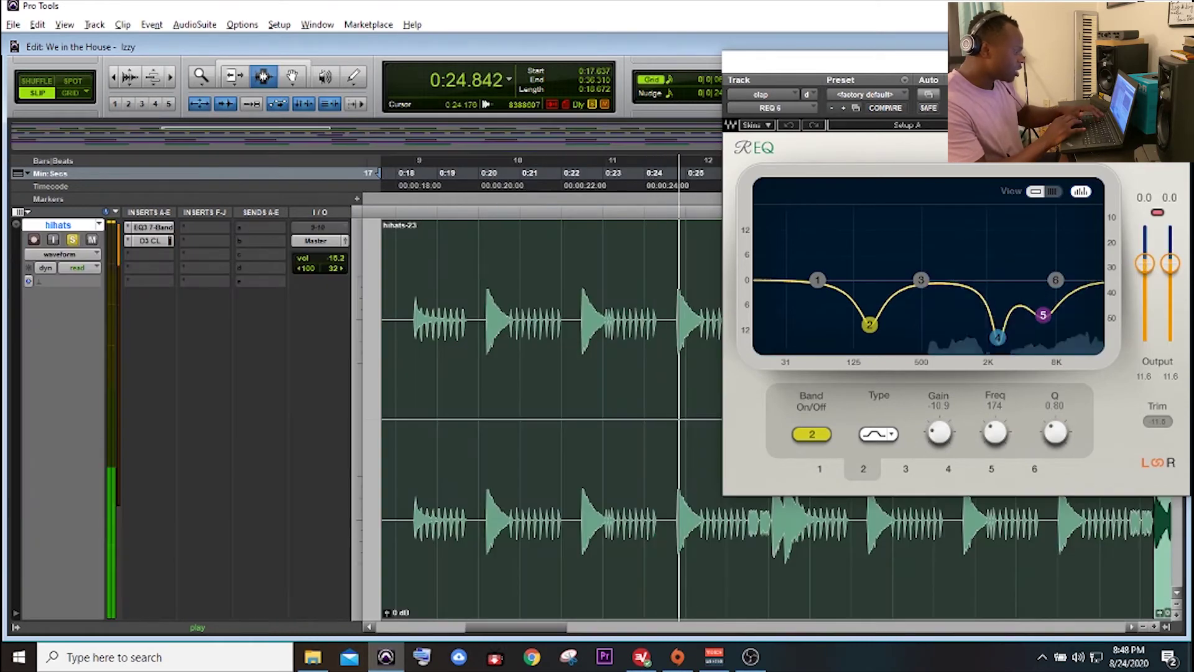
key(ctrl+w)
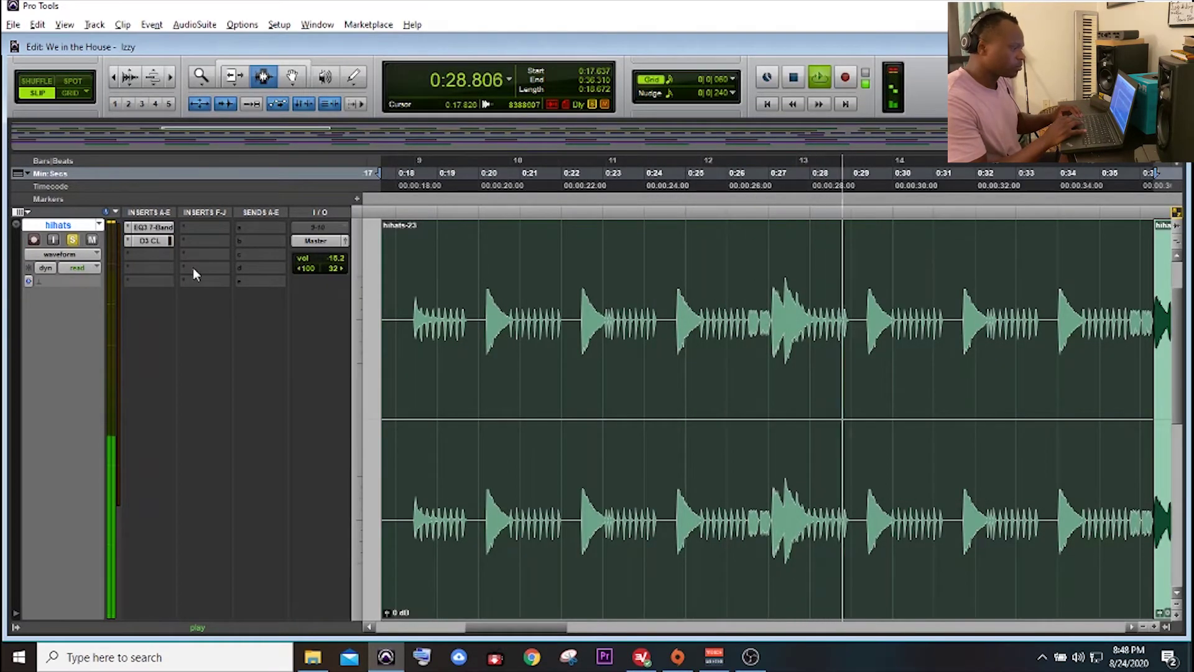
key(e)
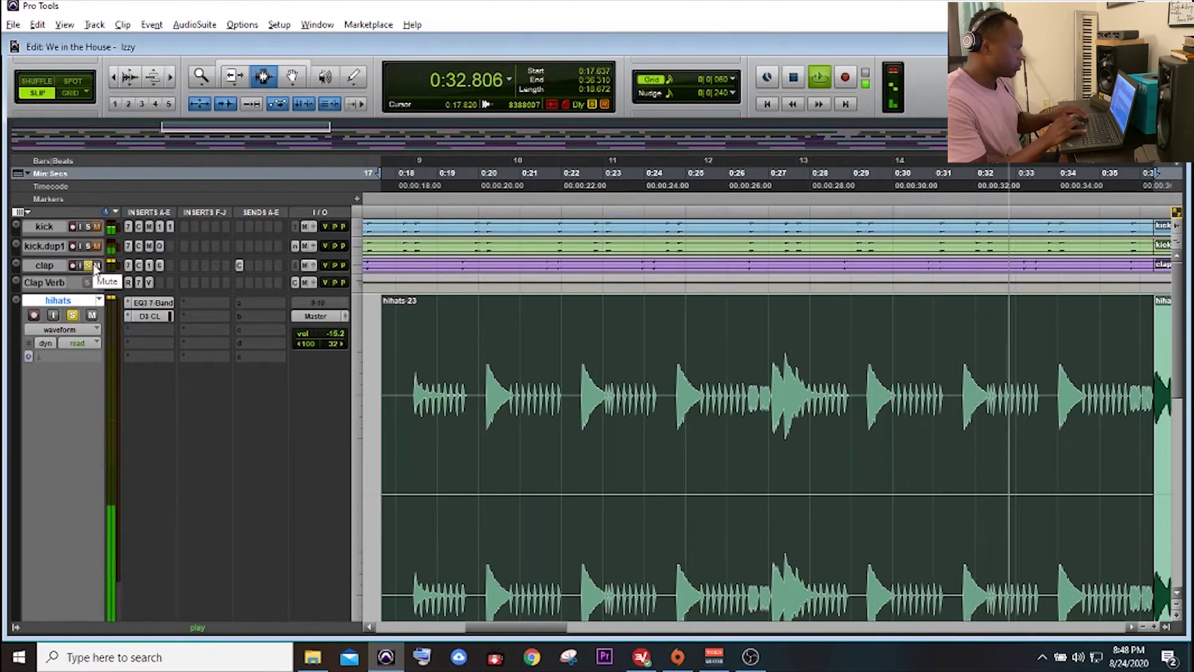
key(e)
key(space)
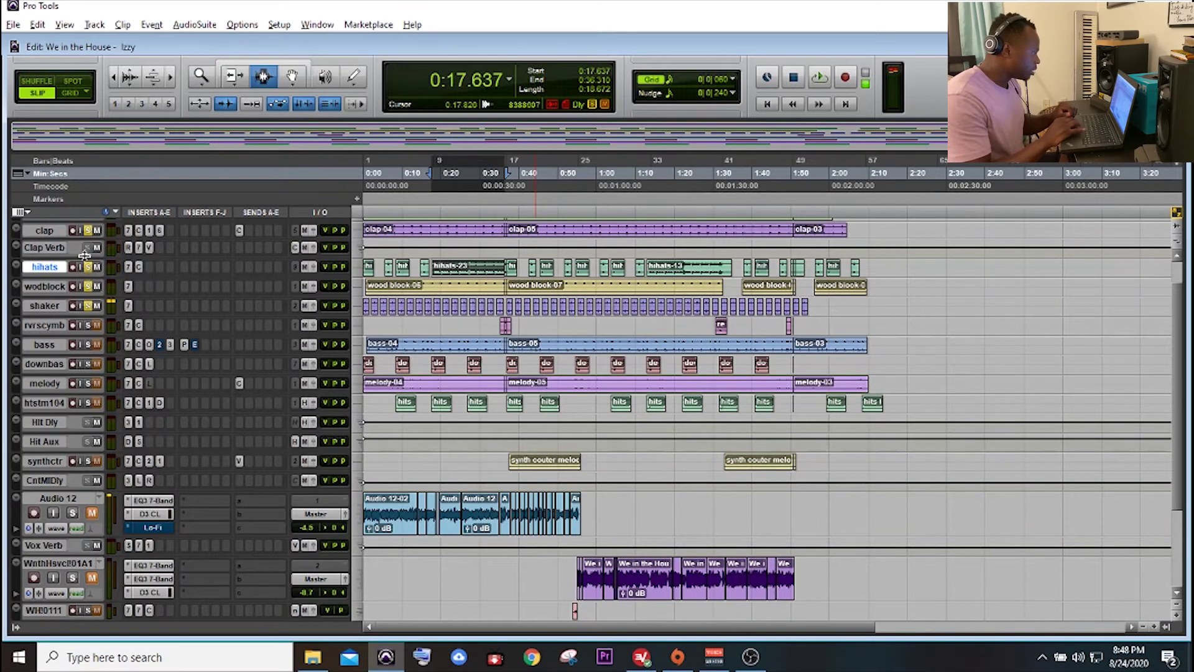
Step: Clear the solos on the clap, hihats, wodblock and shaker tracks, ending with the shaker track selected
key(p)
key(p)
key(semicolon)
key(semicolon)
key(semicolon)
key(semicolon)
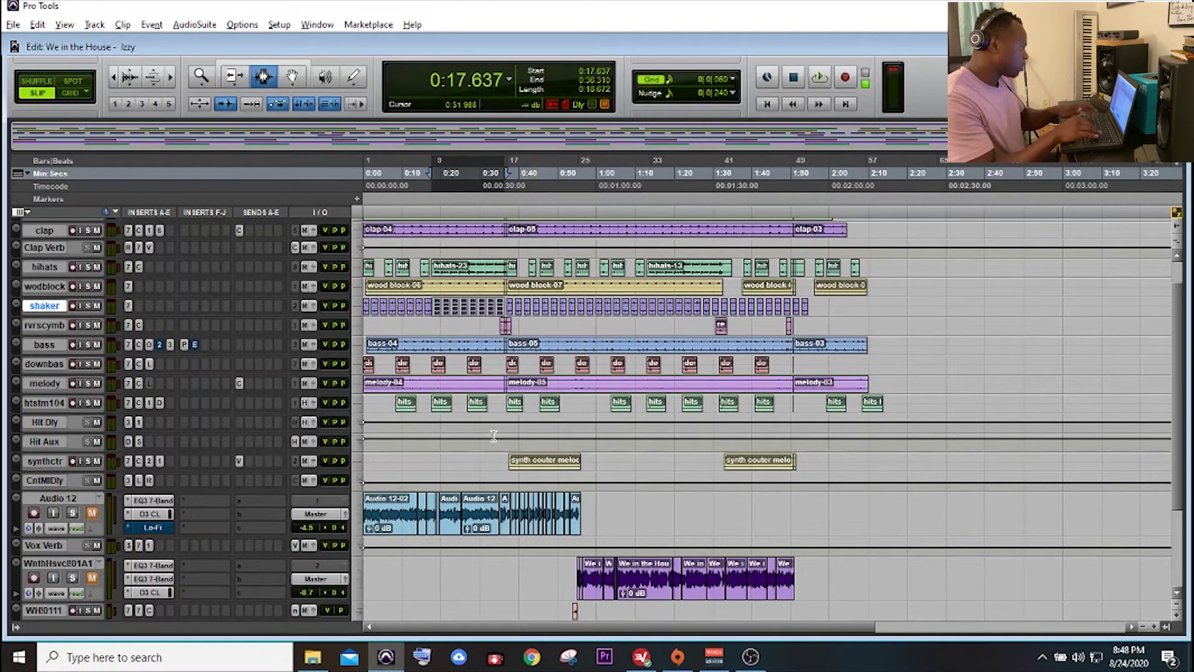
Step: Play the session from the start, solo the Audio 12 vocal track and magnify the timeline around its clips
click(534, 464)
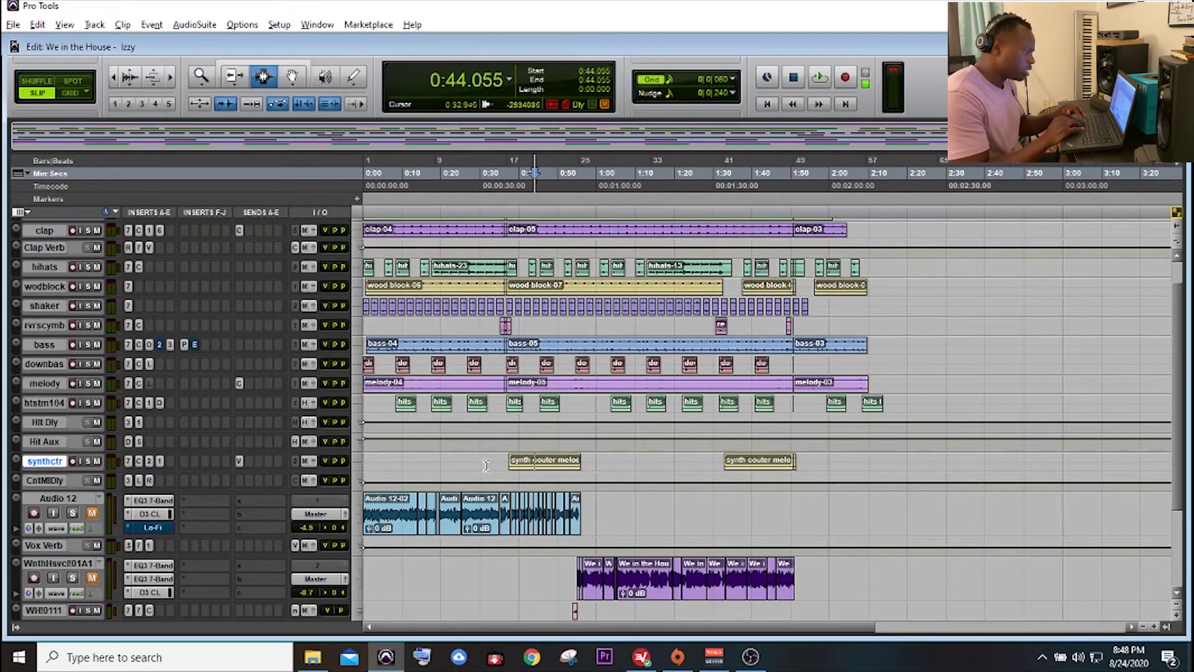
key(space)
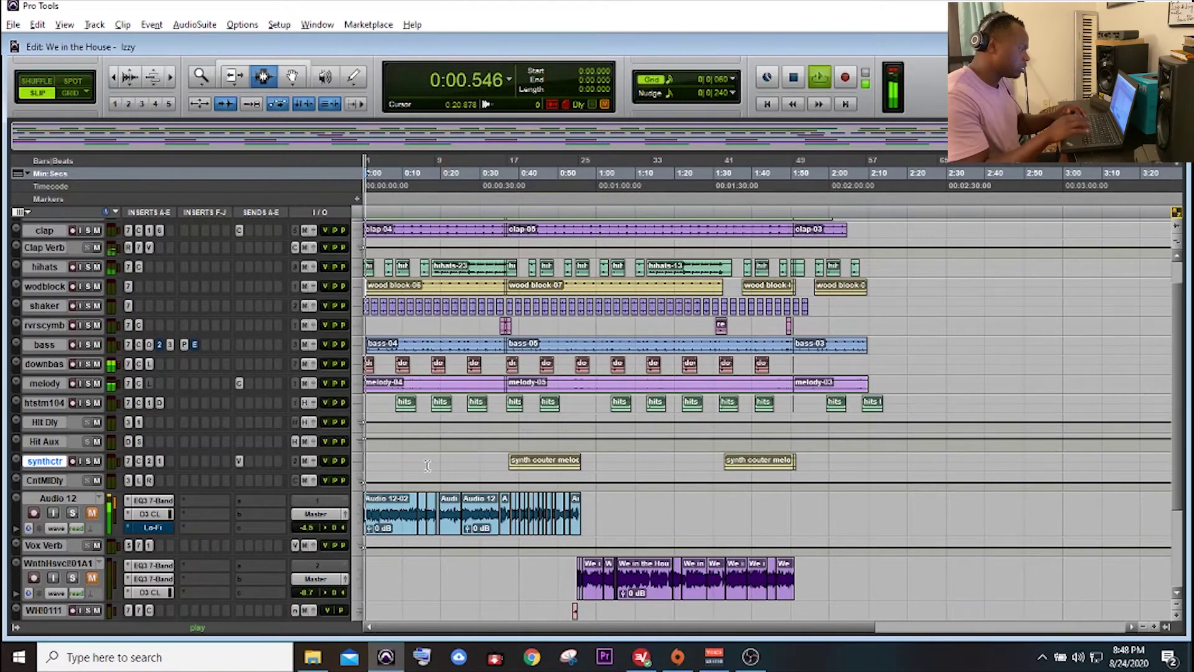
key(semicolon)
key(semicolon)
key(shift+s)
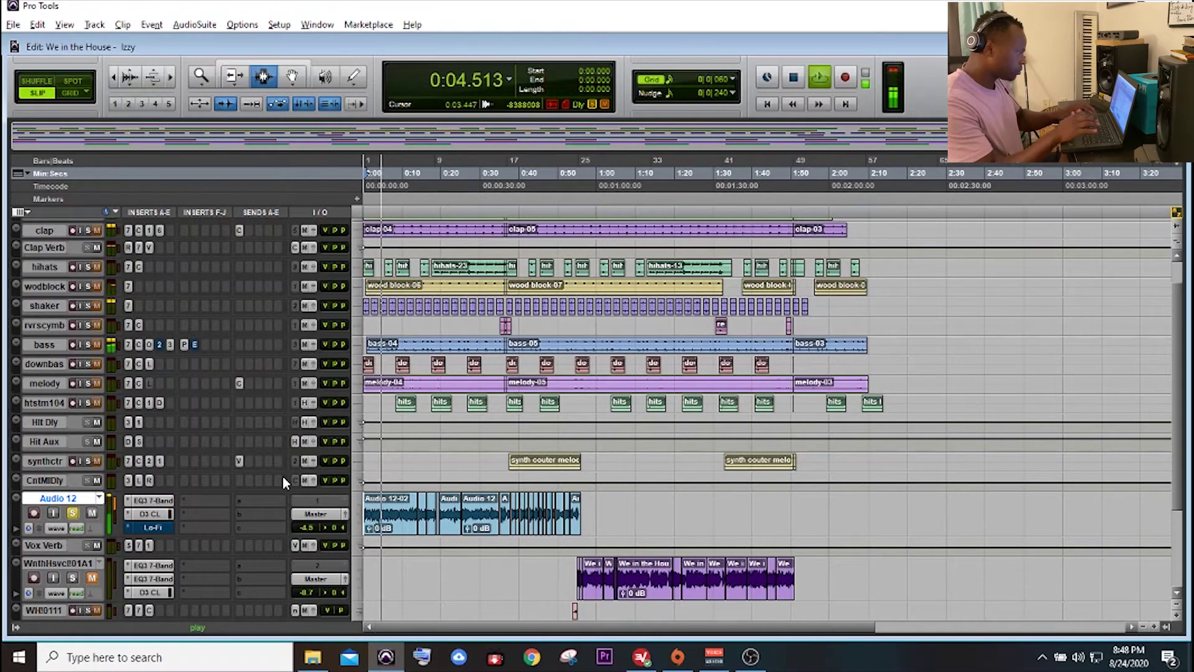
key(t)
key(t)
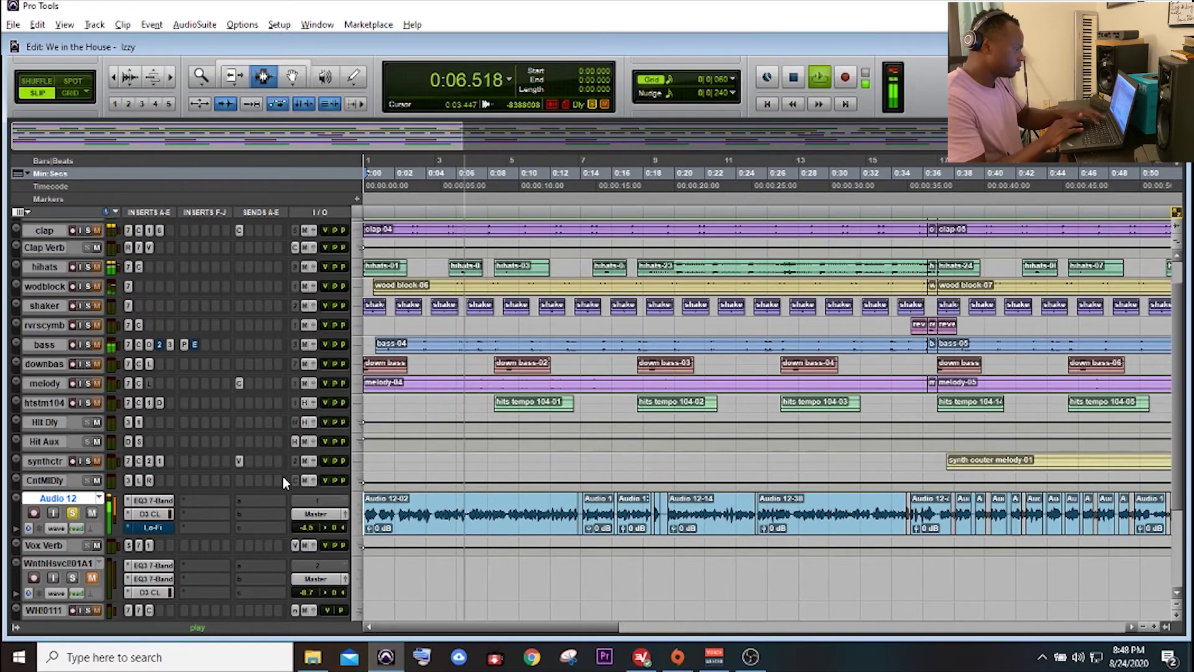
Step: Examine the EQ3 7-Band and Compressor/Limiter inserts on the Audio 12 track during playback, with the plug-in window moved fully into view
click(150, 501)
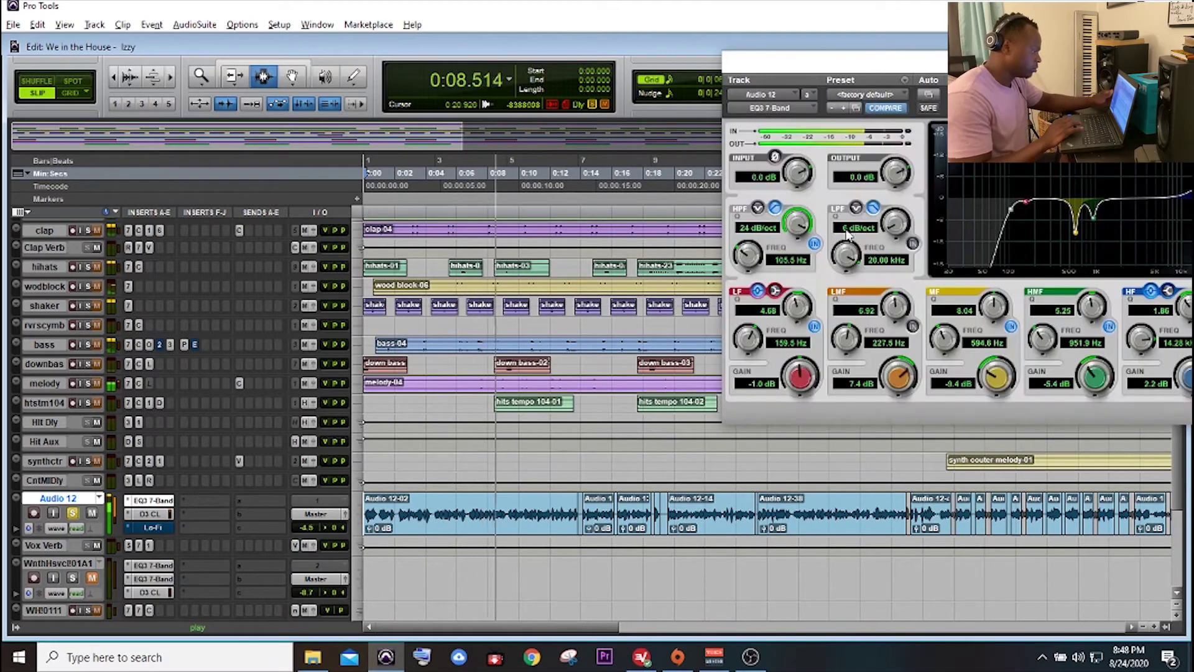
drag(945, 66, 733, 54)
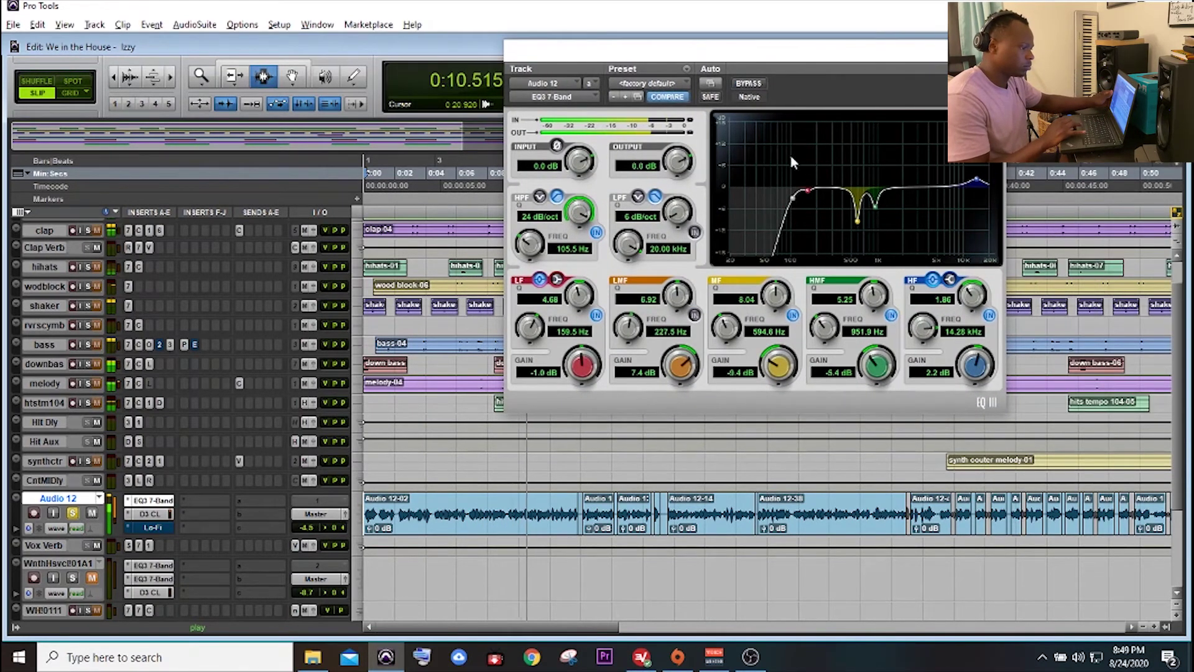
click(152, 511)
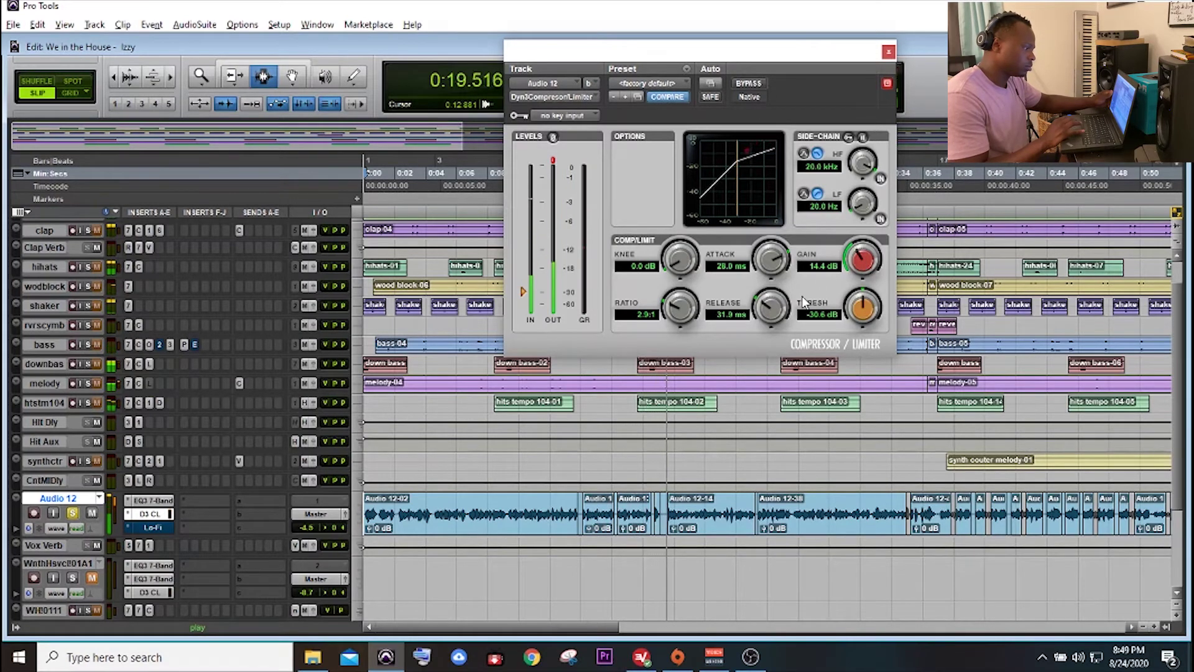
Step: Audition the Lo-Fi insert on the Audio 12 track with its bypass switched off, restoring the bypass and stopping playback at the end
key(space)
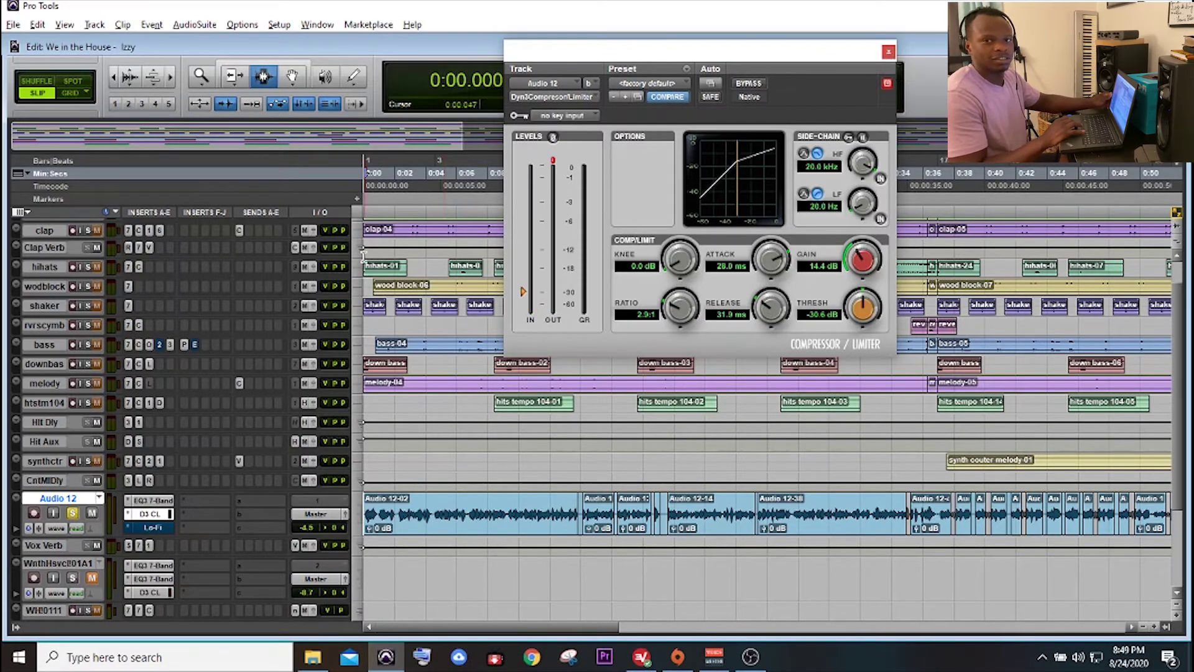
click(155, 529)
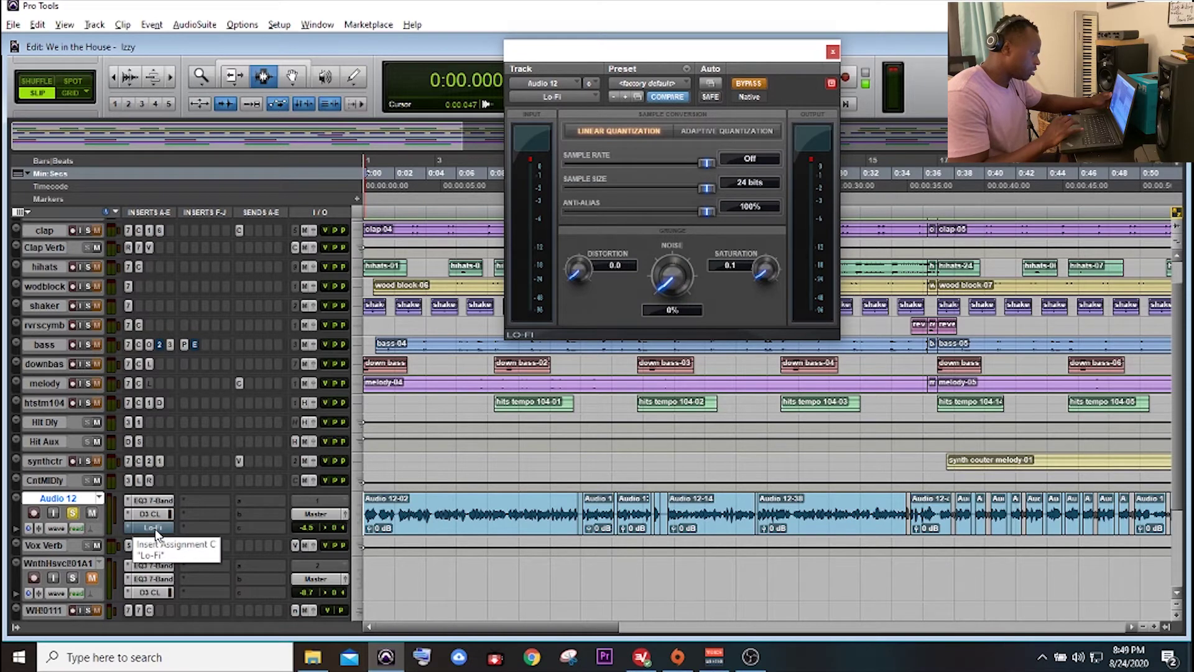
key(space)
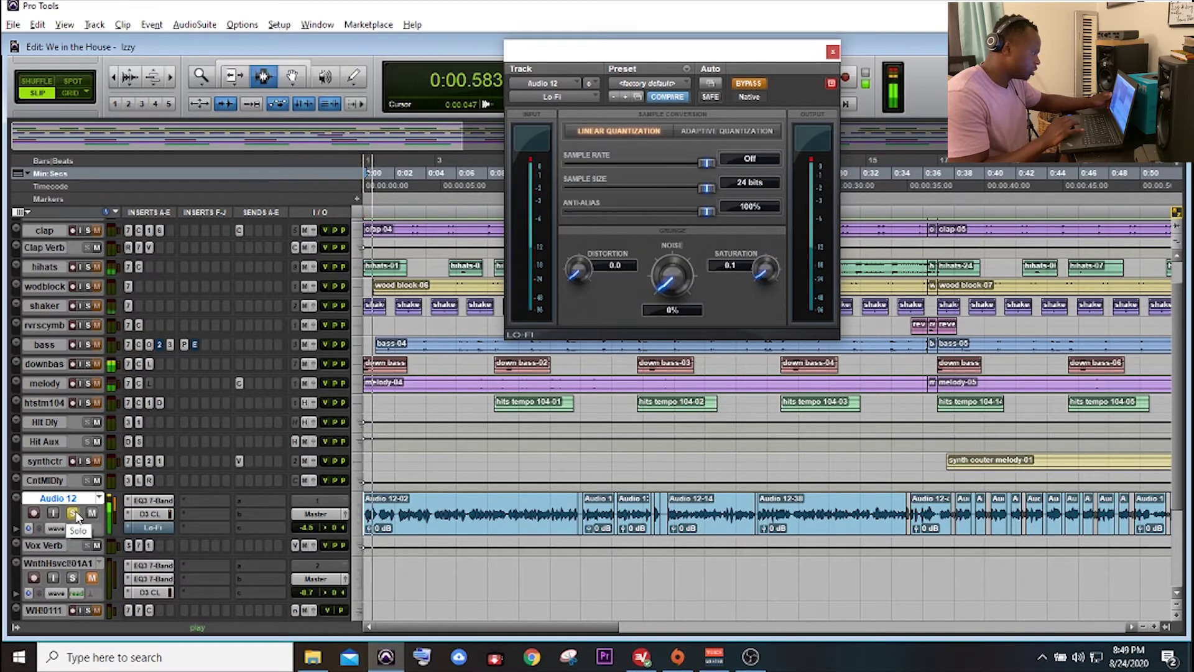
click(752, 84)
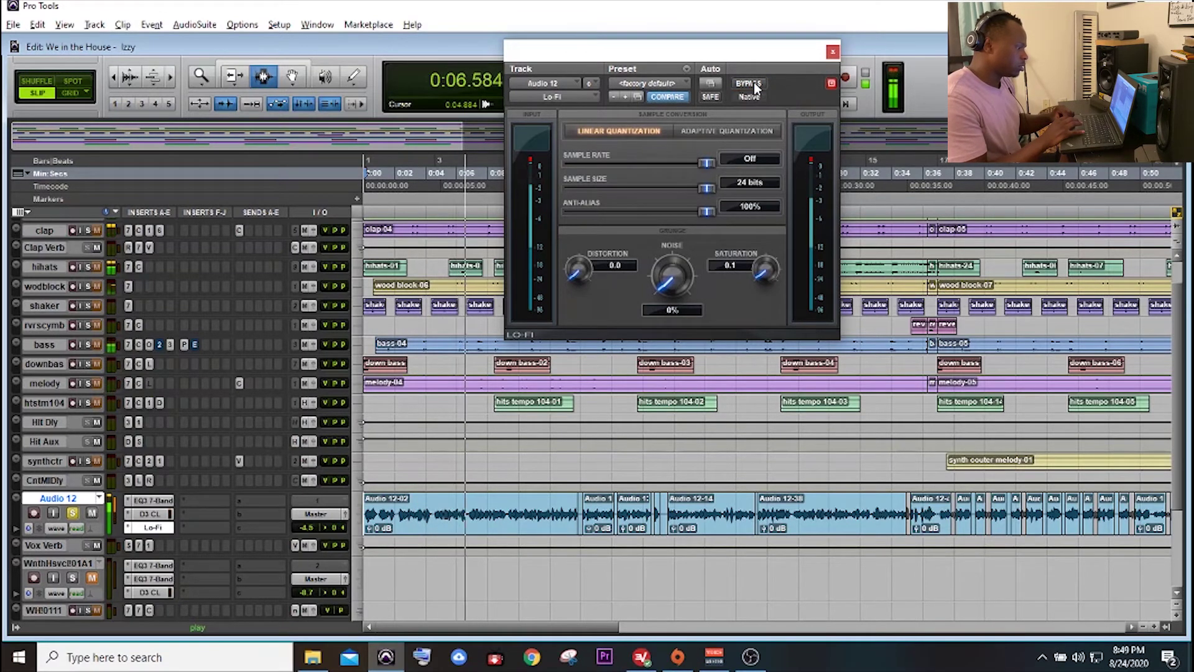
click(752, 84)
key(space)
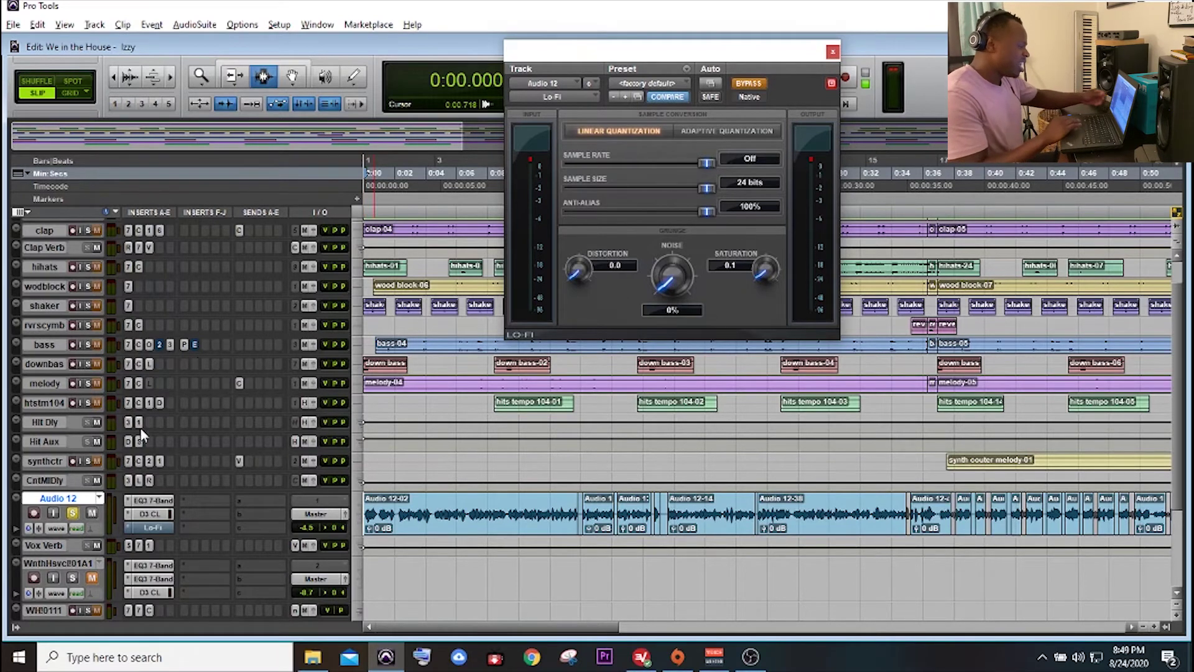
Step: Clear the solo on the Audio 12 track and play the full mix from about 0:31, stopping past the synth counter melody's entry
click(76, 515)
scroll(76, 521, down, 1)
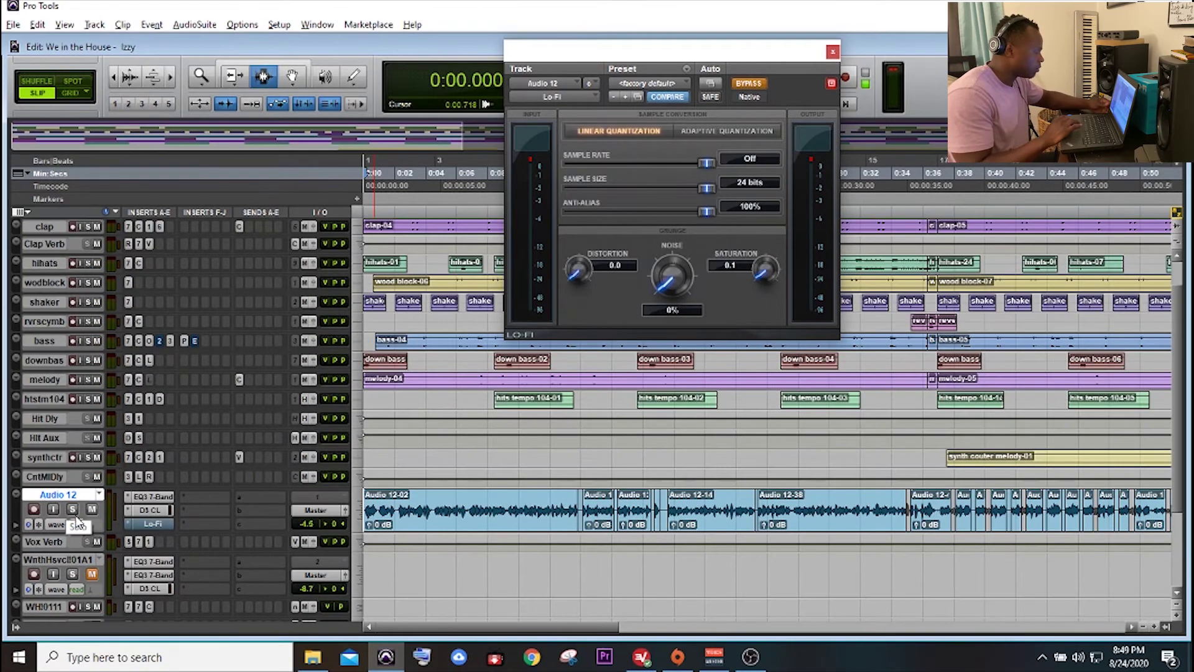
key(p)
key(space)
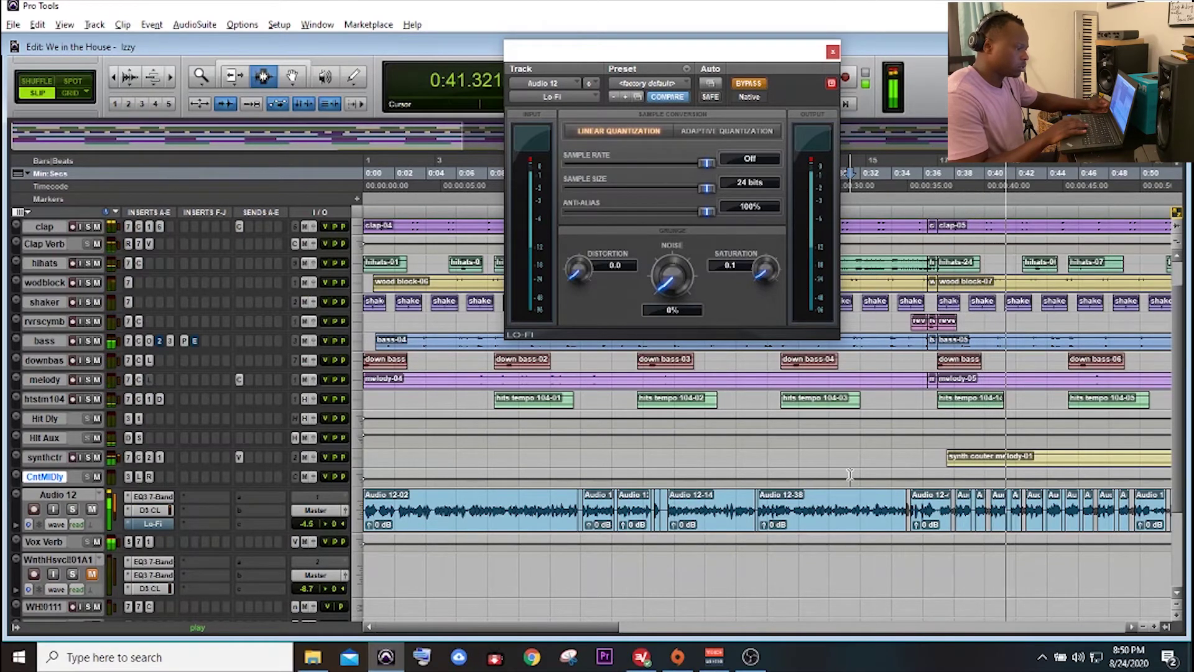
key(space)
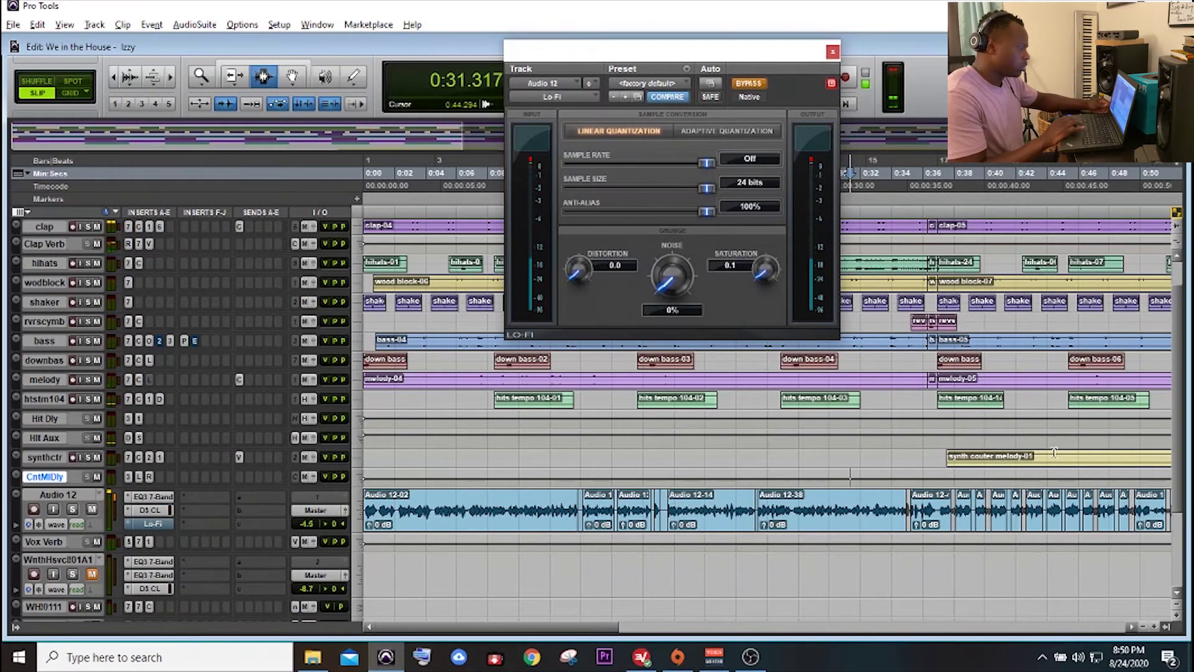
Step: Solo the synthctr and melody tracks together and play them from 0:31.317
click(89, 457)
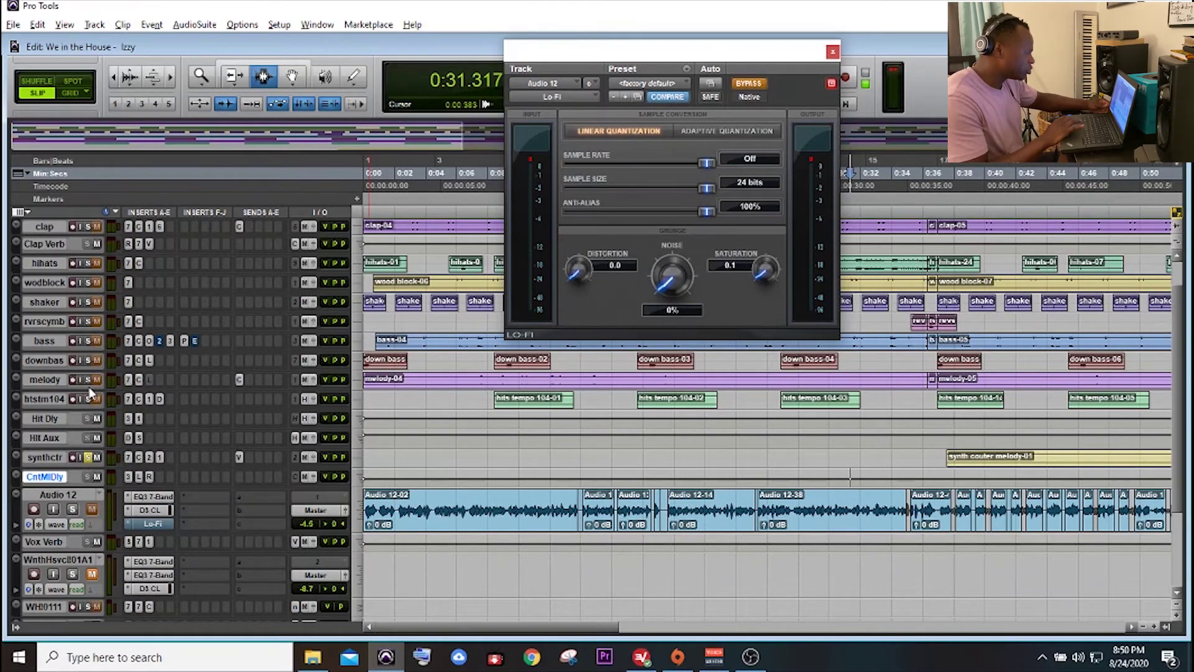
key(space)
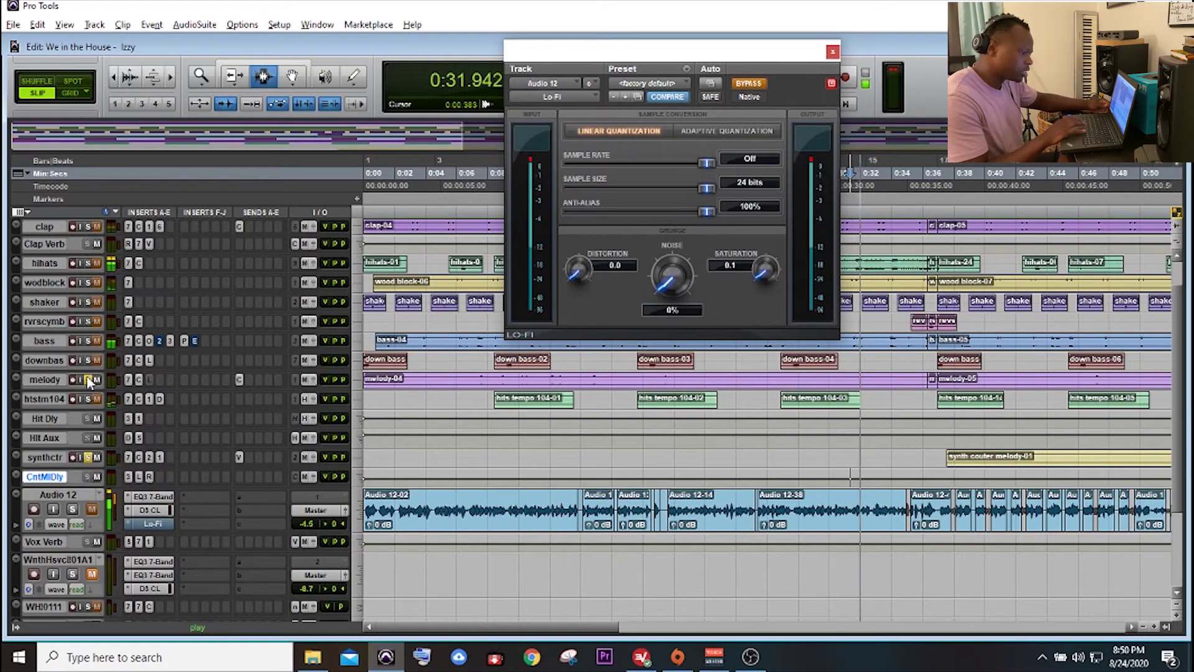
click(88, 380)
key(space)
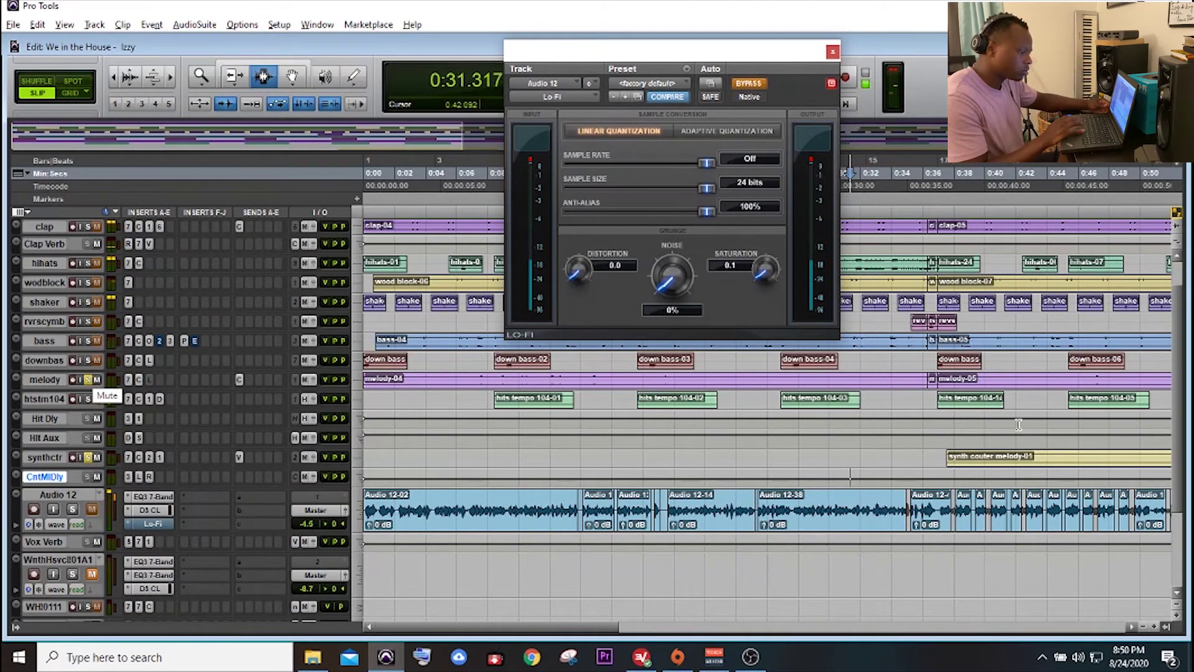
Step: Play the soloed melody and synthctr tracks from 0:42.187, stop playback and clear both solos
click(1020, 424)
key(space)
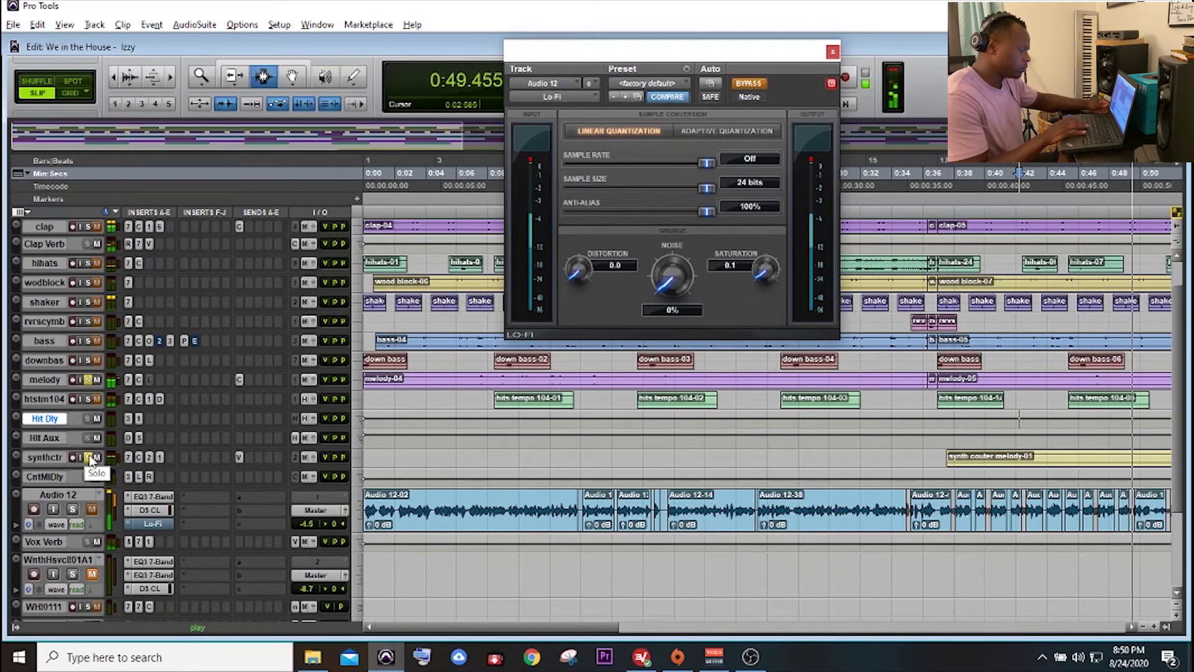
key(space)
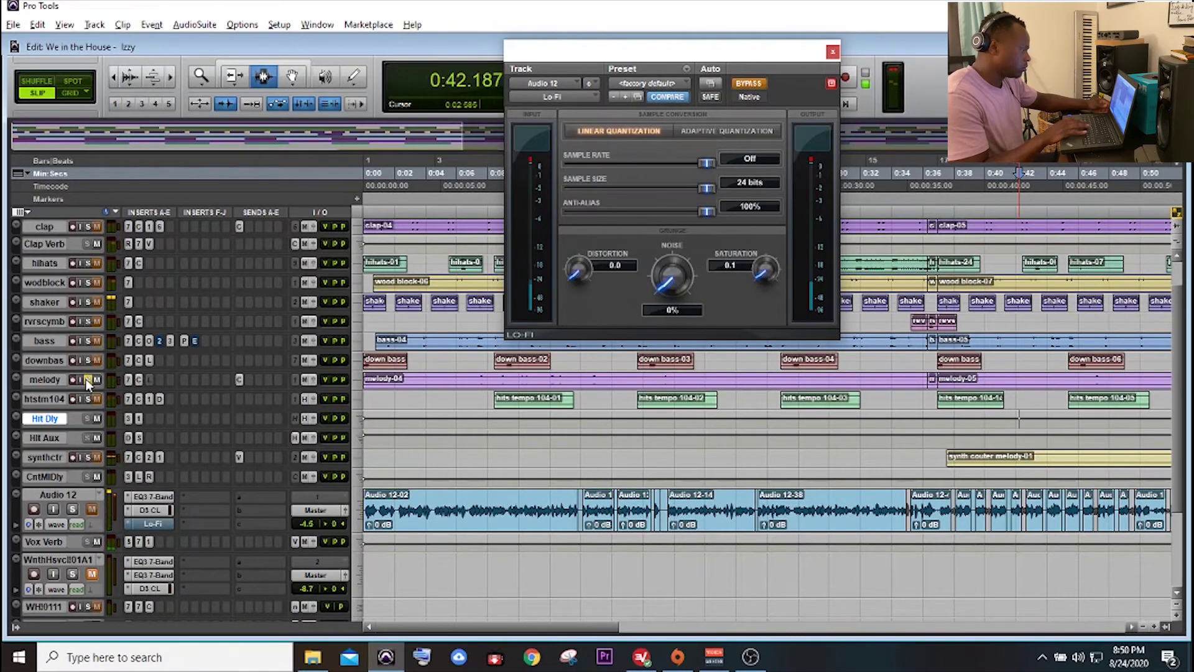
click(88, 379)
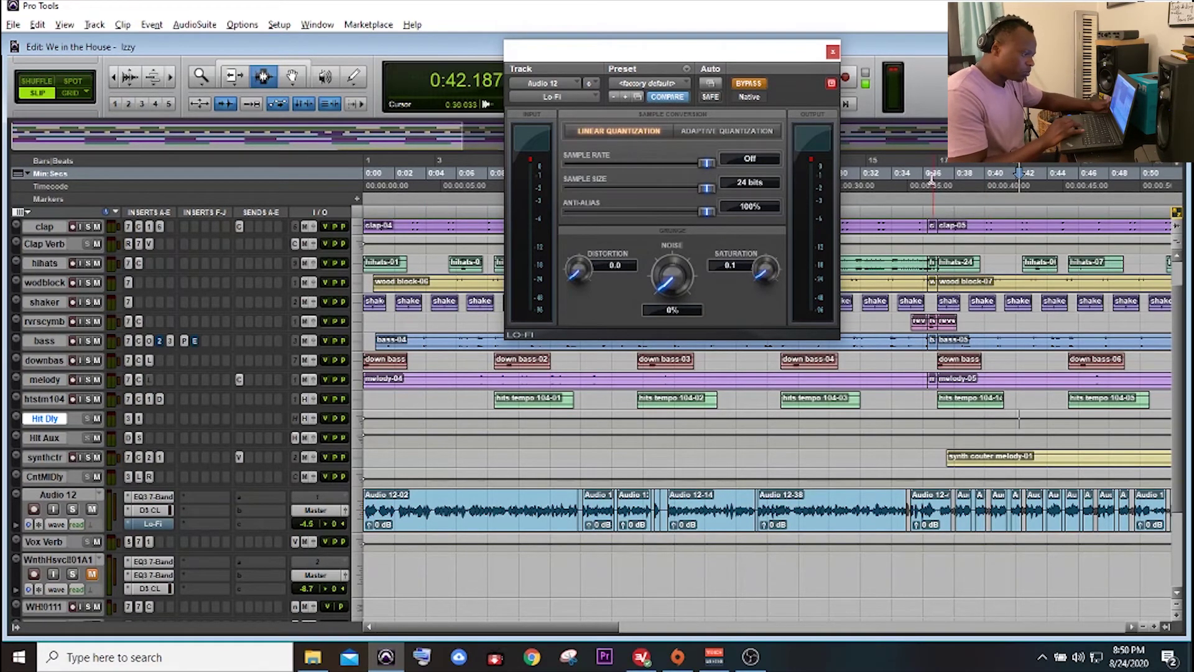
Step: Place the playback position at 0:36.393 on the hihats track and examine the VSPD transition clips there with the Lo-Fi window closed
click(930, 261)
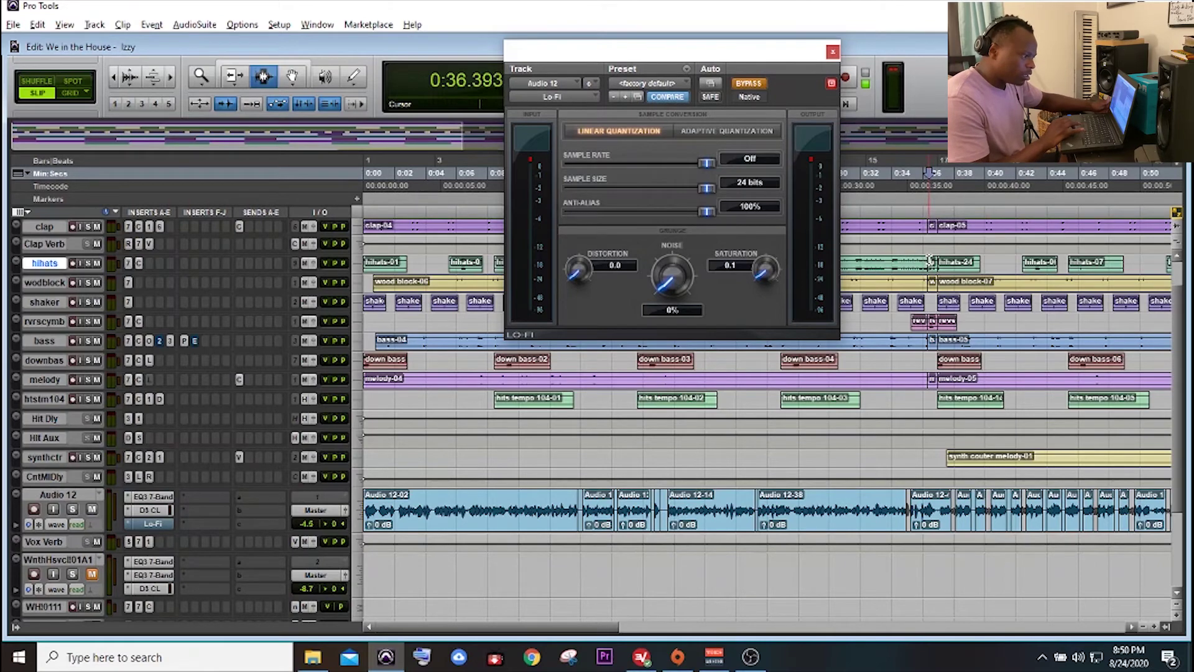
key(ctrl+])
key(ctrl+])
key(ctrl+])
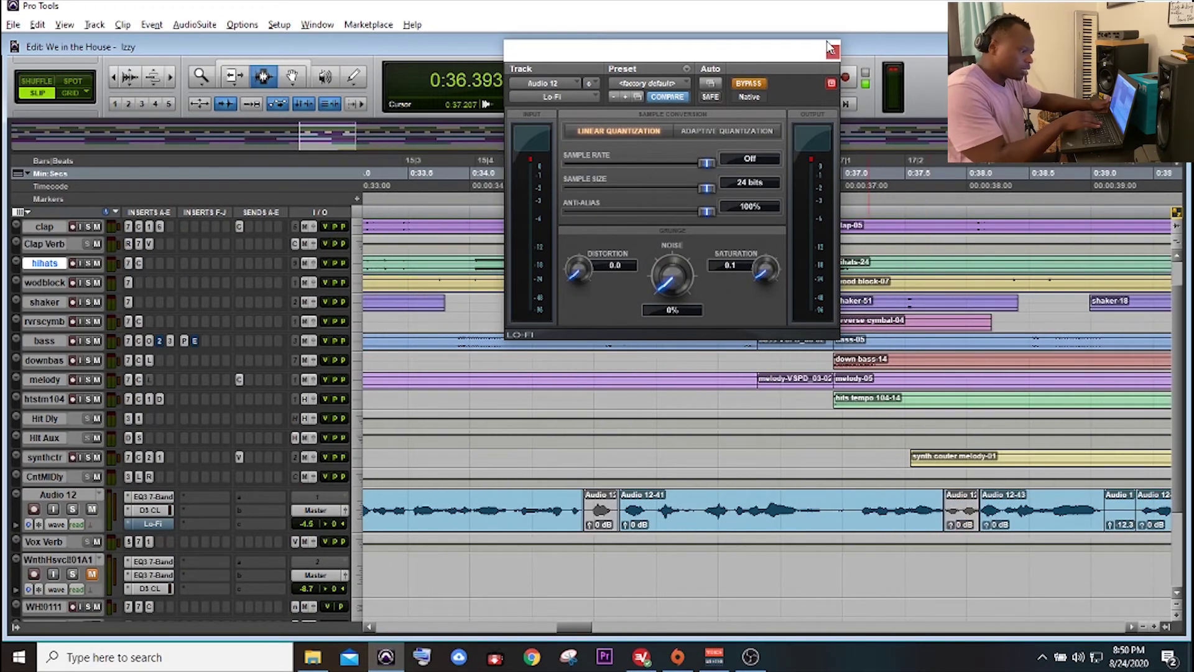
click(832, 49)
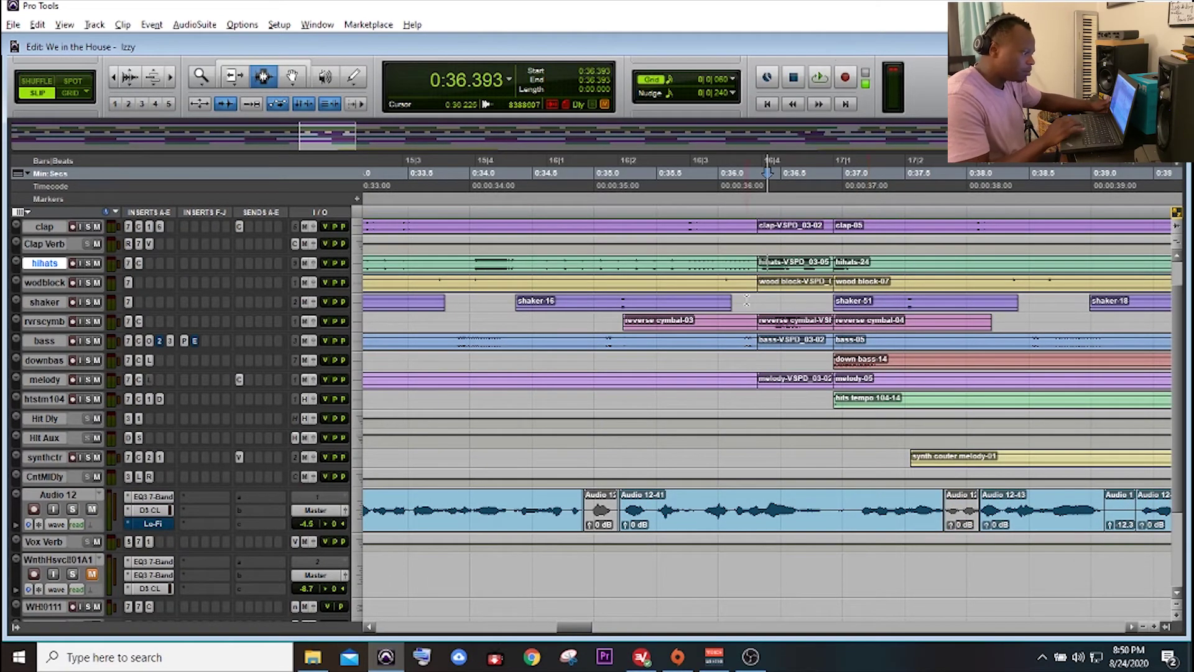
scroll(746, 301, up, 2)
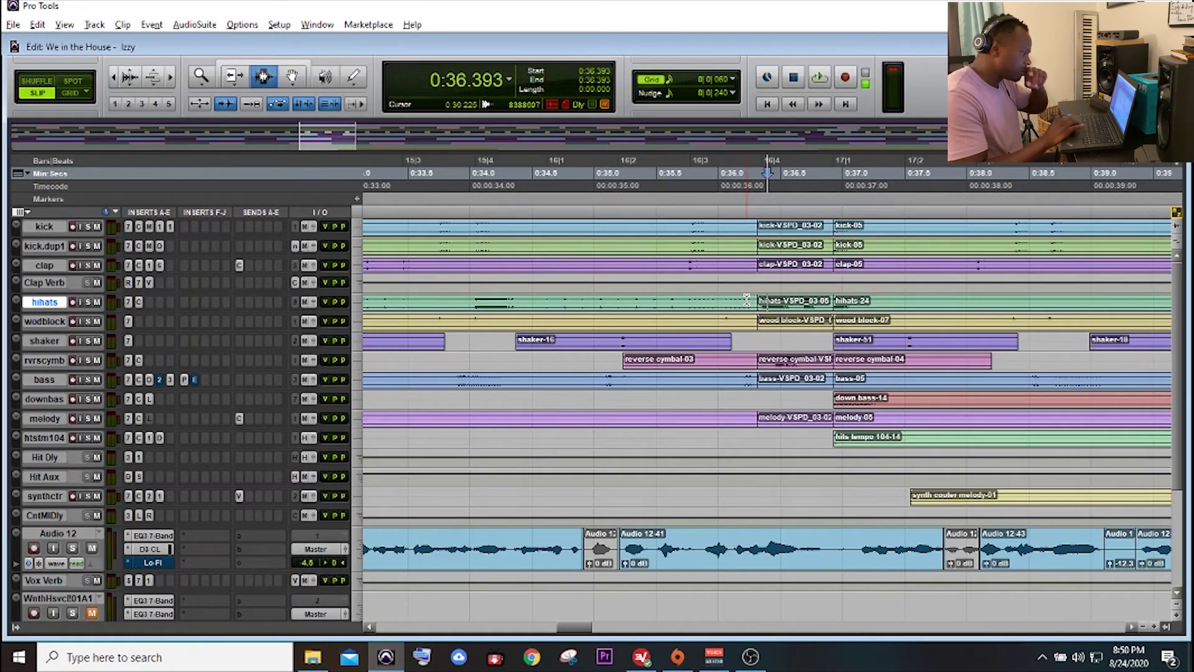
key(ctrl+[)
key(ctrl+[)
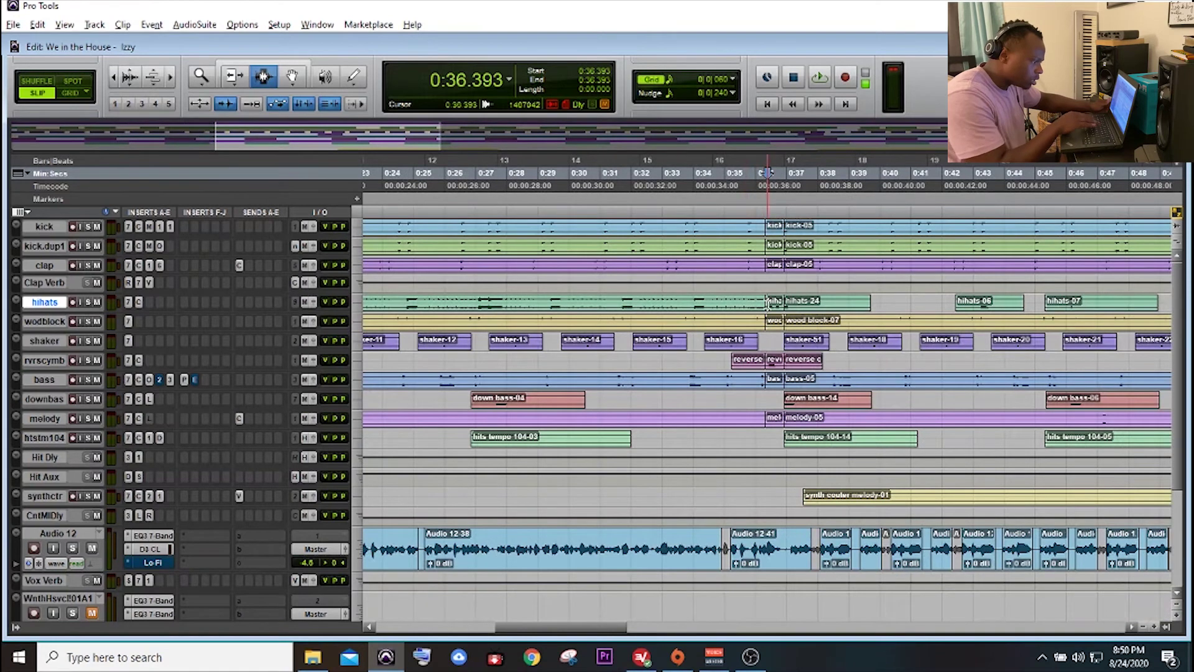
Step: Play the transition from 0:36.393 in the full mix and with the kick track soloed, clearing the kick solo at the end
key(space)
key(space)
key(space)
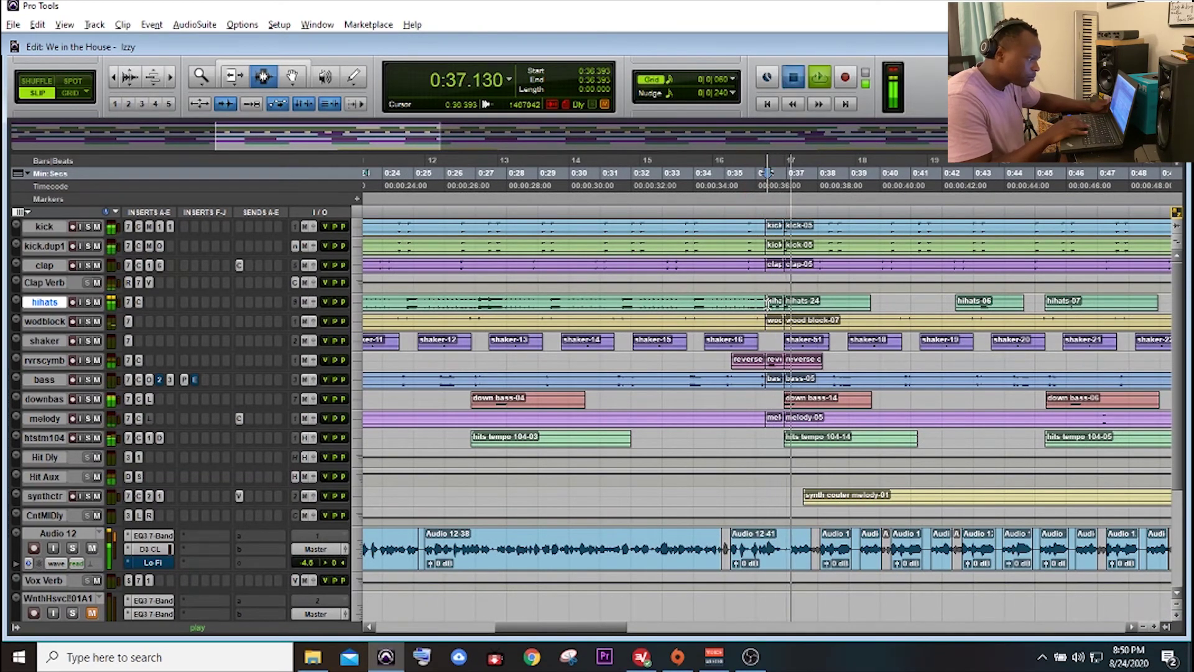
key(space)
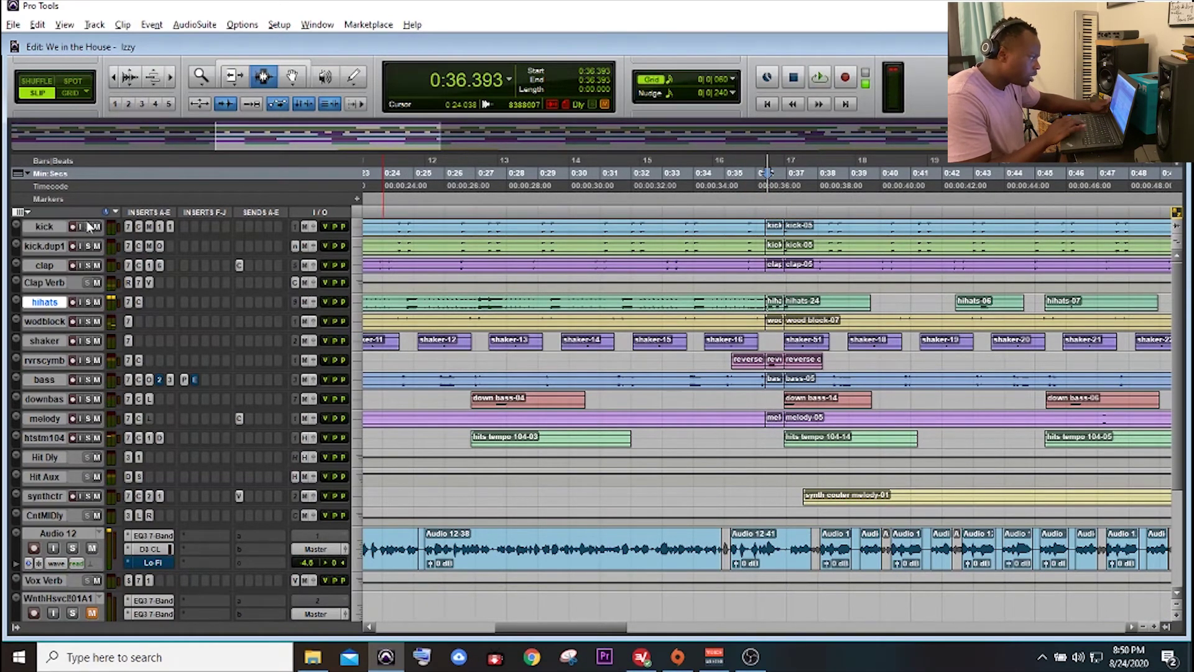
key(space)
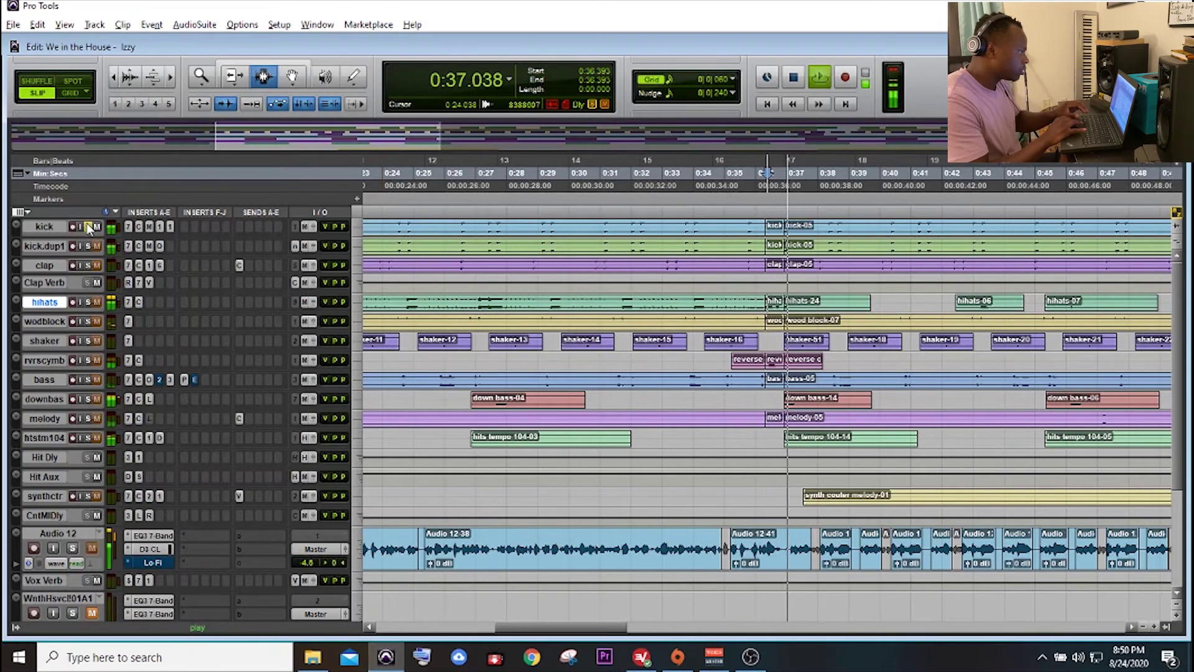
key(space)
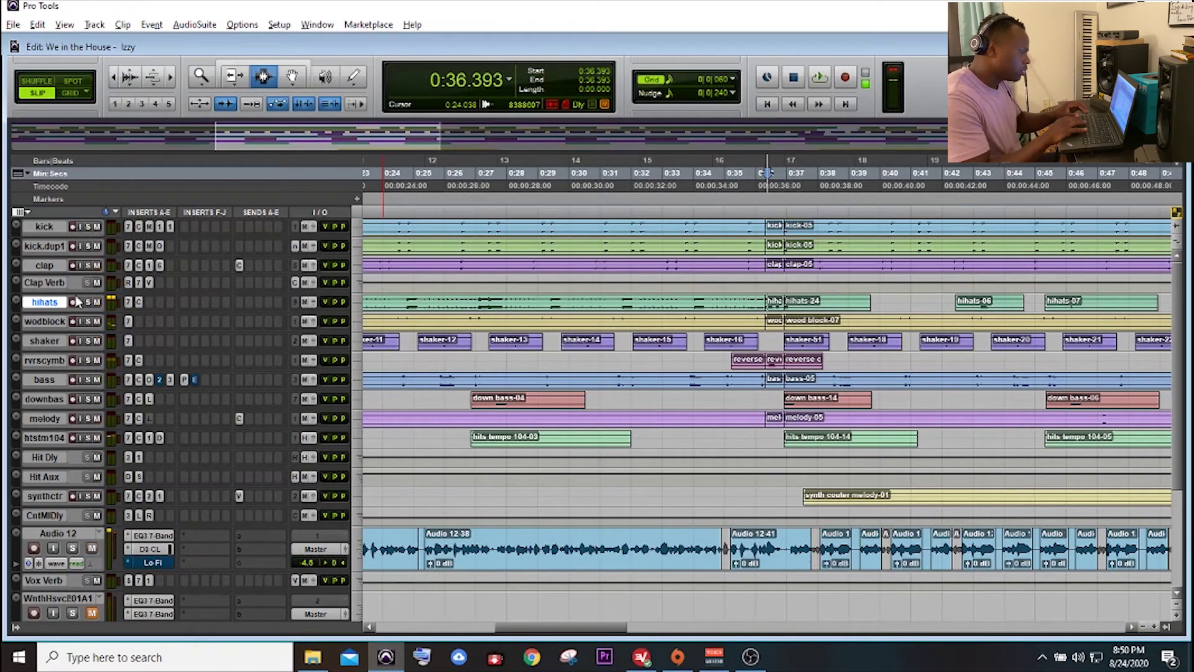
Step: Solo the bass track and play the transition from 0:36.393
click(88, 379)
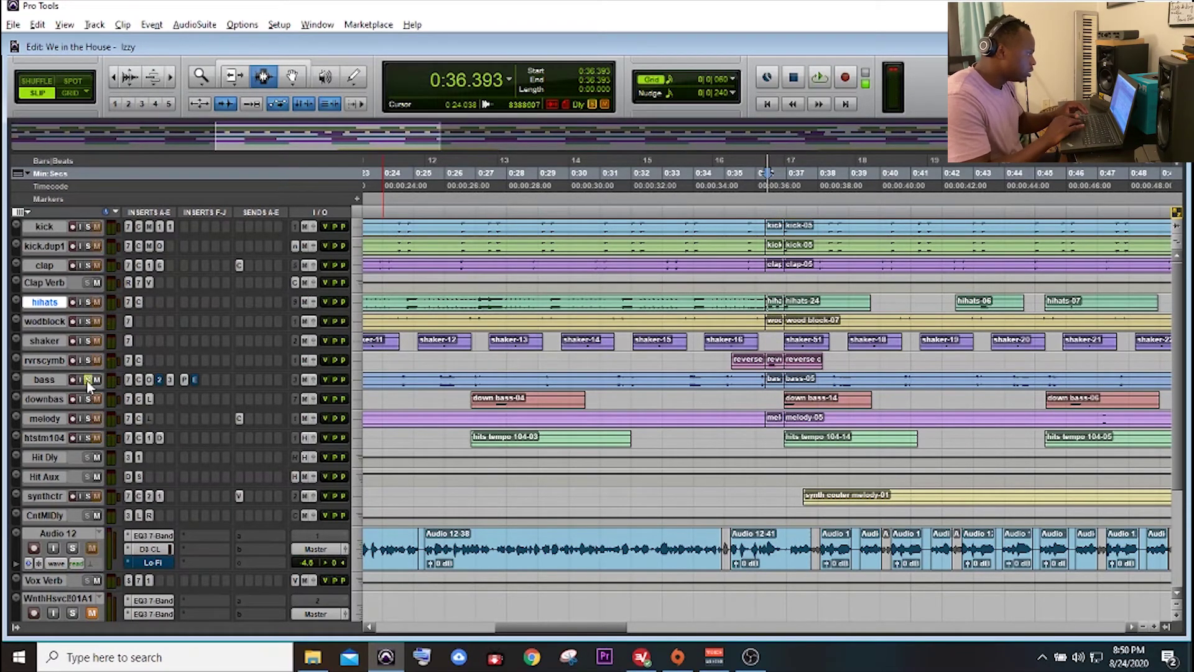
key(space)
key(space)
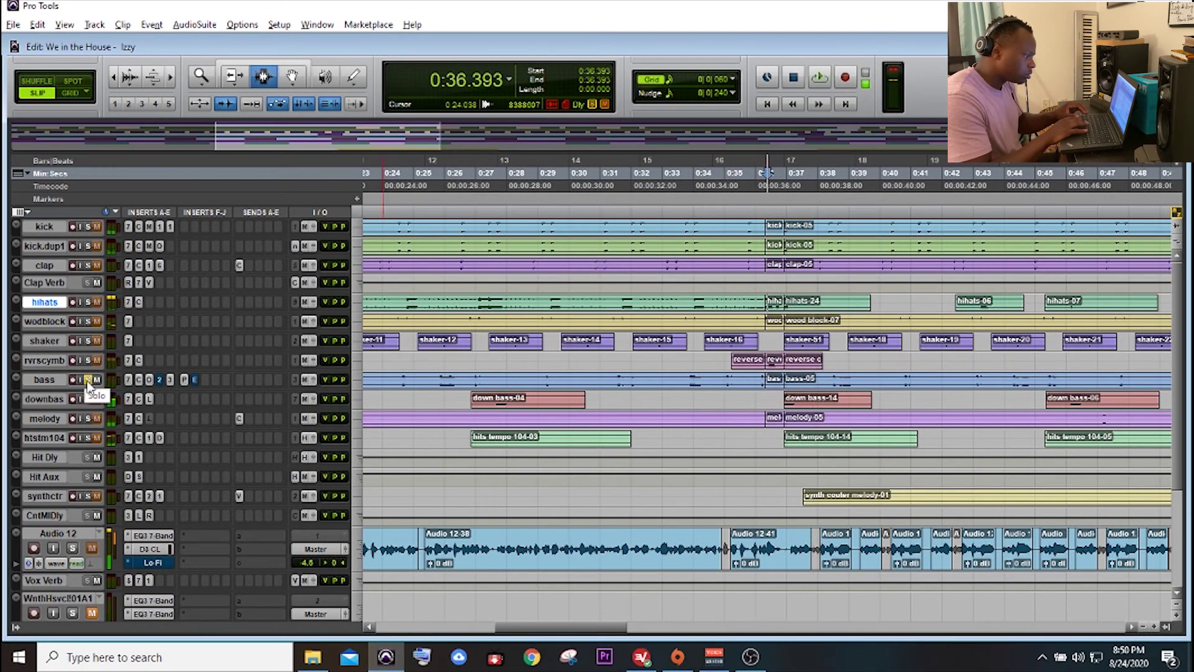
Step: Select the bass-VSPD_03-02 clip, examine its enlarged waveform during playback, and restore the overview with playback stopped
click(774, 367)
double_click(774, 368)
key(space)
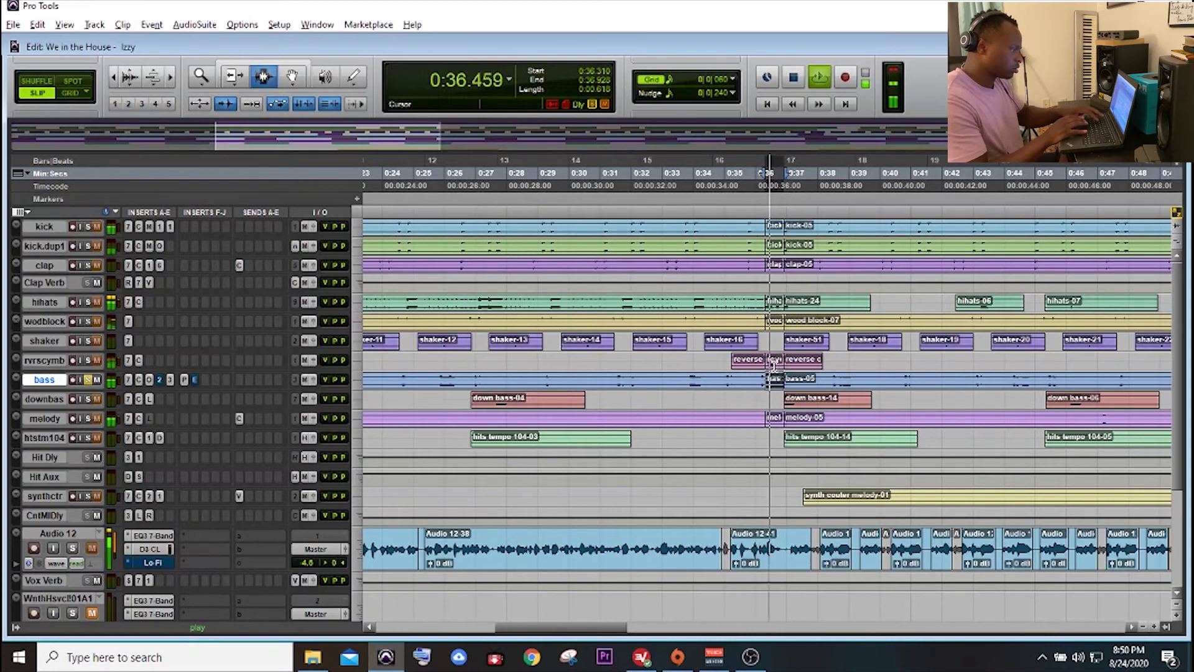
key(e)
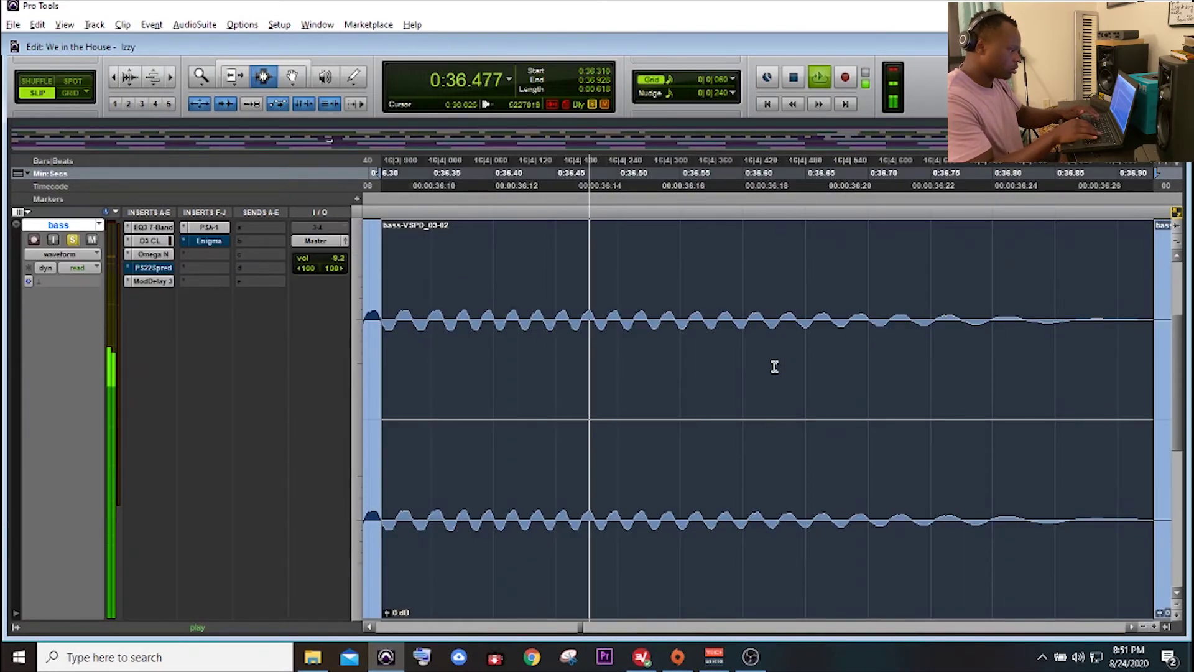
key(e)
key(space)
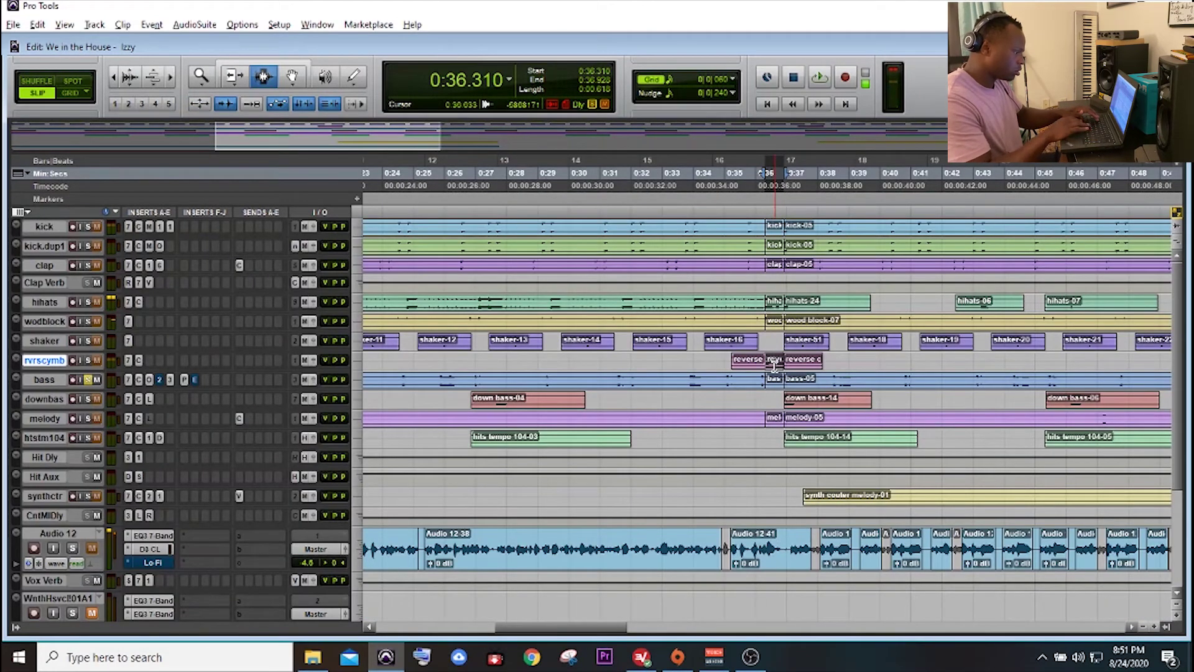
Step: Move the selected time range down to the downbas and melody tracks, soloing each in turn alongside the bass during playback
key(semicolon)
key(semicolon)
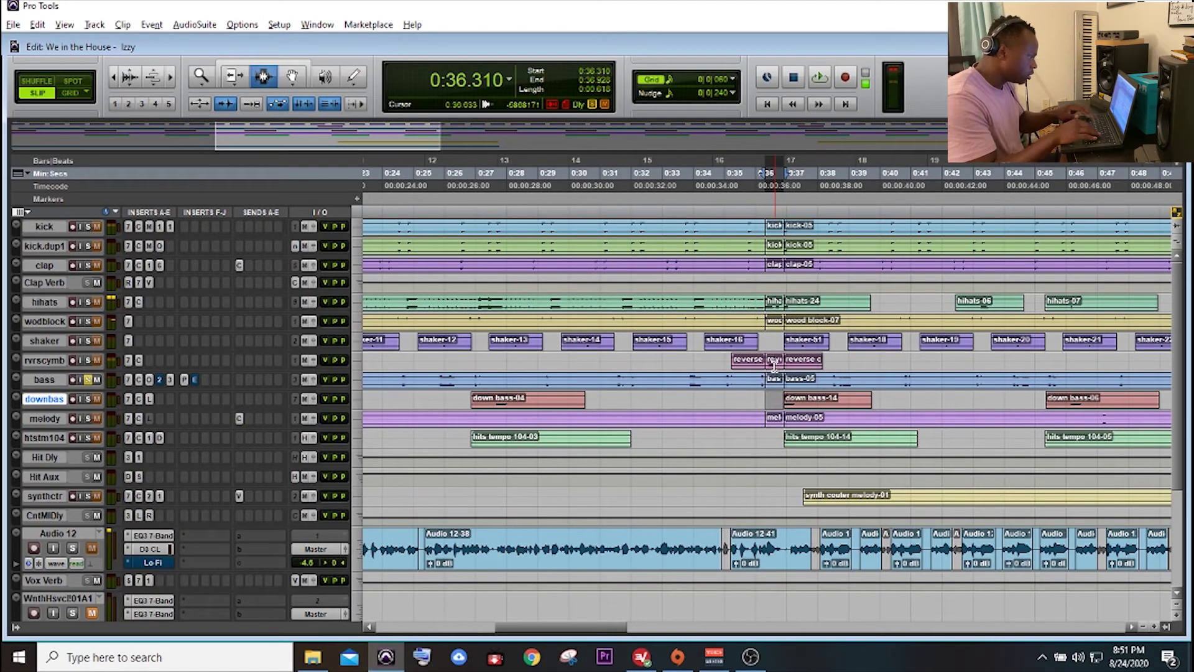
key(space)
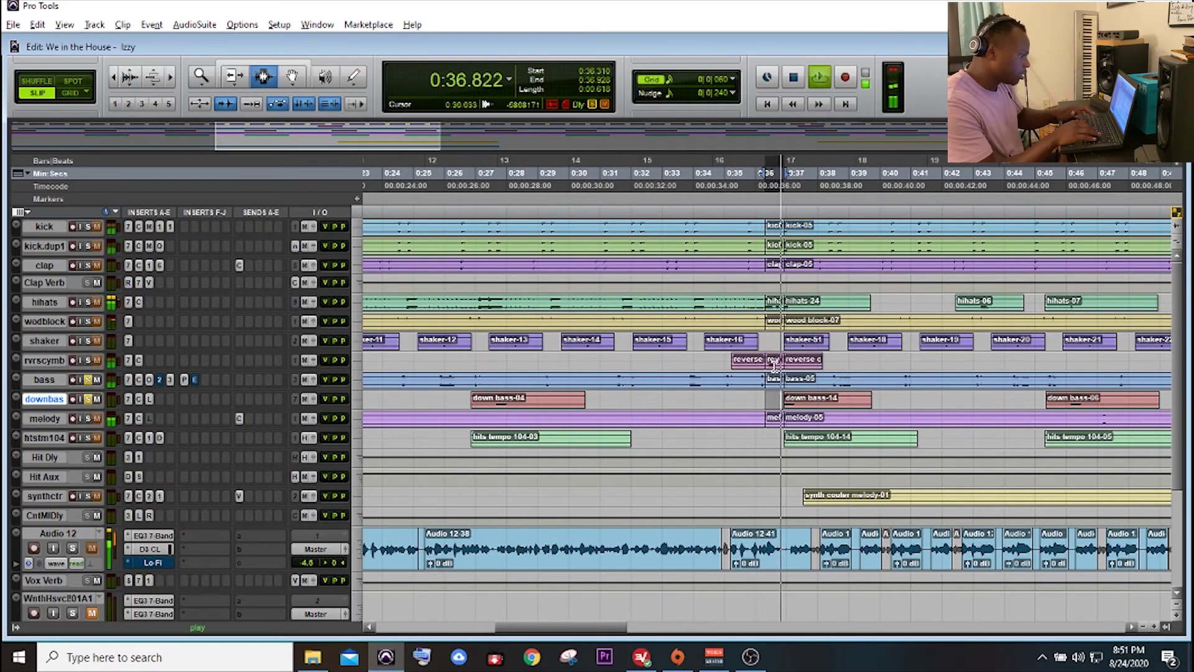
key(semicolon)
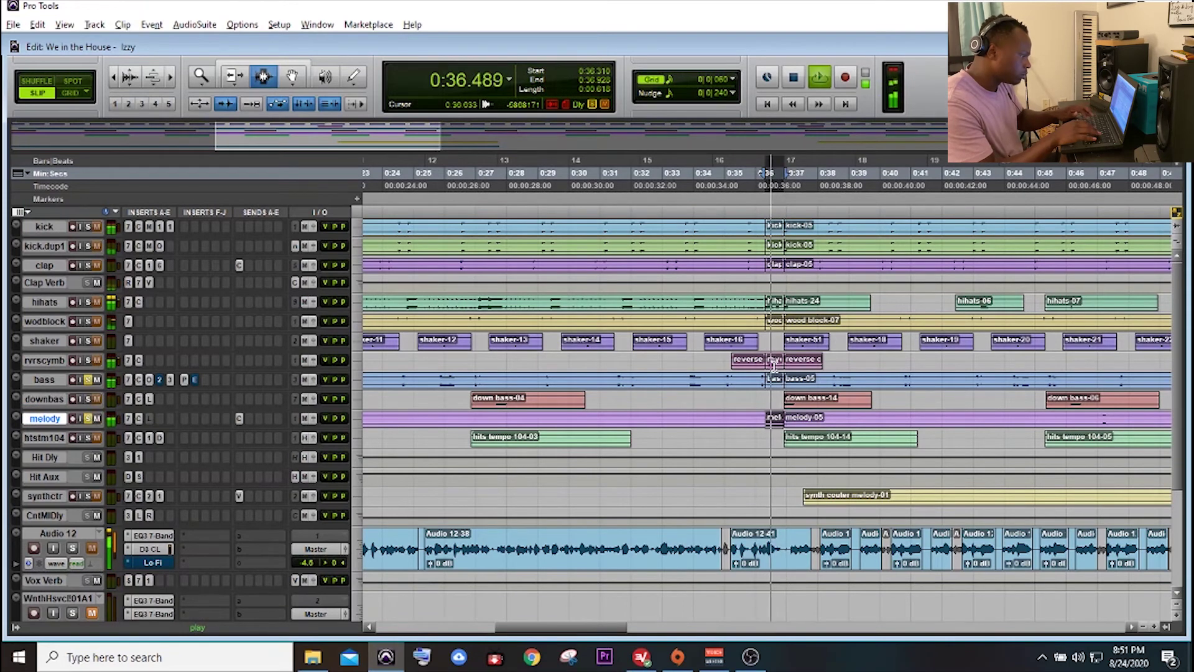
key(space)
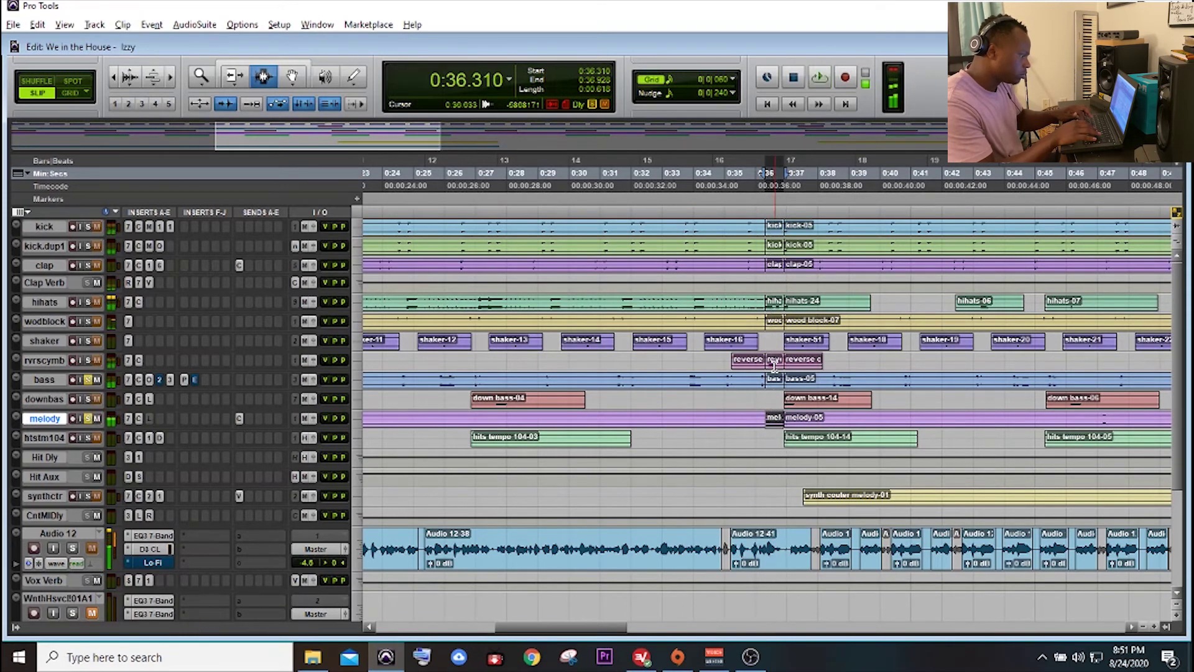
Step: Clear the remaining solos and play the full mix from 0:36.034 with the playback position placed on the downbas track
key(p)
key(p)
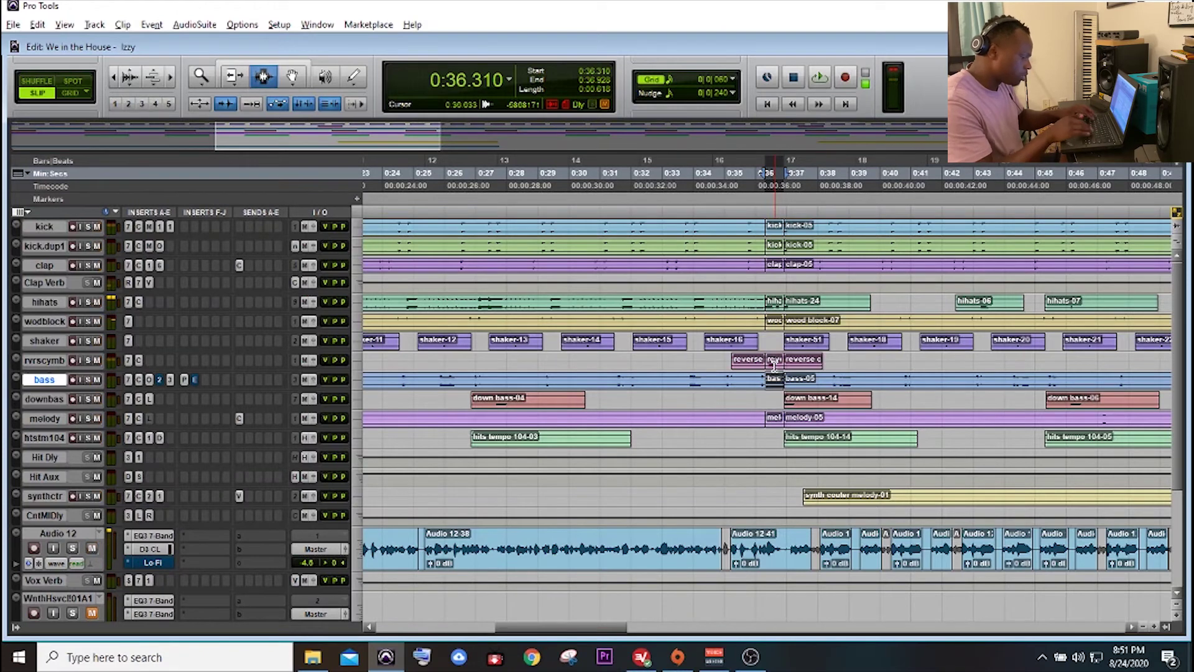
click(758, 399)
key(space)
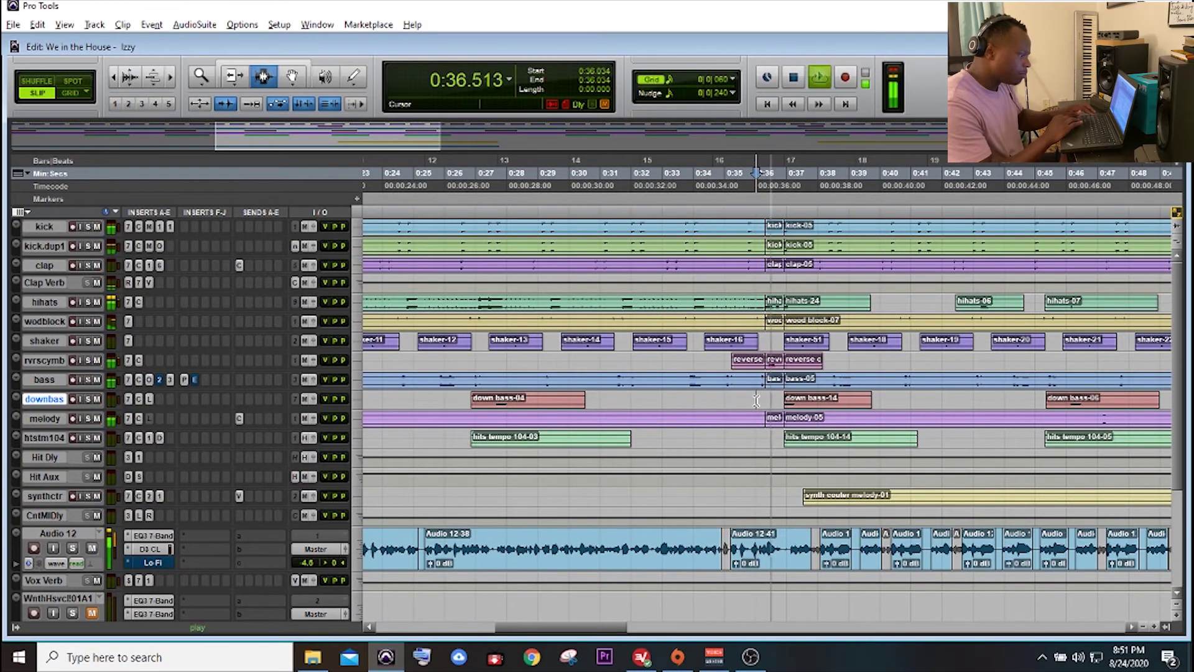
key(space)
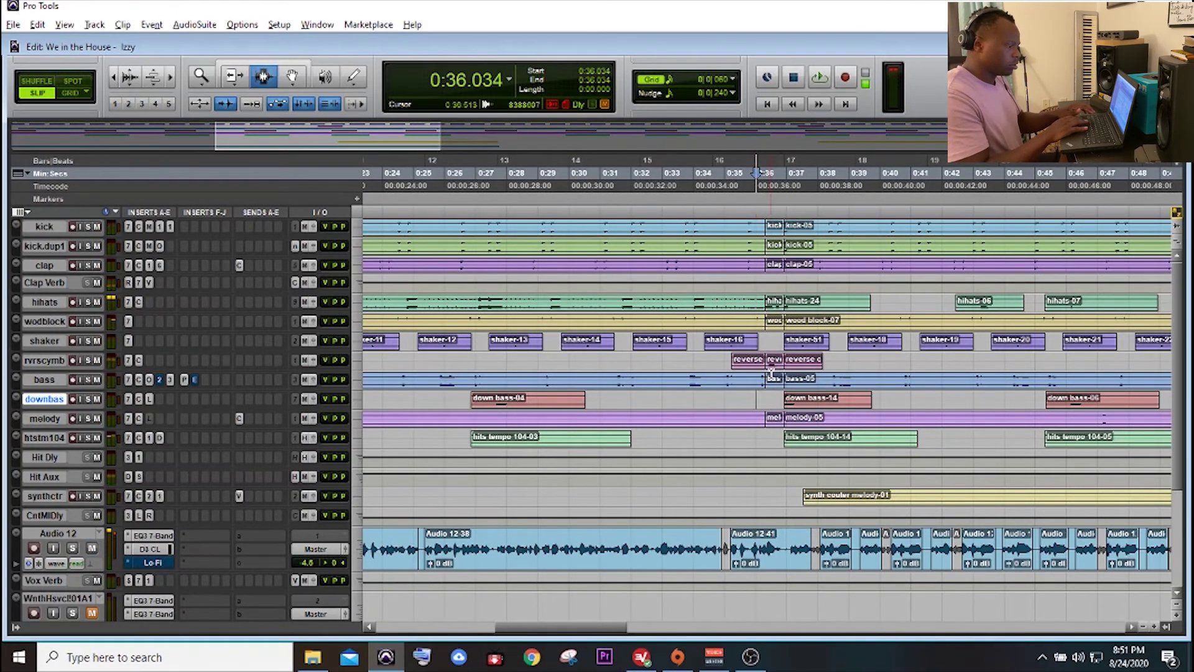
Step: Play the full mix from 0:55.356 with the edit selection moved down to the We in the House vocals track
click(788, 418)
drag(560, 628, 680, 644)
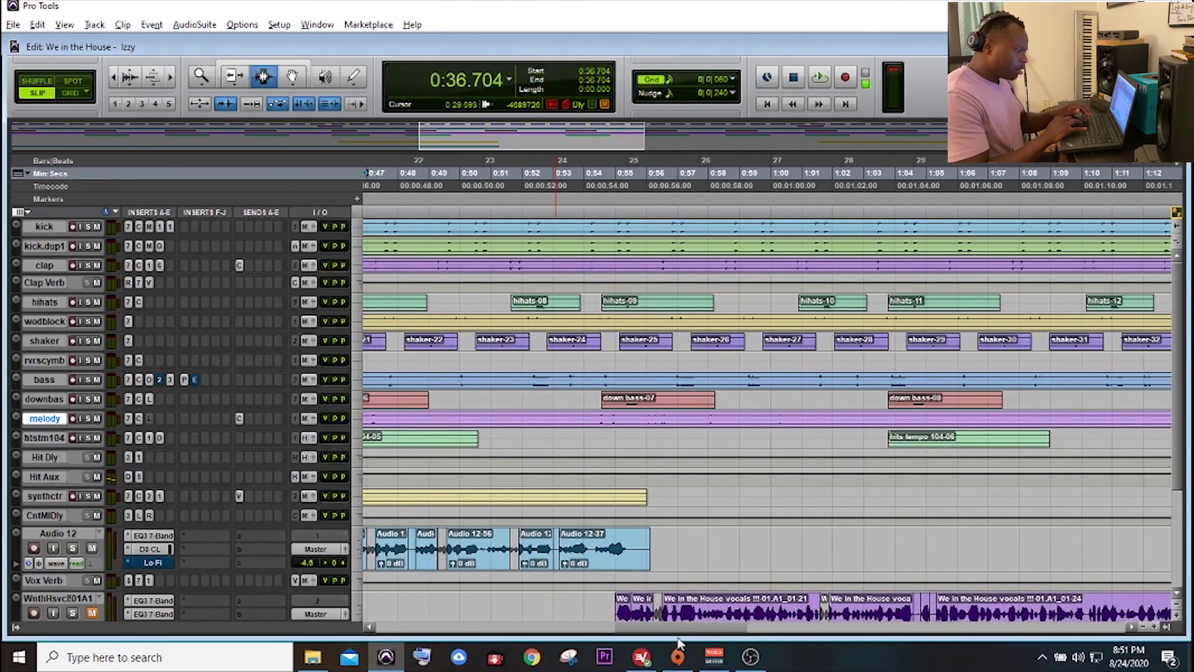
click(626, 443)
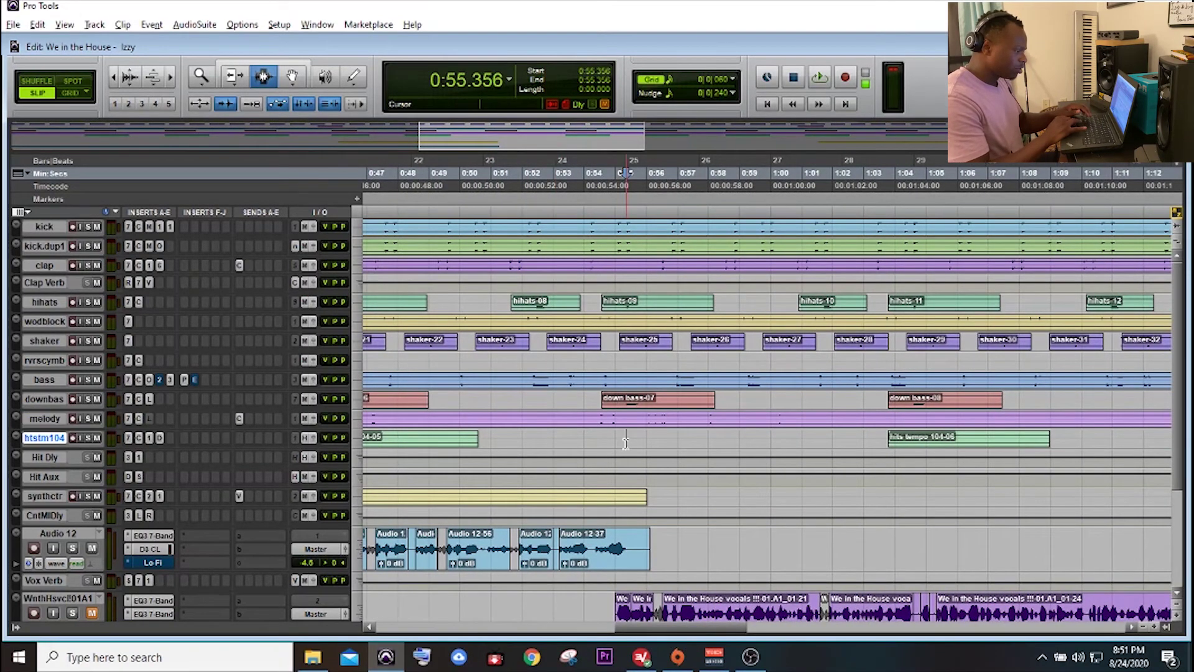
key(semicolon)
key(semicolon)
key(semicolon)
key(semicolon)
key(semicolon)
key(semicolon)
key(semicolon)
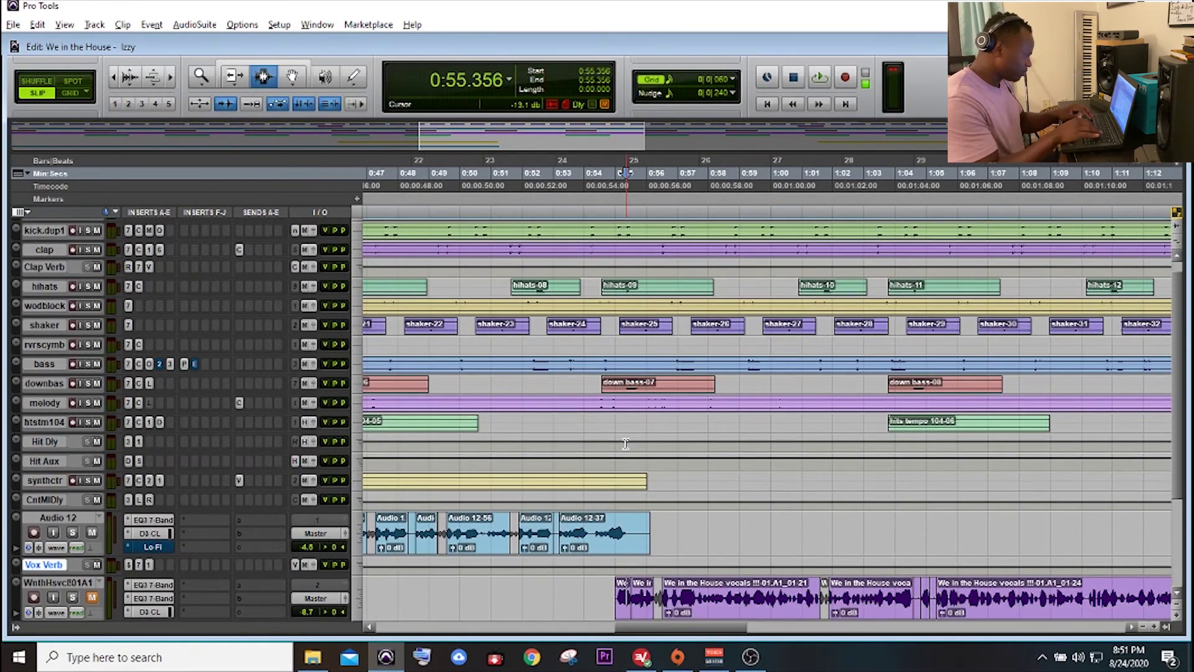
key(space)
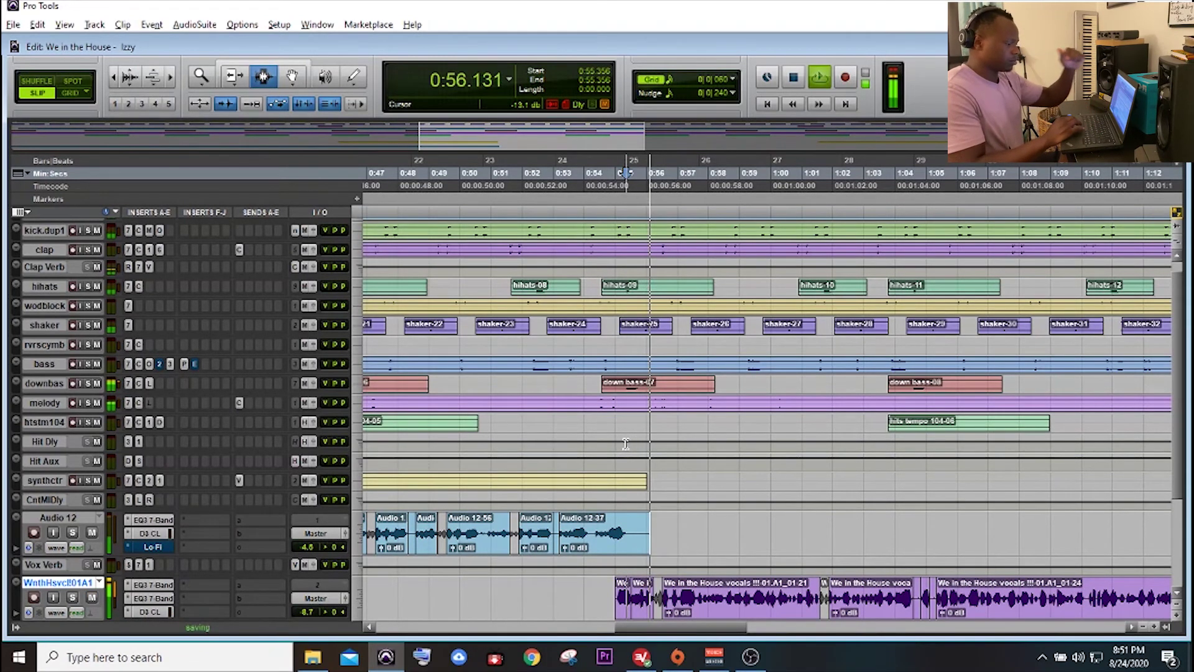
Step: Enlarge the We in the House vocals track, examine its waveform during playback, and stop playback
scroll(765, 576, down, 3)
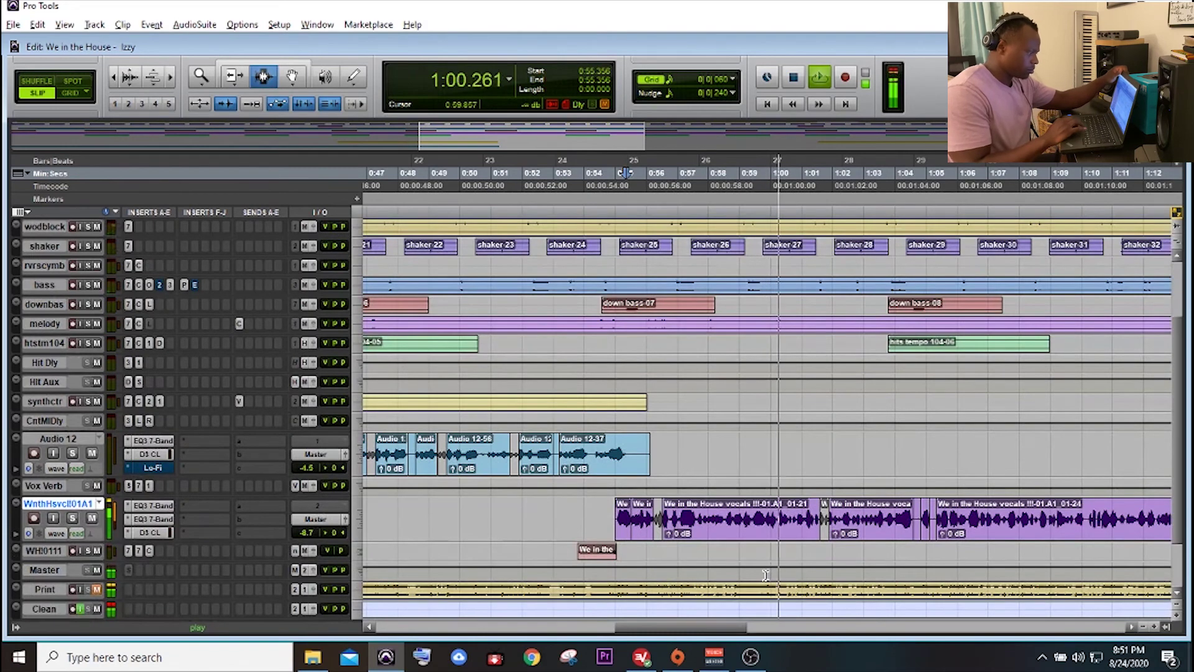
key(e)
key(t)
key(t)
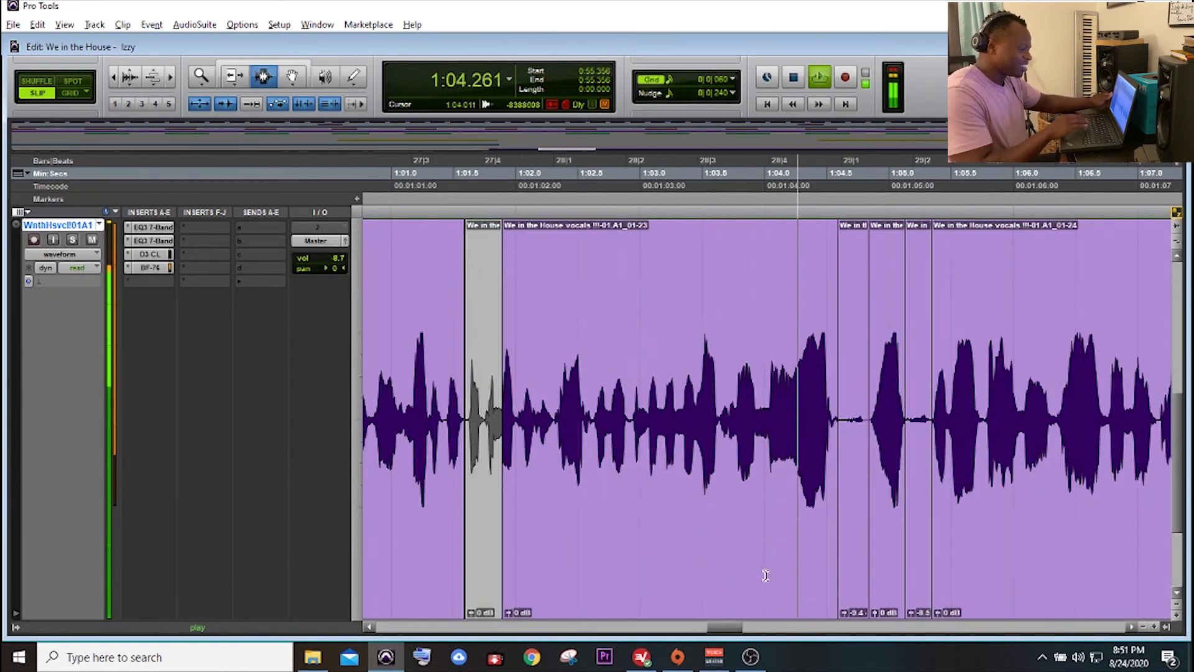
key(space)
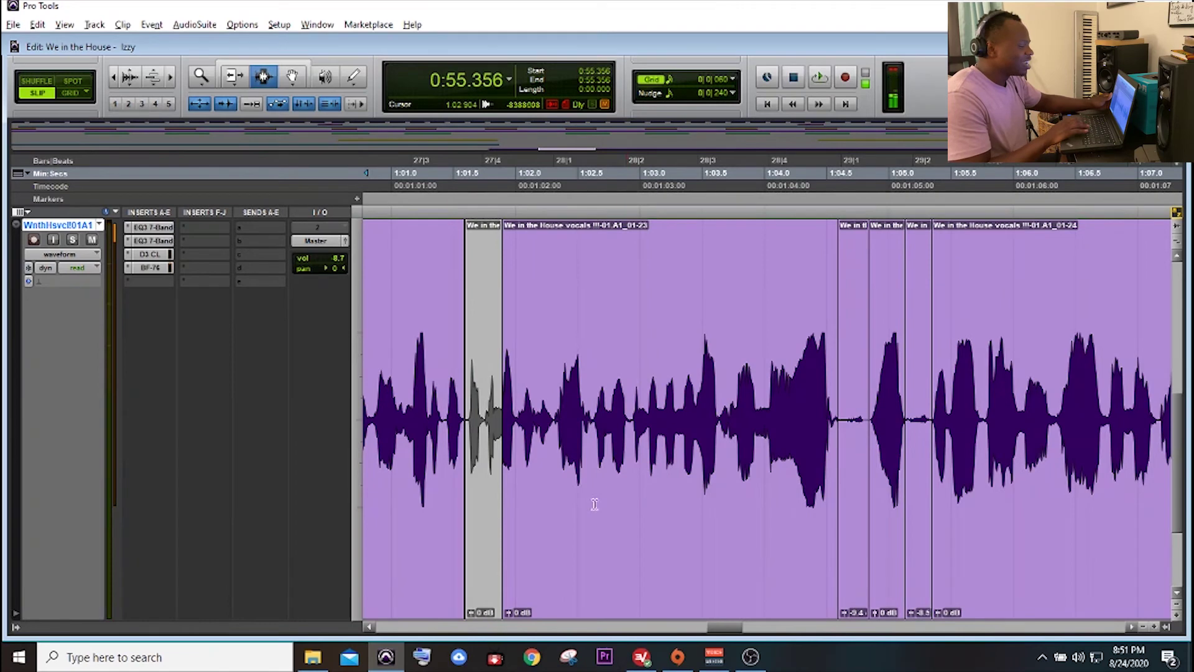
Step: Examine the vocal track's inserts one by one: both EQ3 7-Band equalizers, the Dyn3 Compressor/Limiter and the BF-76
click(139, 229)
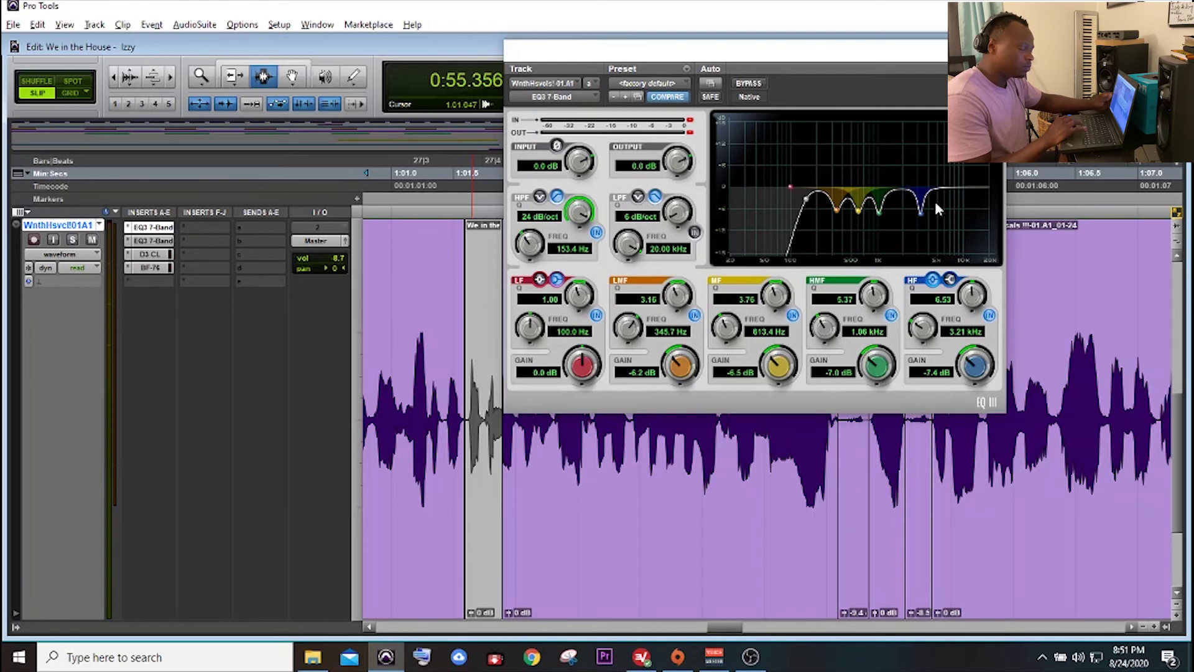
click(139, 241)
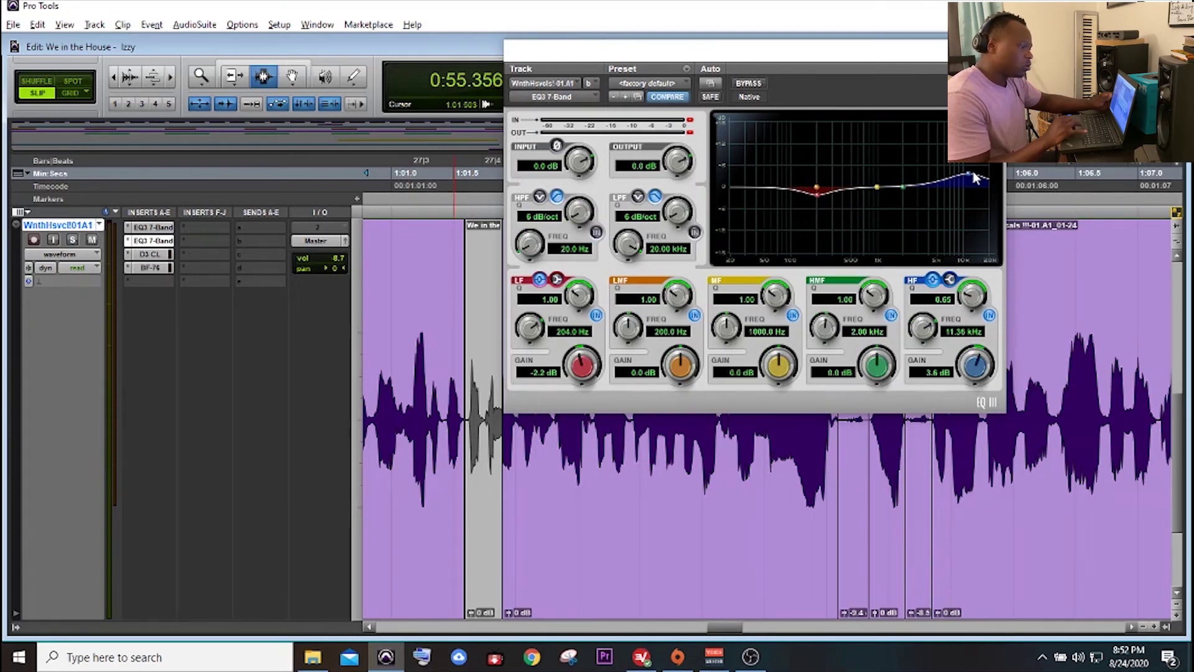
click(155, 255)
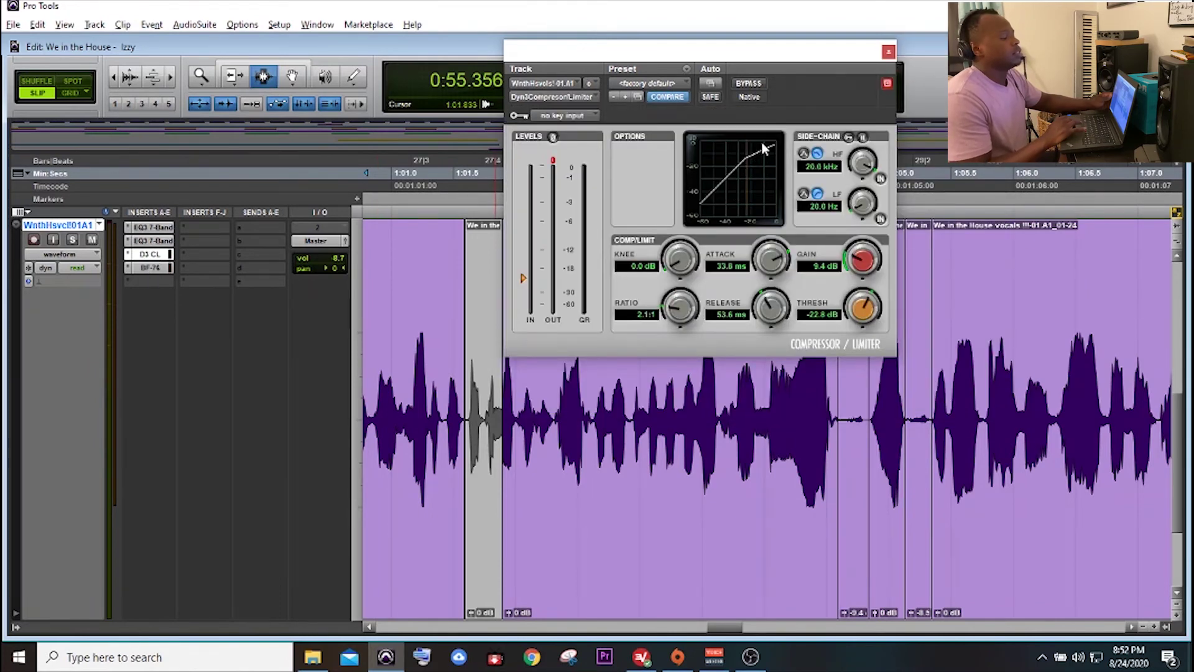
click(171, 268)
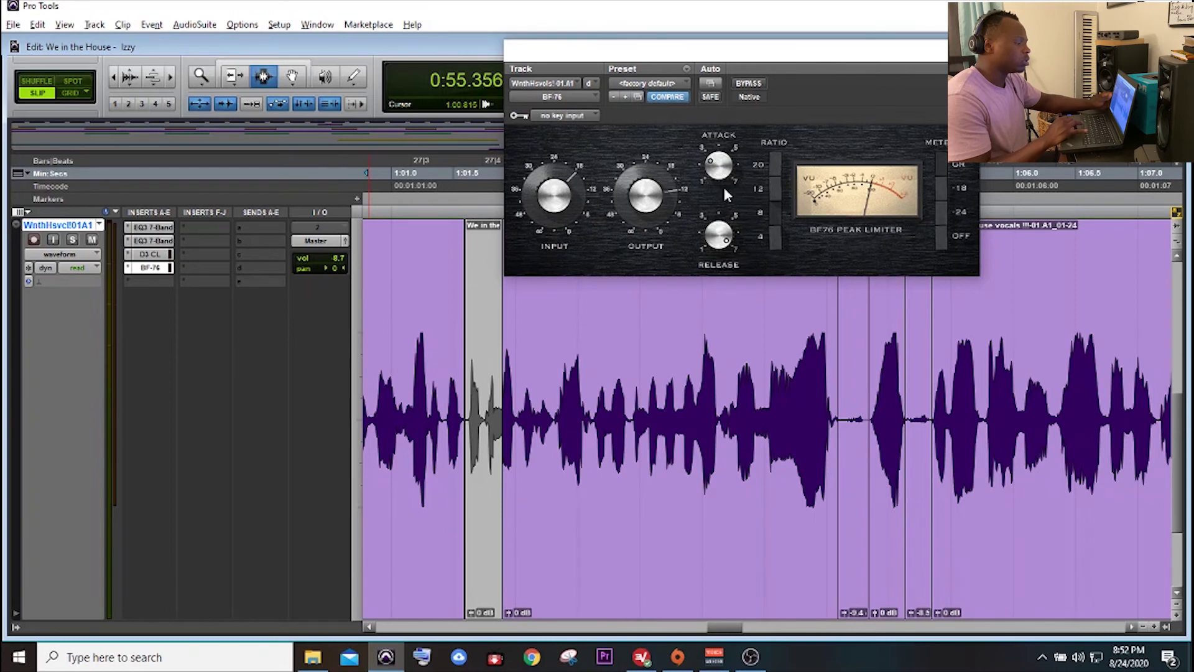
Step: Play the vocals from 0:55.356, toggling the BF-76 bypass to compare the sound, and close the plug-in window
key(space)
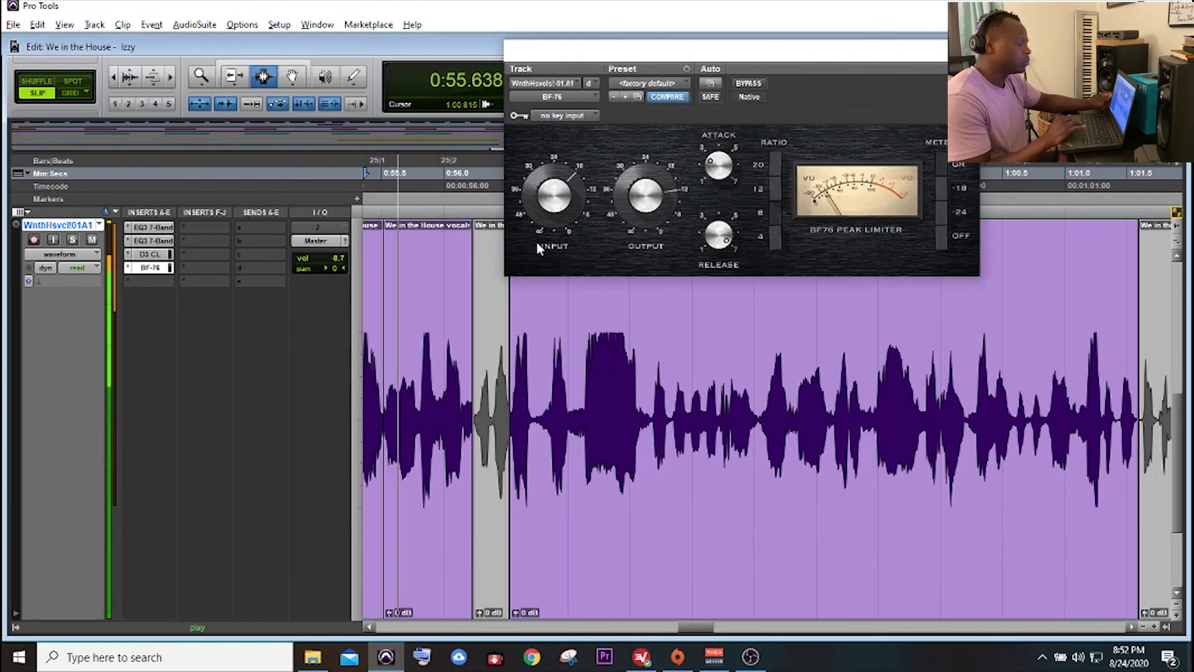
click(750, 83)
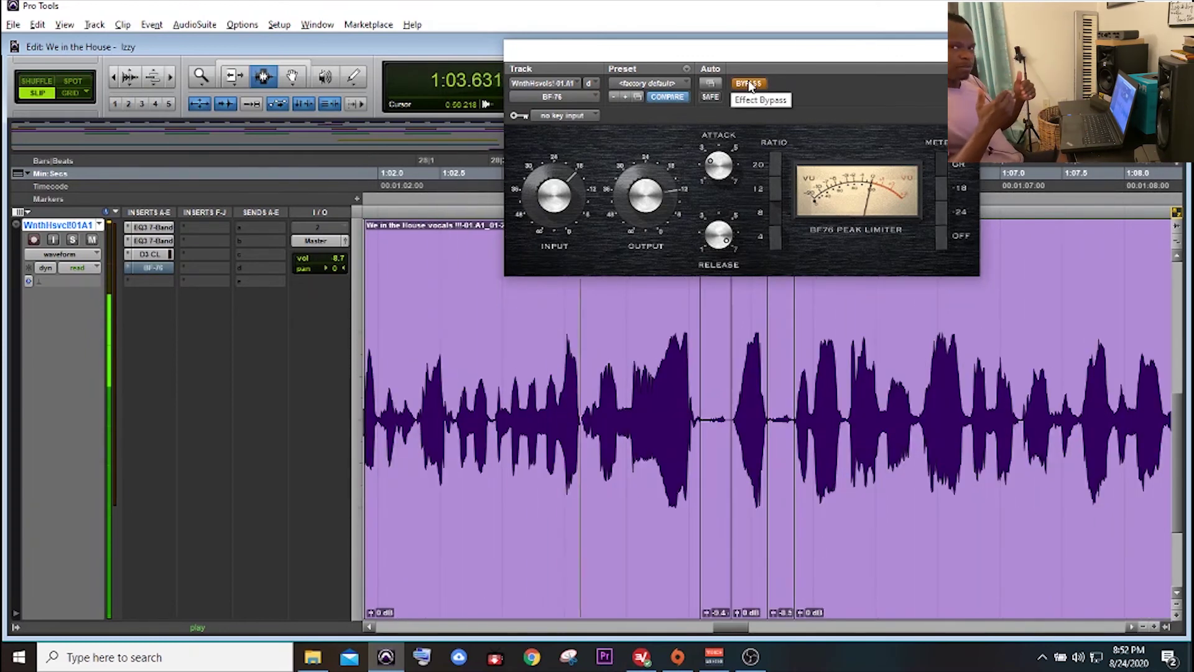
click(750, 84)
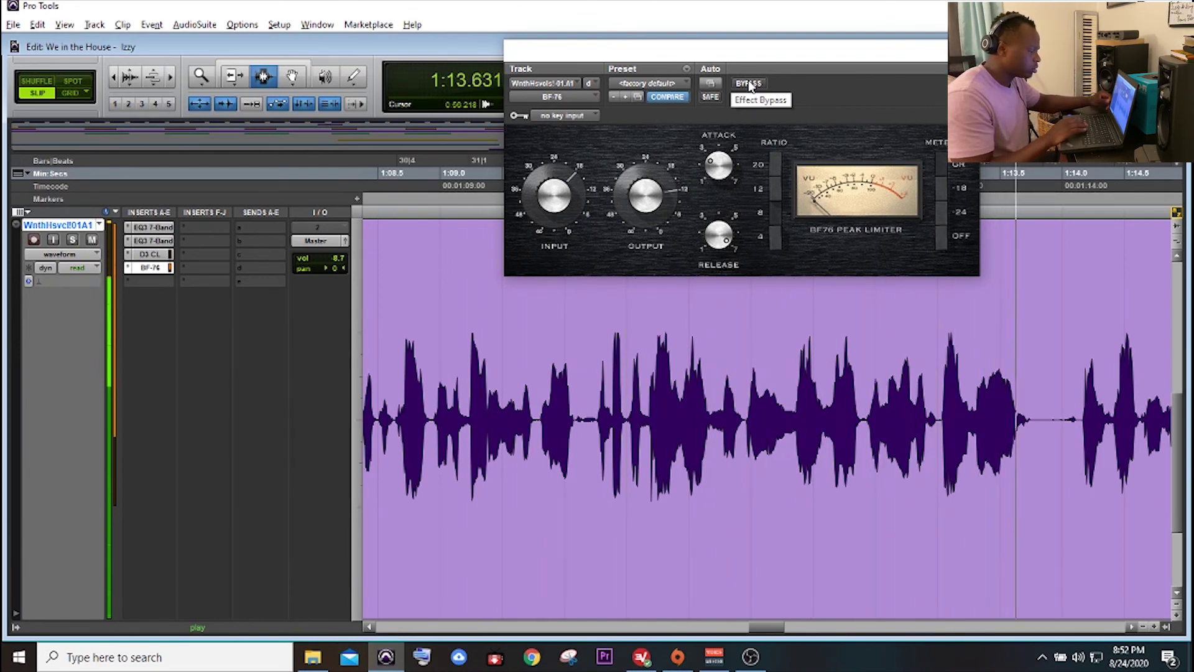
click(751, 85)
click(968, 49)
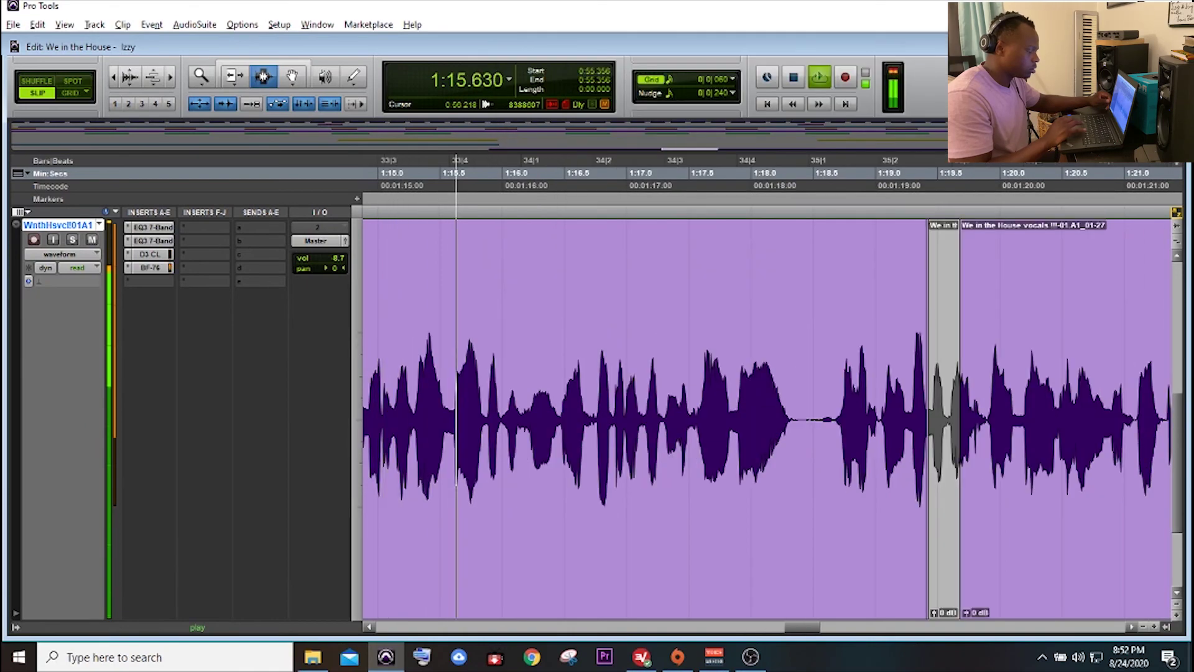
Step: Restore the multitrack overview, stop playback, and return the playback position to the session start at 0:00.000
key(e)
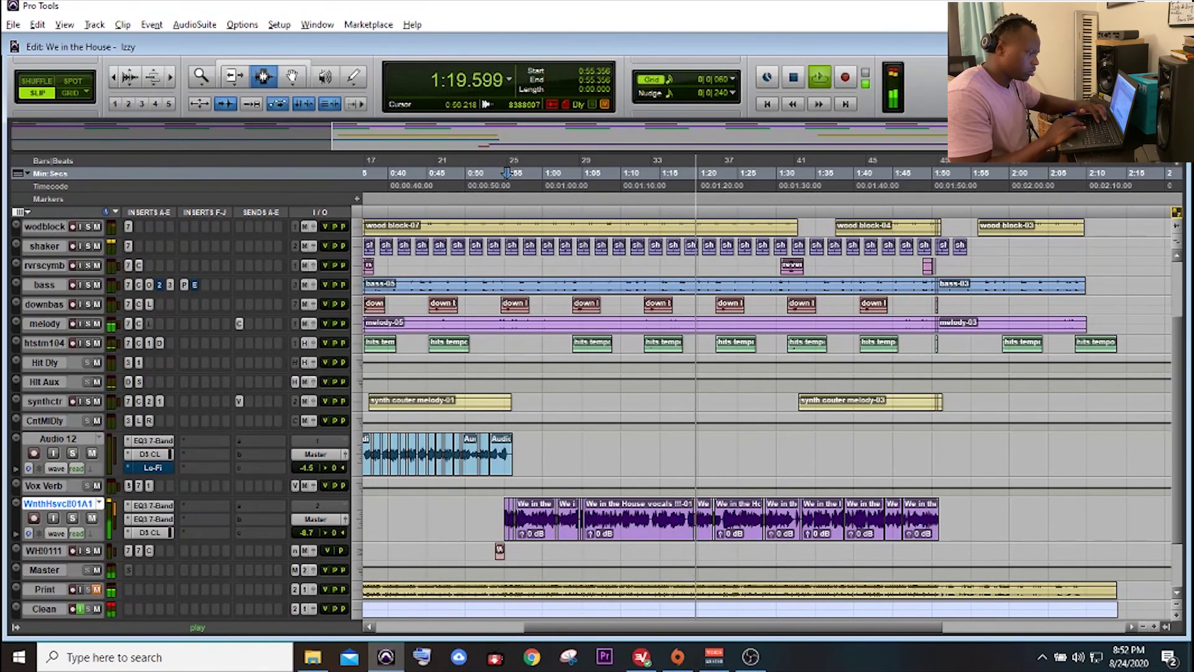
key(space)
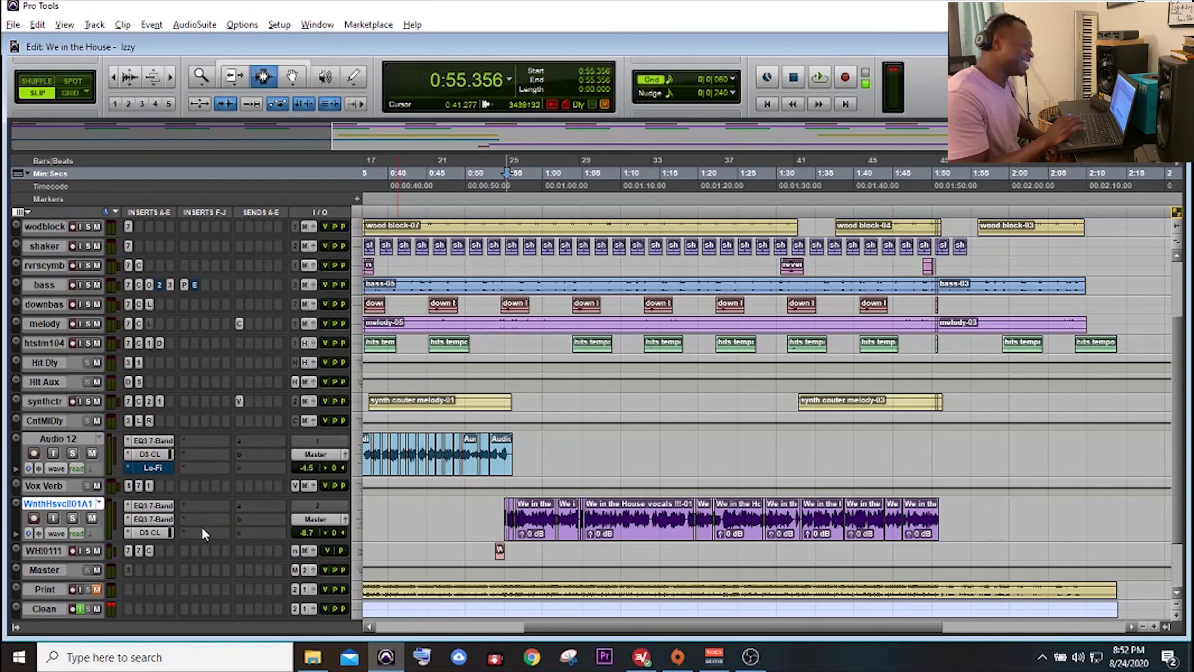
scroll(201, 528, up, 5)
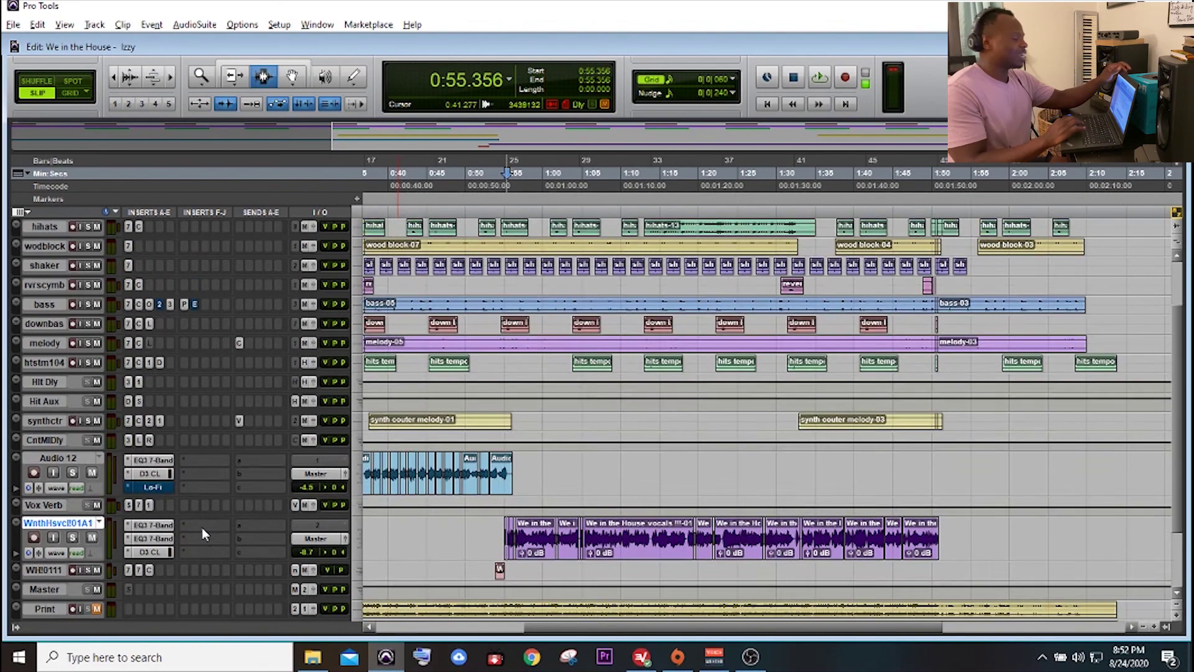
key(Return)
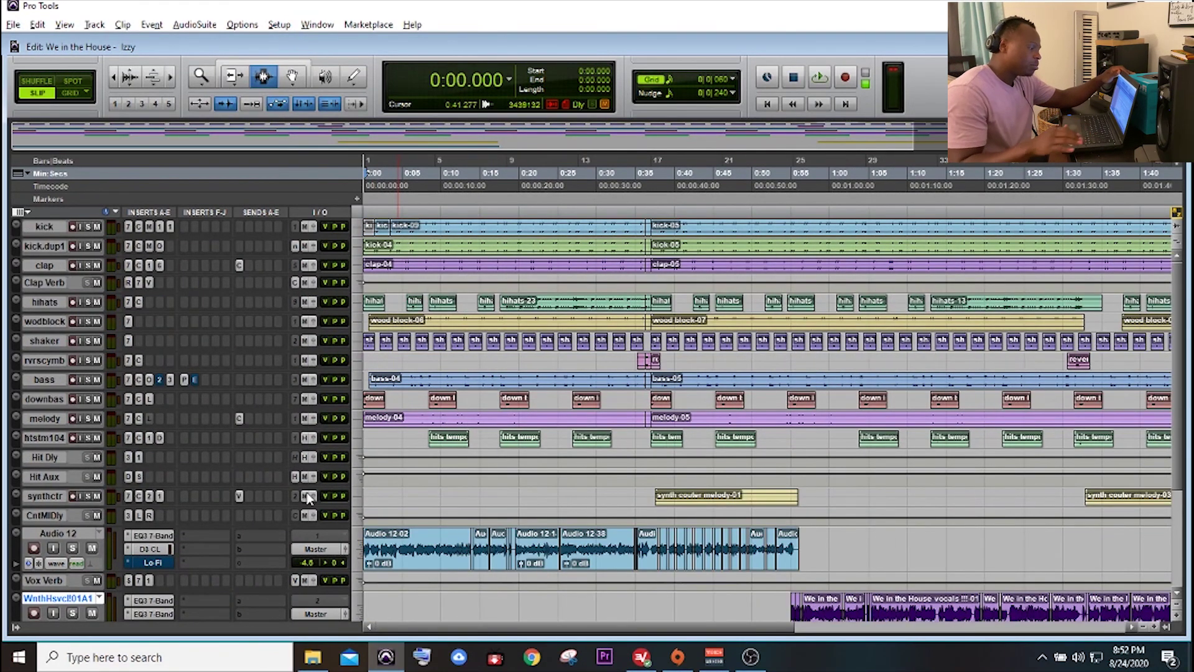